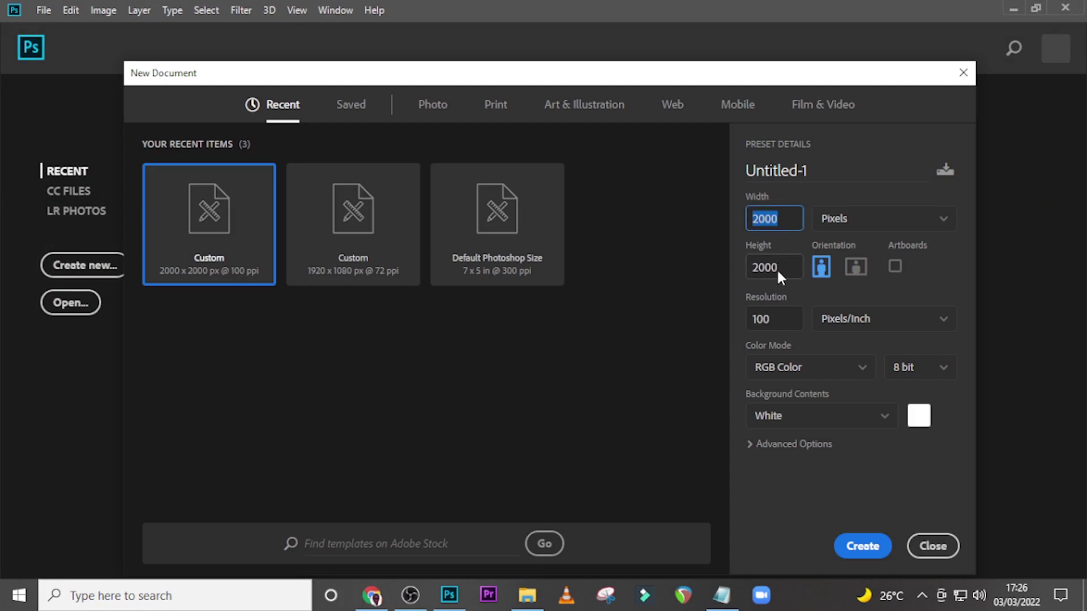
# - Create a new document named BIRTHDAY FLYER, 2000 x 2000 pixels at 100 pixels/inch, in 8-bit RGB Color with a white background
pyautogui.press('Tab')
pyautogui.press('Tab')
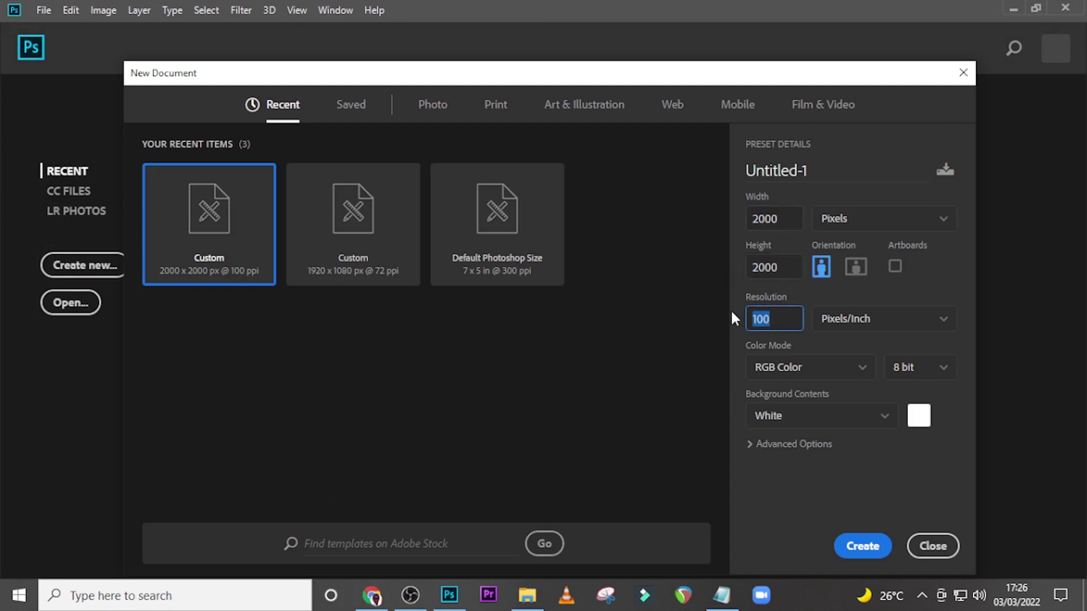
pyautogui.click(840, 226)
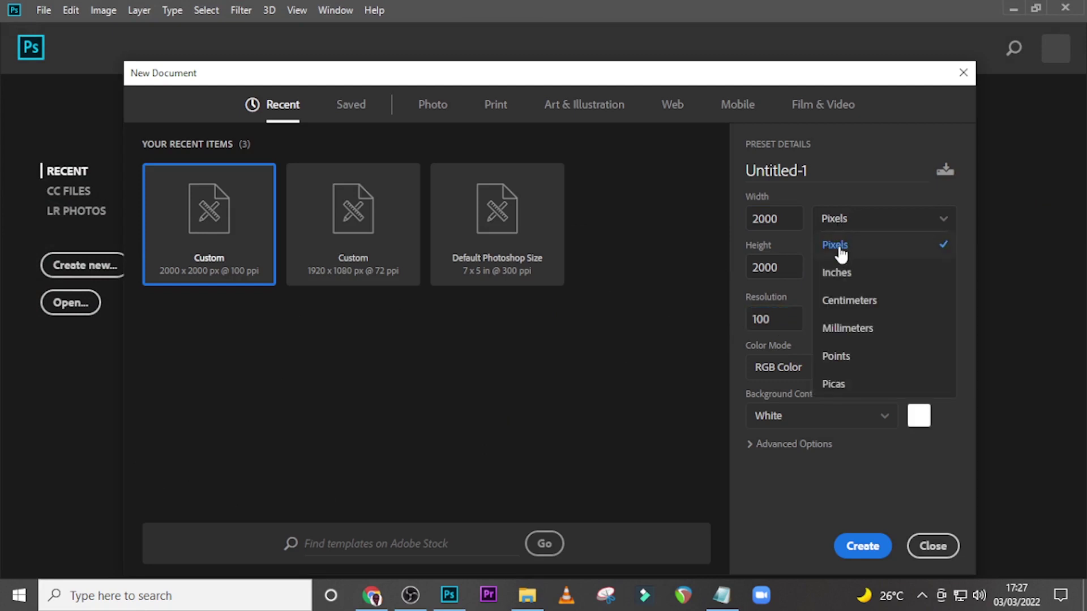
pyautogui.click(840, 245)
pyautogui.moveTo(812, 172); pyautogui.dragTo(687, 174)
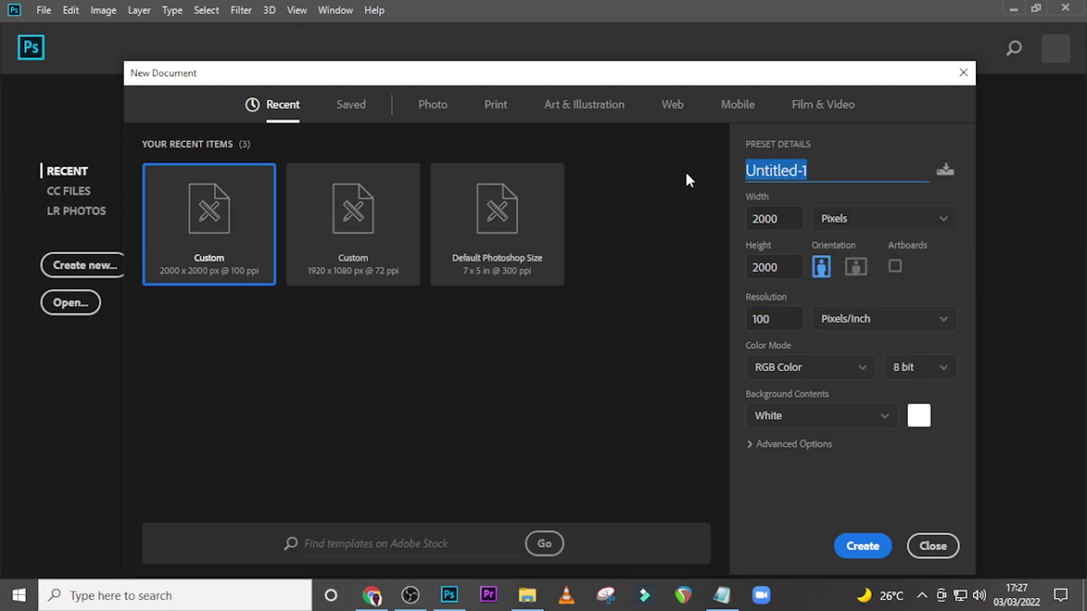
pyautogui.write('BIRTHDAY FLYER')
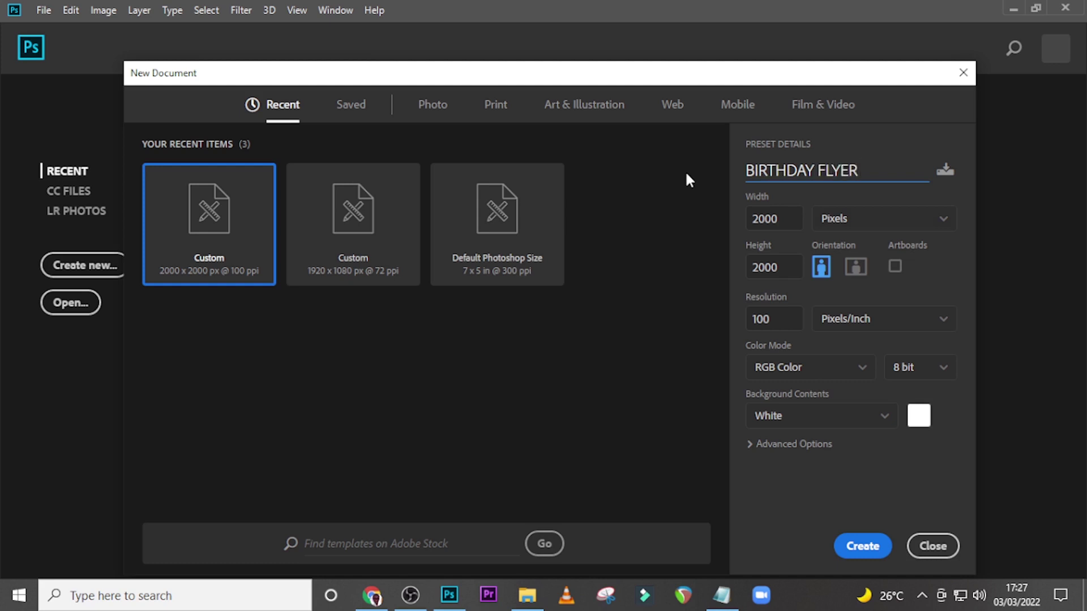
pyautogui.click(775, 369)
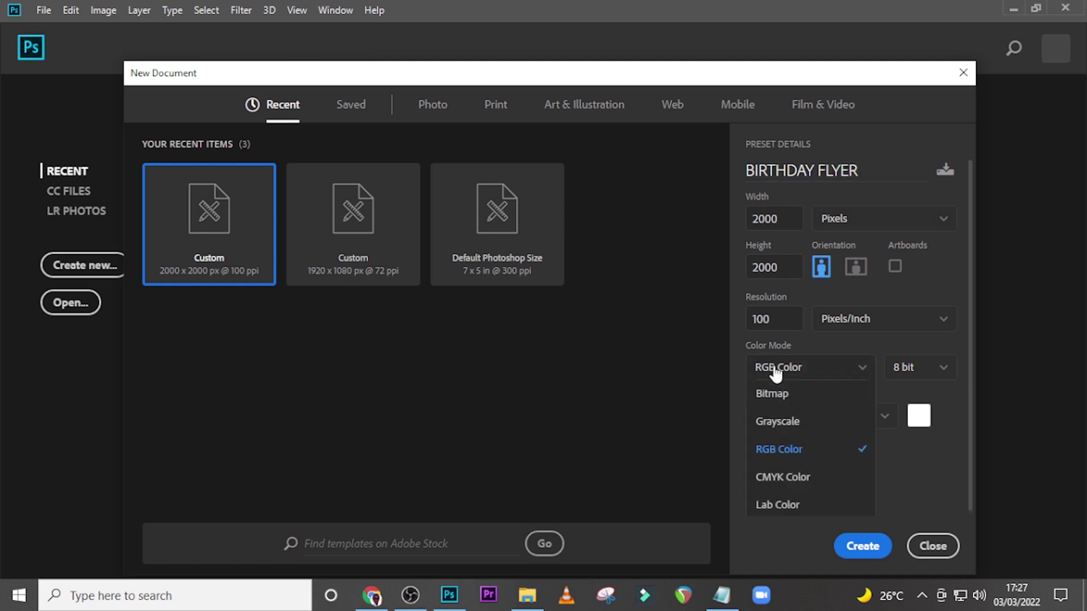
pyautogui.click(773, 451)
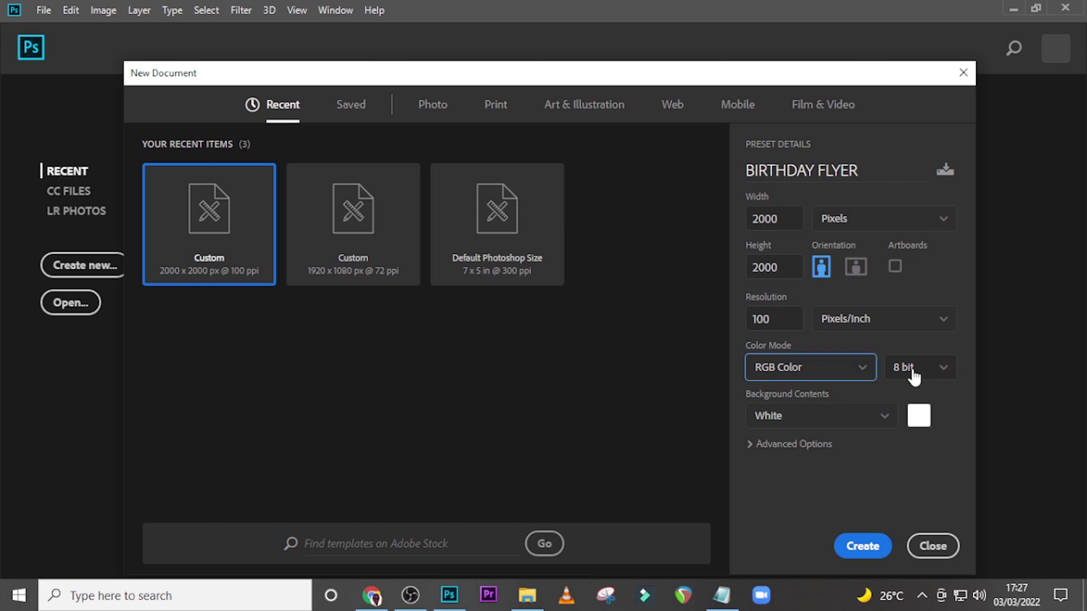
pyautogui.click(862, 547)
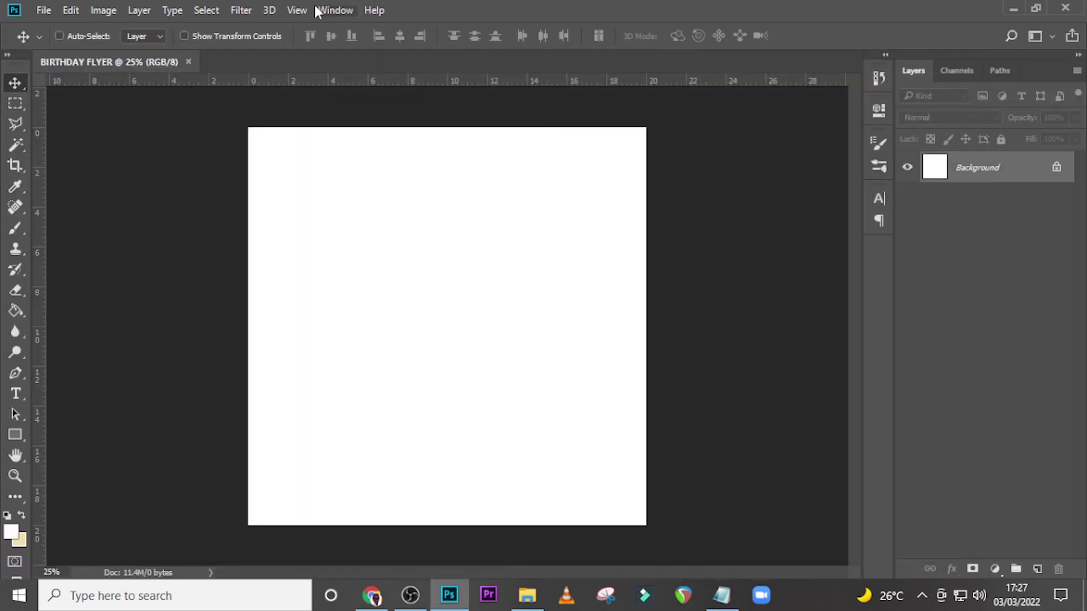
# - Add a guide layout with 2 columns, 2 rows and 1 in margins on all sides of the canvas
pyautogui.click(301, 10)
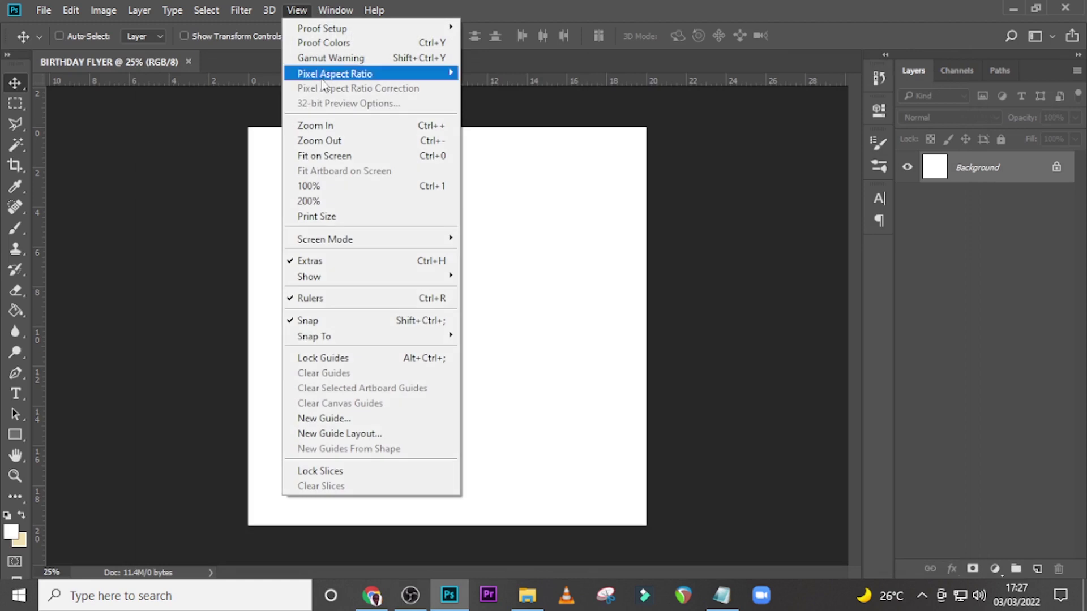
pyautogui.click(346, 431)
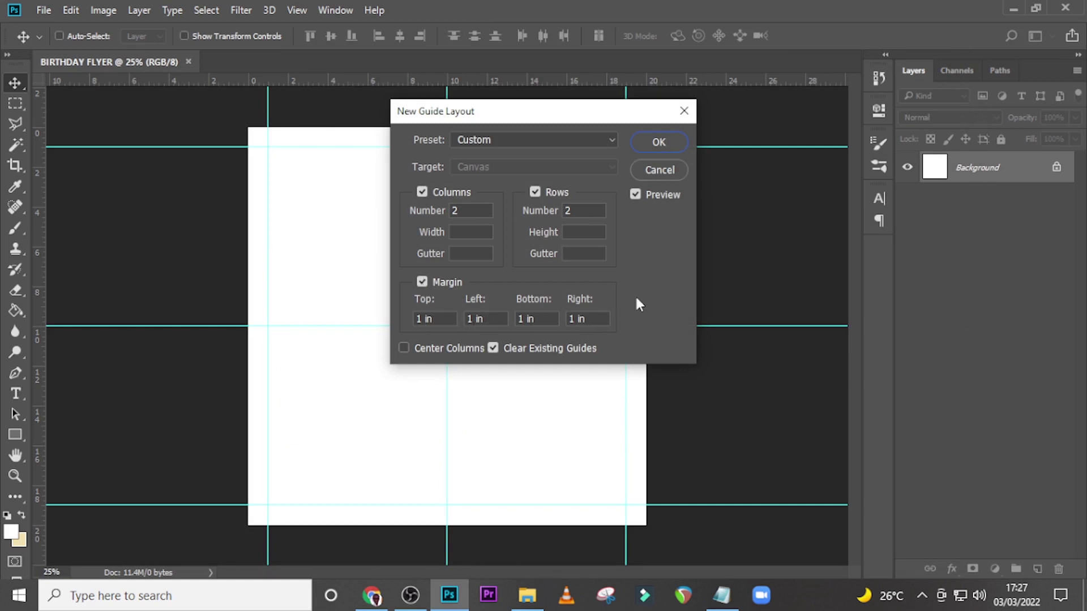
pyautogui.click(666, 148)
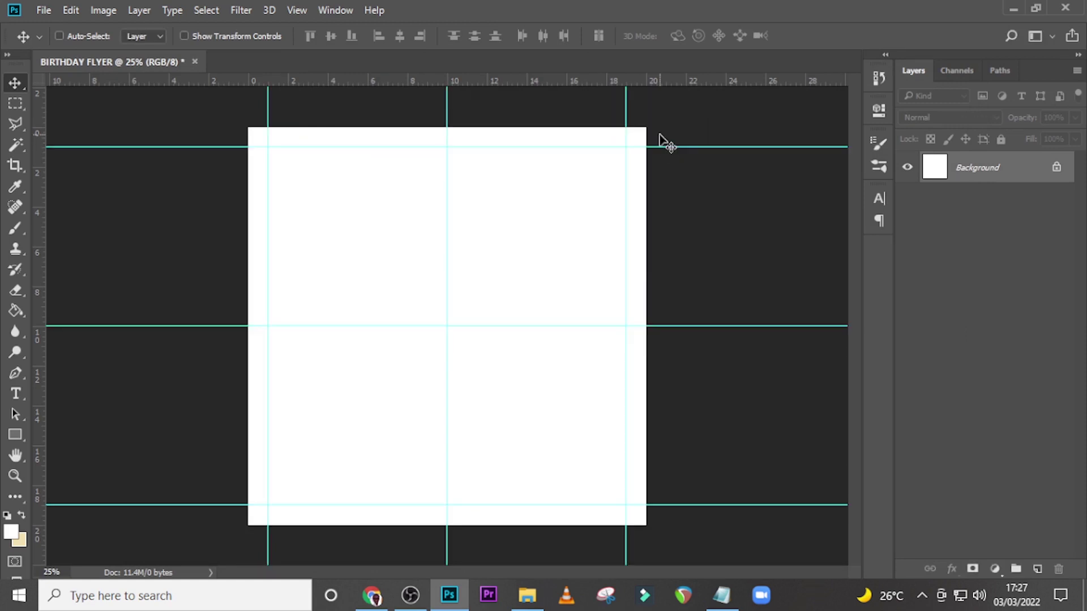
# - Place the living-room image 1 from the file folder and scale it to about 400% so it covers the whole canvas
pyautogui.click(527, 595)
pyautogui.moveTo(257, 215); pyautogui.dragTo(396, 238)
pyautogui.moveTo(476, 304); pyautogui.dragTo(792, 560)
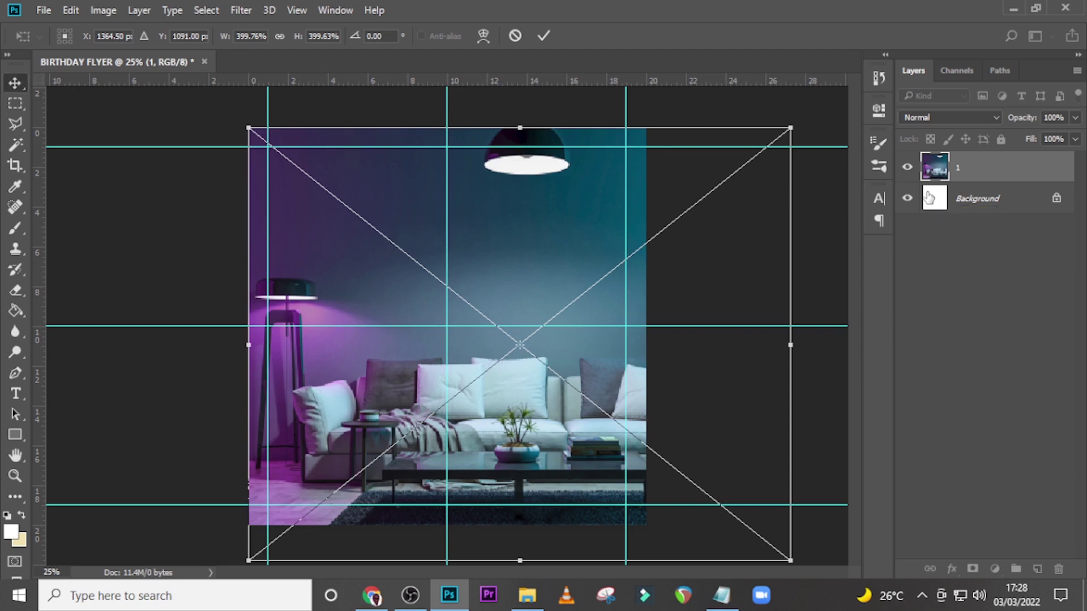
pyautogui.press('Return')
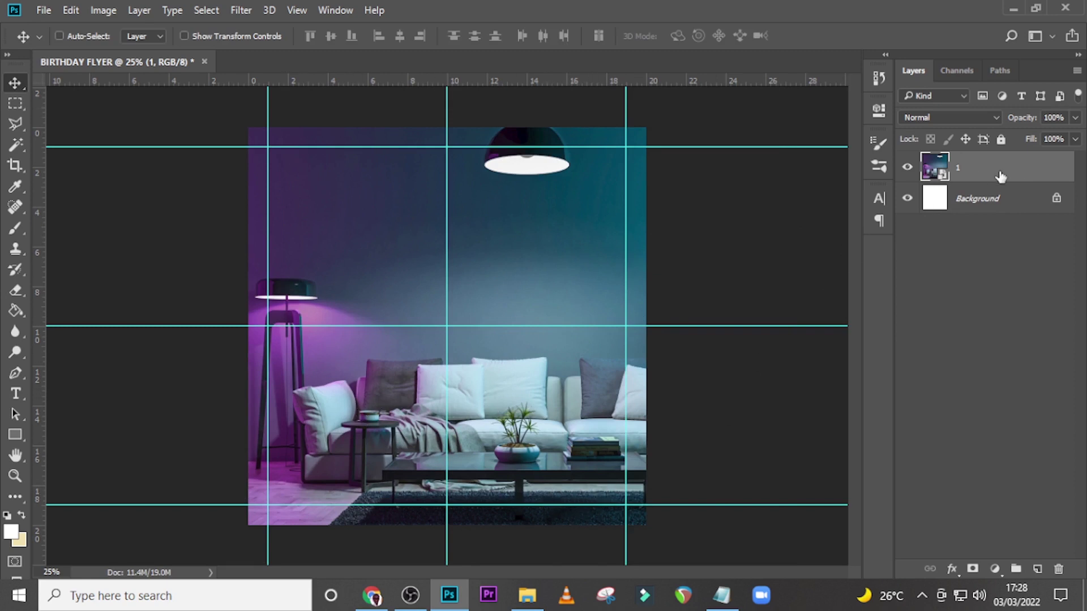
# - Apply a Gaussian Blur with an 18-pixel radius to the living-room layer and collapse its smart filter list
pyautogui.click(242, 10)
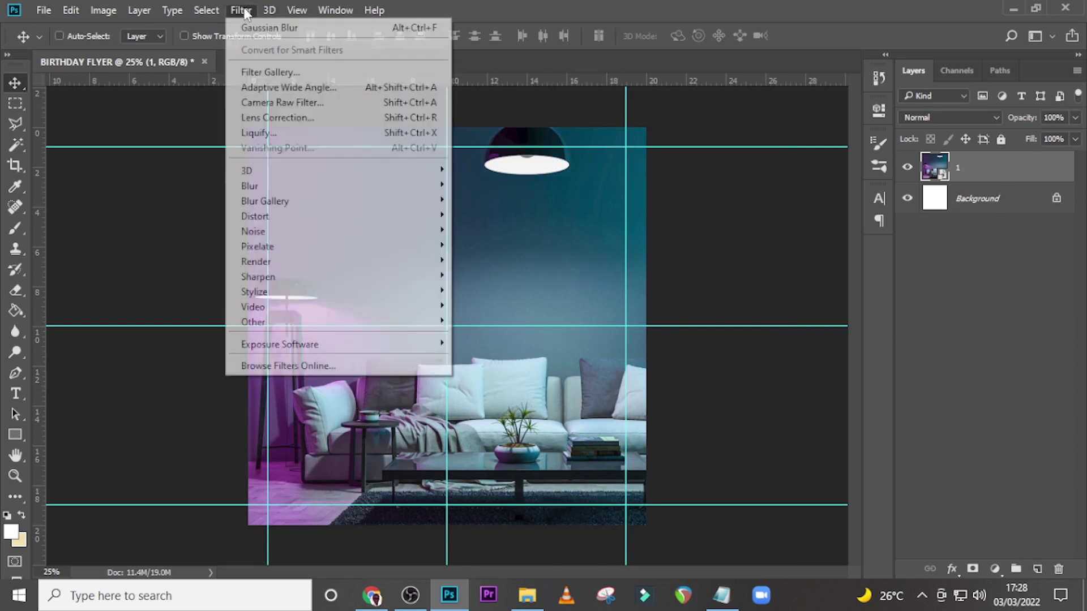
pyautogui.moveTo(338, 190)
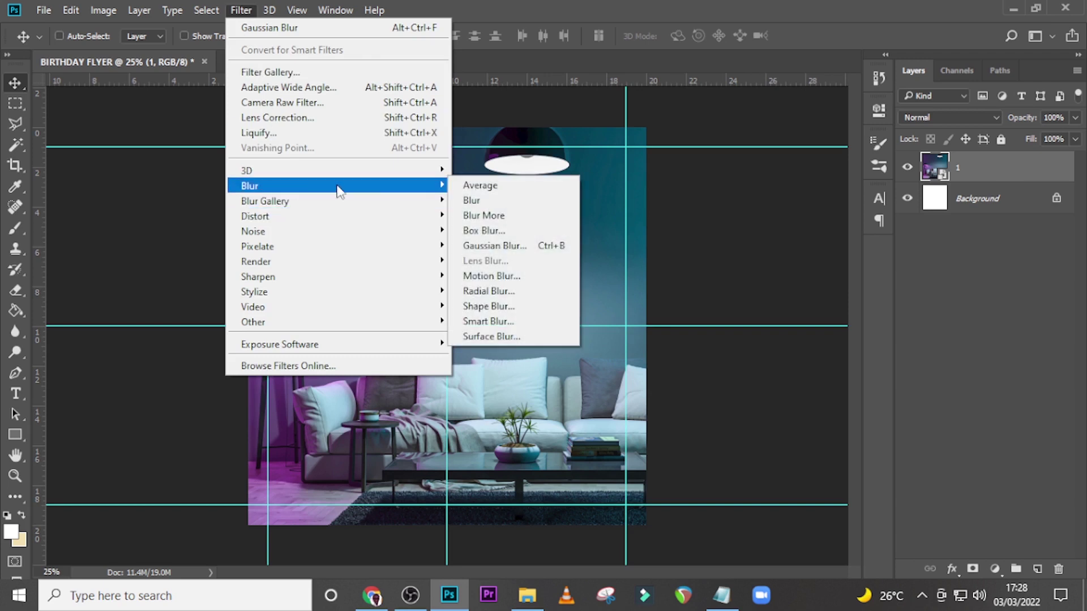
pyautogui.click(493, 246)
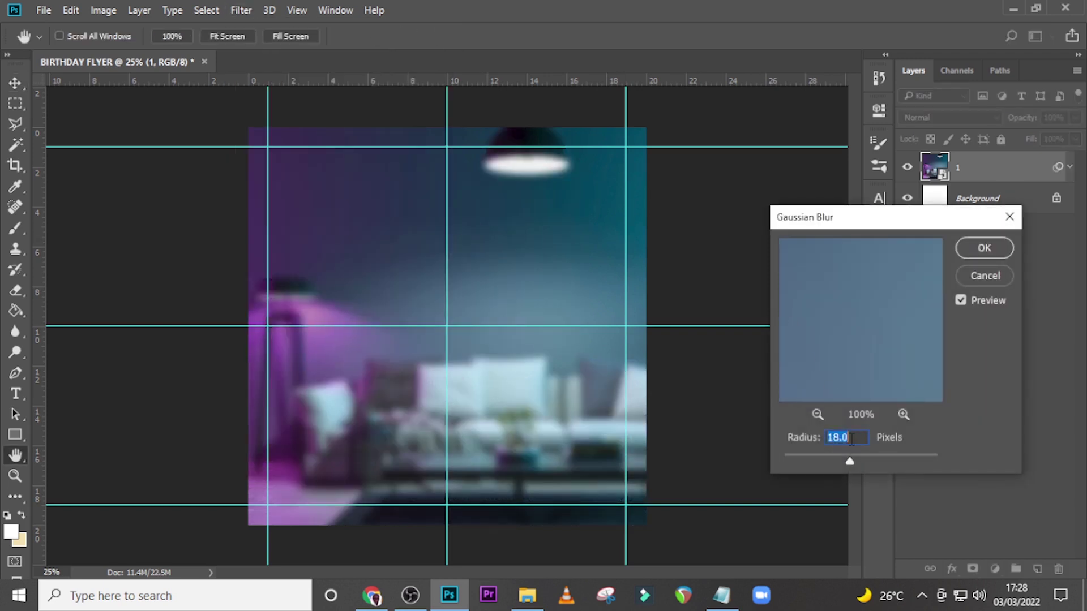
pyautogui.write('18')
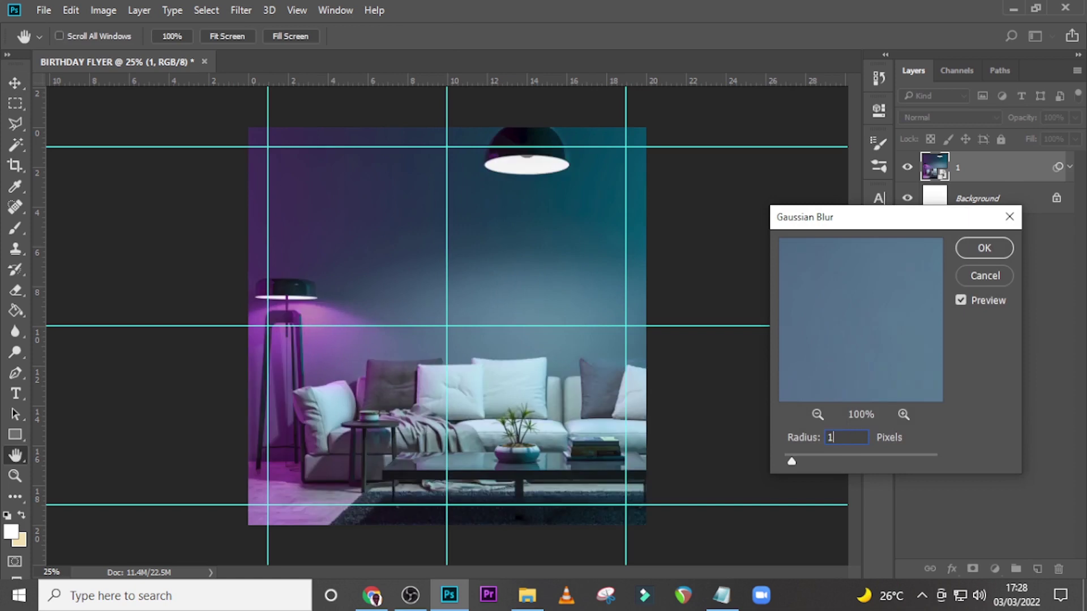
pyautogui.click(984, 249)
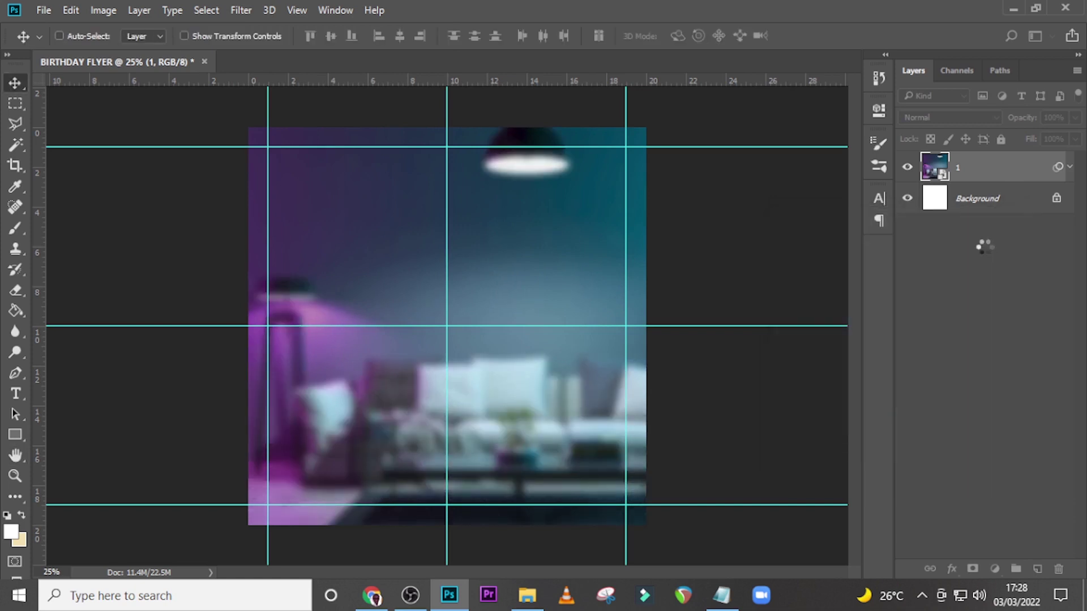
pyautogui.click(1069, 168)
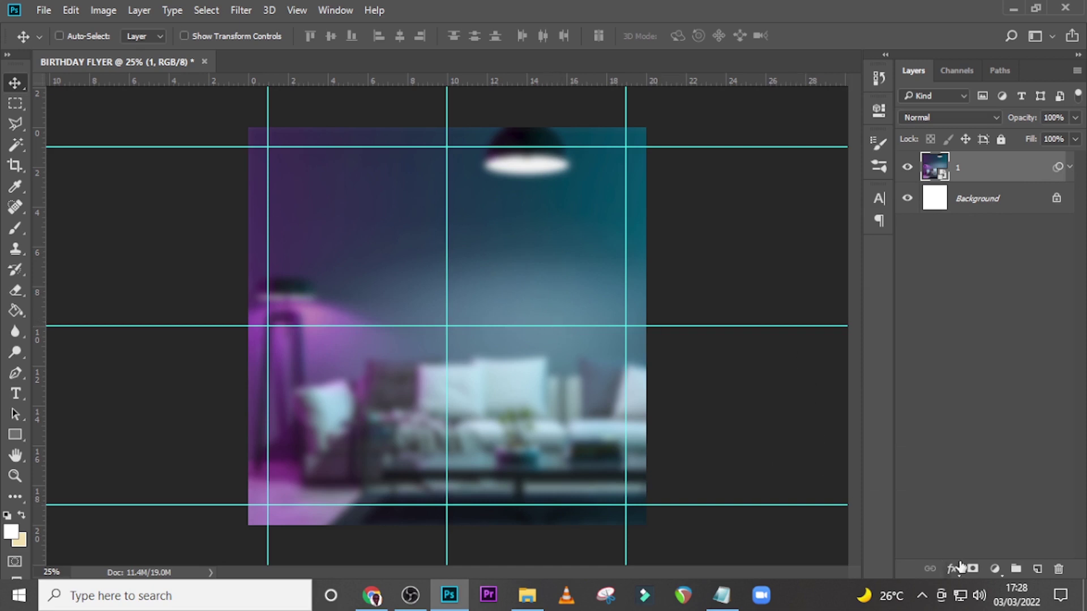
# - Add a Curves adjustment clipped to the living-room layer and move its black point slightly inward to deepen the shadows
pyautogui.click(994, 569)
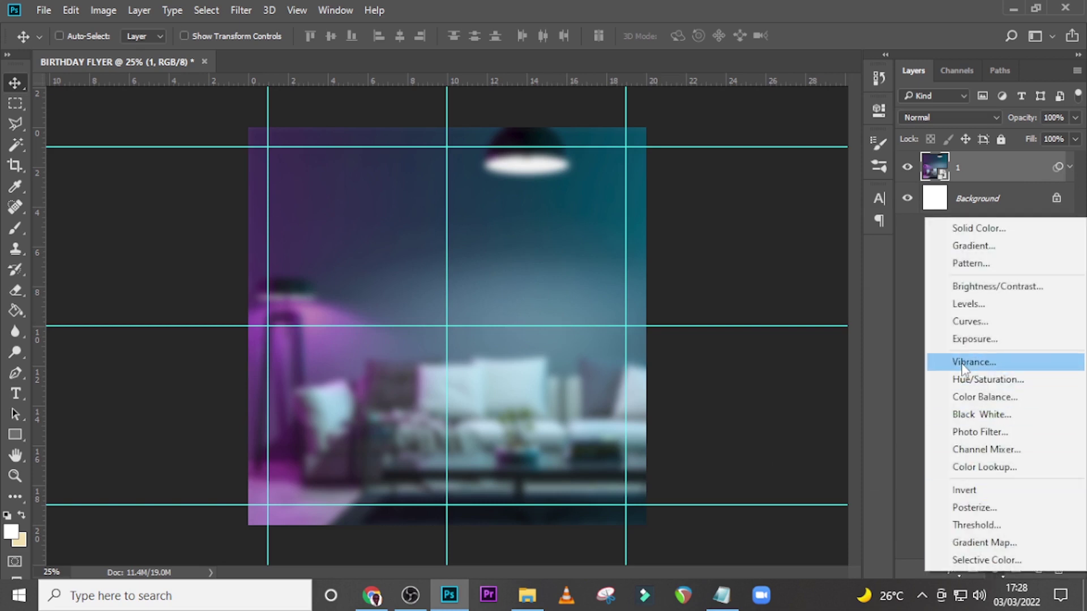
pyautogui.click(966, 327)
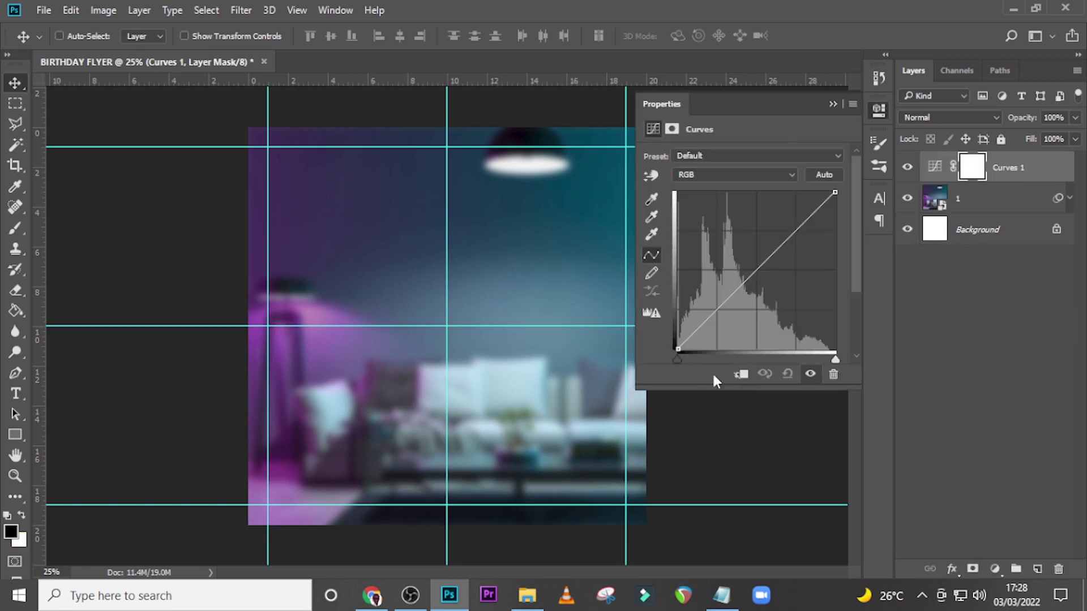
pyautogui.click(742, 376)
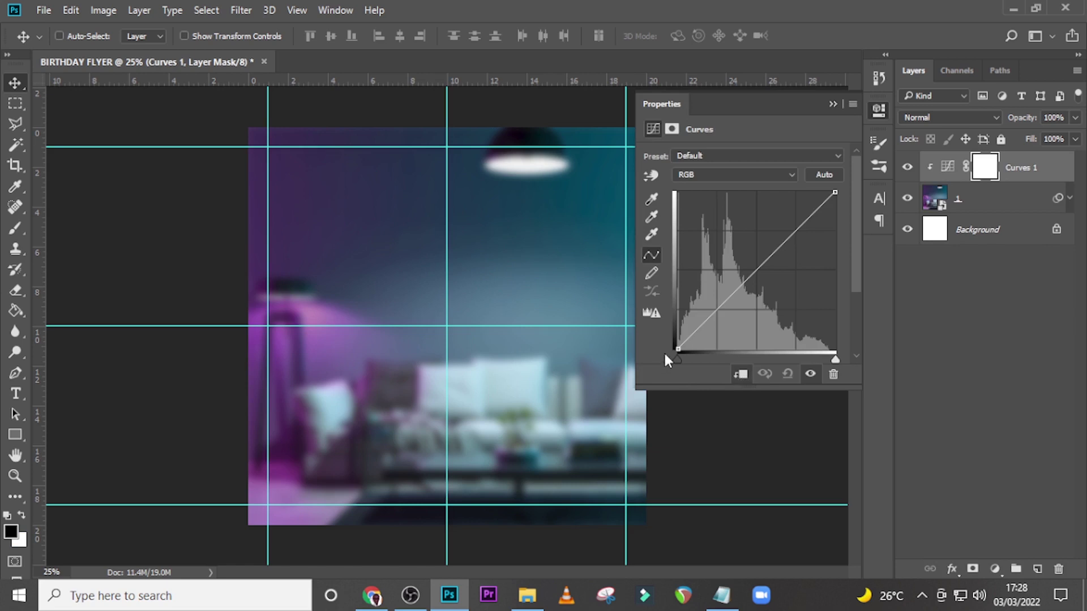
pyautogui.moveTo(678, 354); pyautogui.dragTo(695, 359)
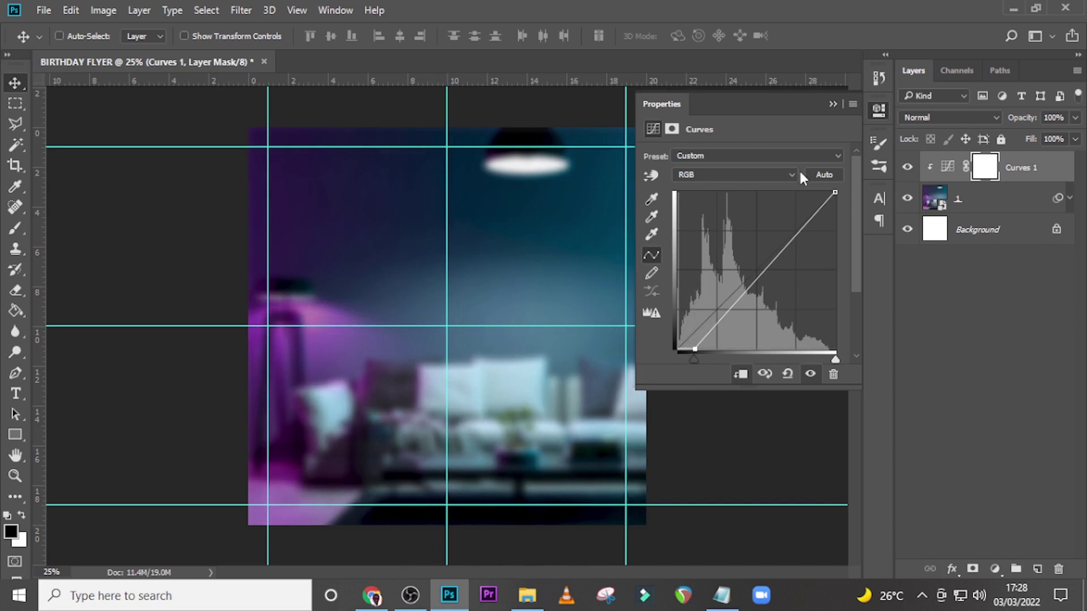
pyautogui.click(832, 104)
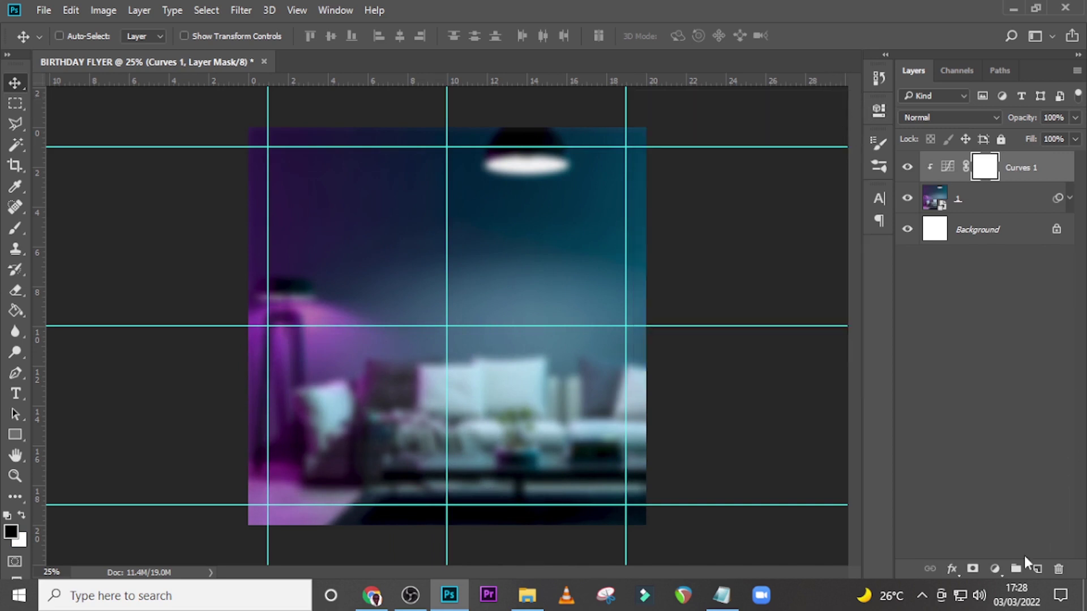
# - Add an Exposure adjustment of -1.22 above the Curves layer and clip it to the living-room image
pyautogui.click(995, 569)
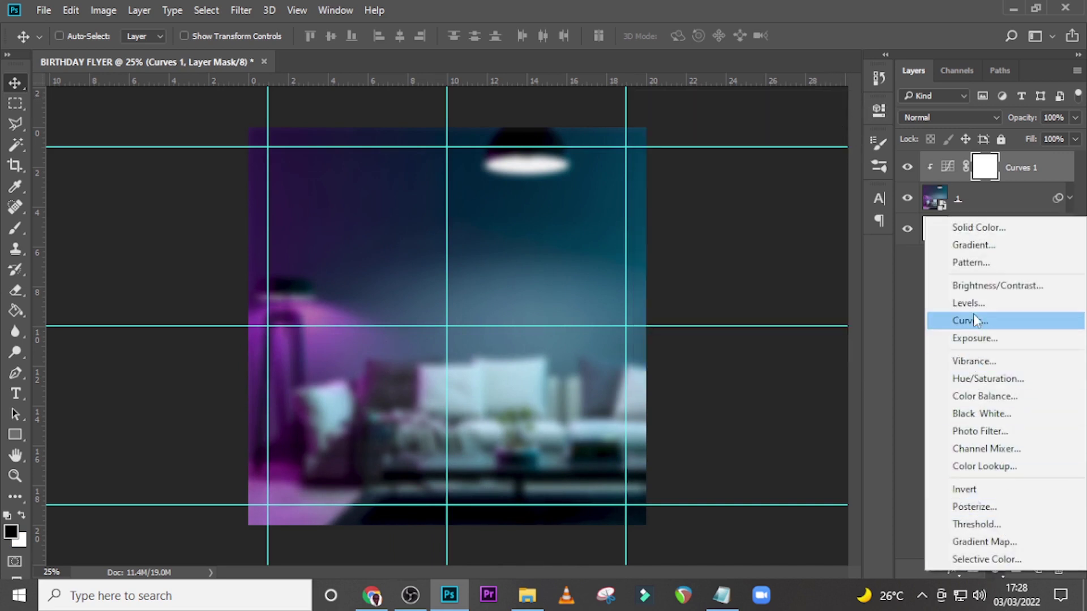
pyautogui.click(975, 338)
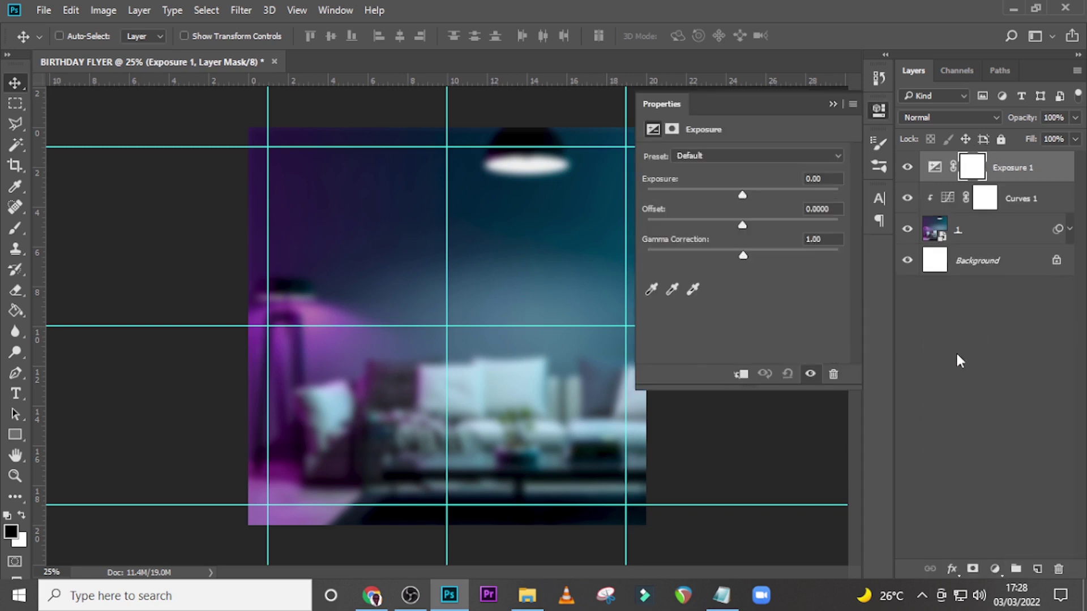
pyautogui.moveTo(738, 197); pyautogui.dragTo(726, 200)
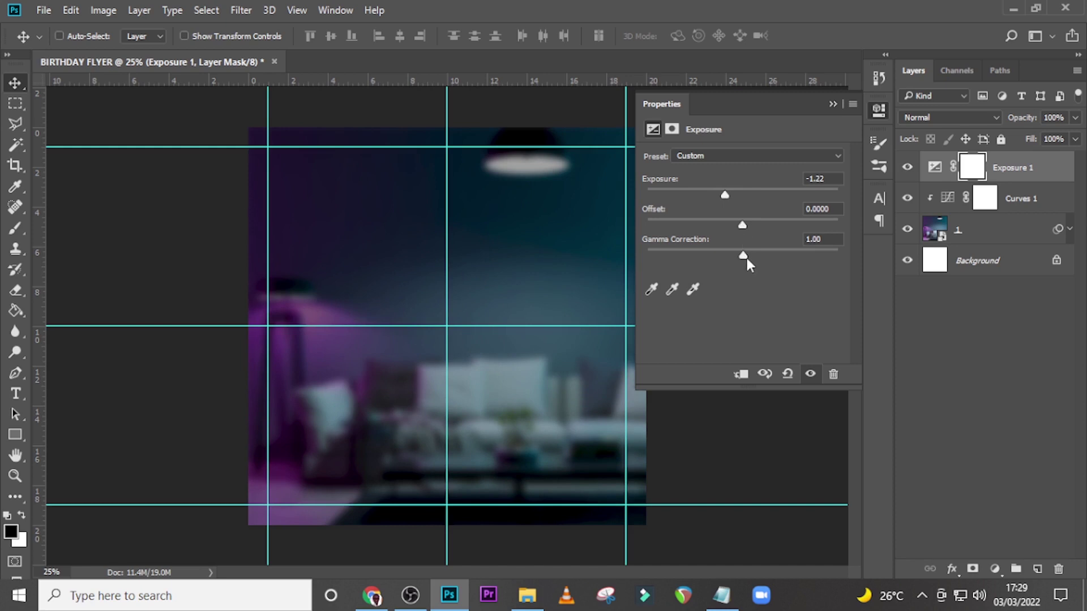
pyautogui.click(741, 374)
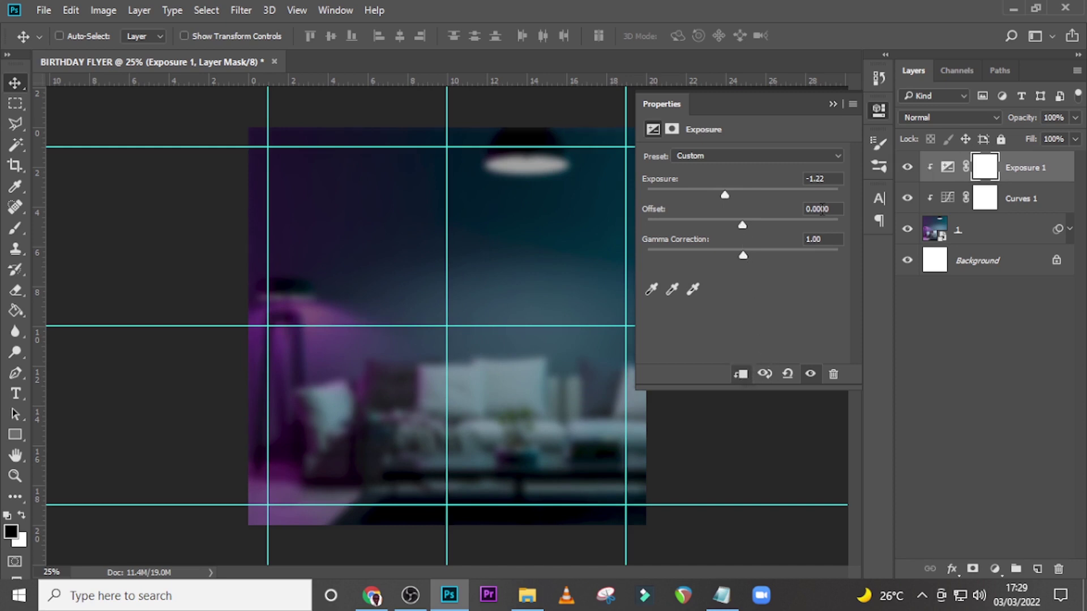
pyautogui.click(833, 104)
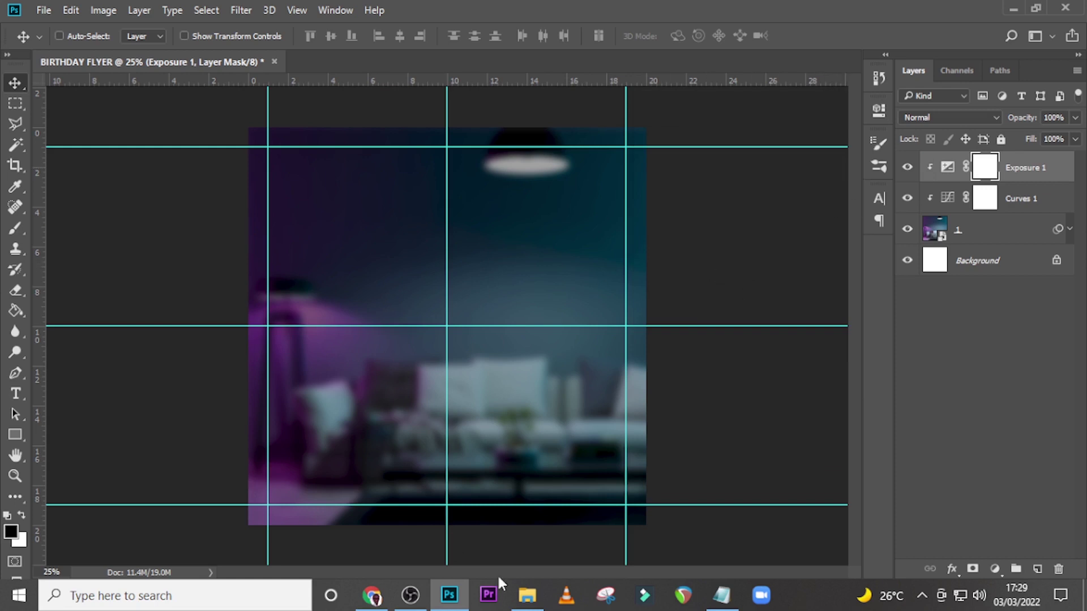
# - Place the white curtain image 2 and enlarge it to fill the canvas's right half from the top edge nearly to the bottom
pyautogui.click(540, 605)
pyautogui.click(340, 218)
pyautogui.moveTo(339, 218); pyautogui.dragTo(522, 372)
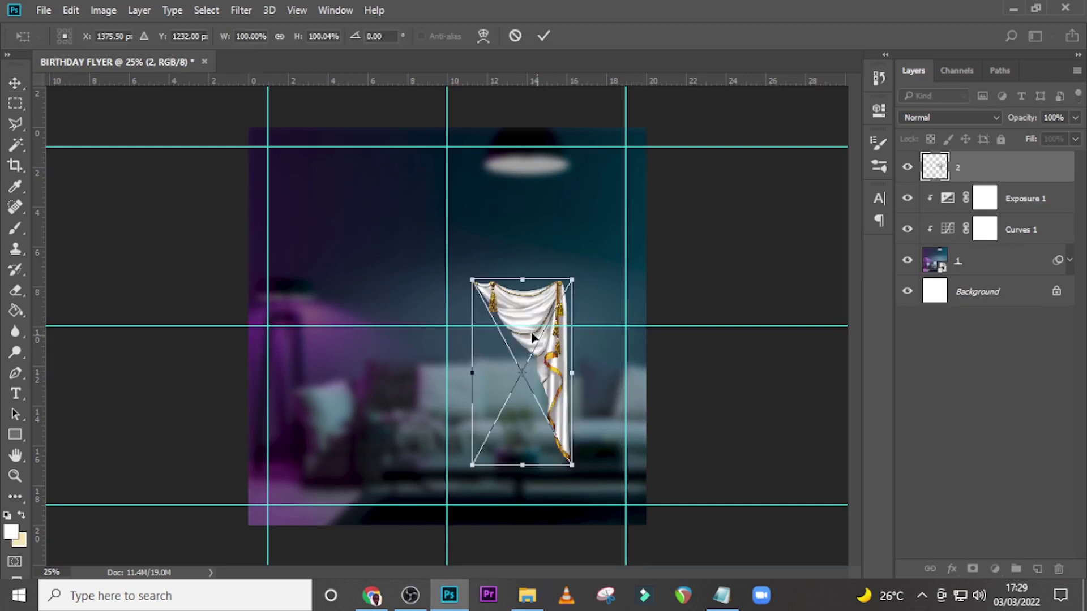
pyautogui.moveTo(474, 283); pyautogui.dragTo(434, 121)
pyautogui.moveTo(569, 399); pyautogui.dragTo(634, 516)
pyautogui.press('Return')
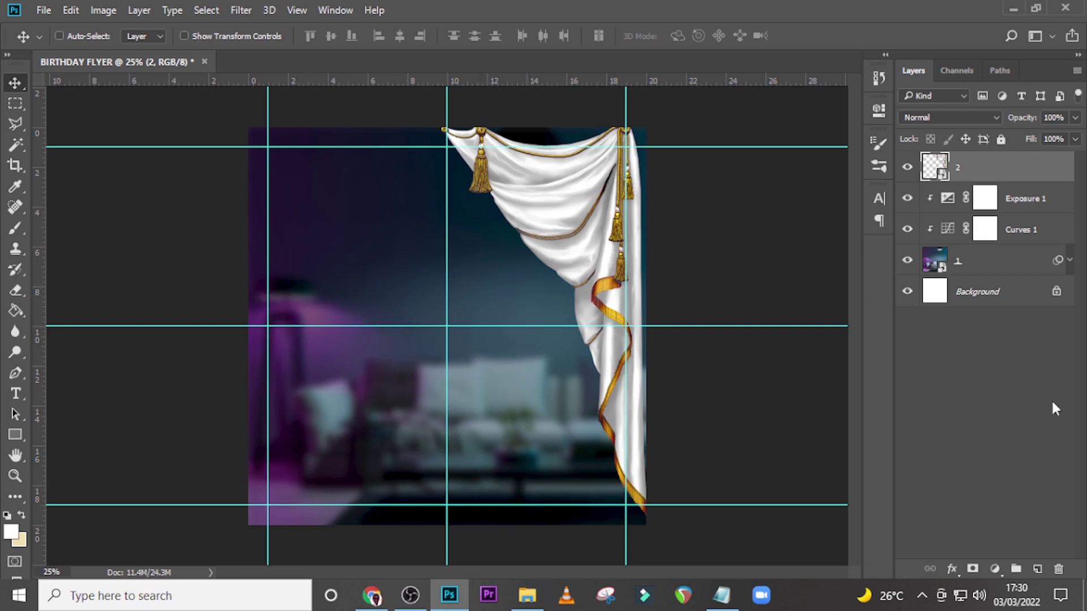
# - Add a Color Balance adjustment clipped to the curtain, with midtones at Cyan-Red +15, Magenta-Green -16 and Yellow-Blue +23
pyautogui.click(994, 569)
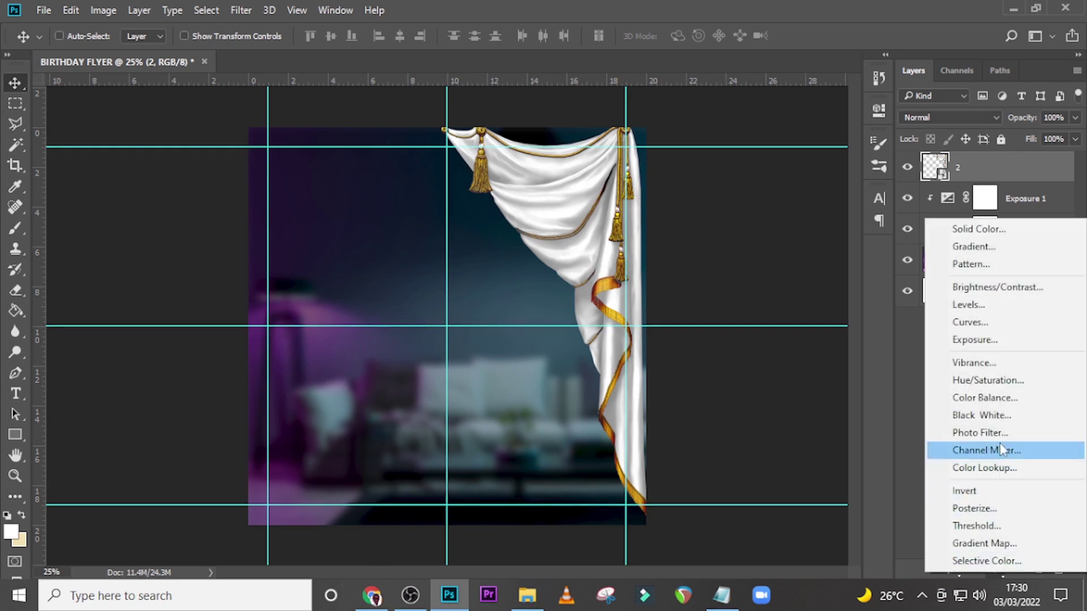
pyautogui.click(988, 398)
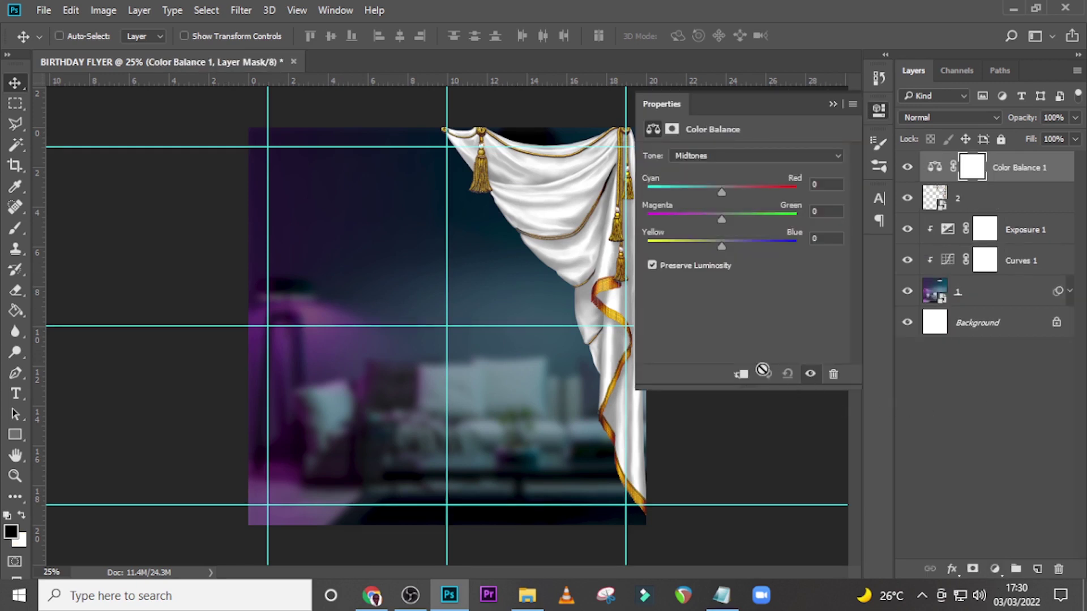
pyautogui.click(741, 374)
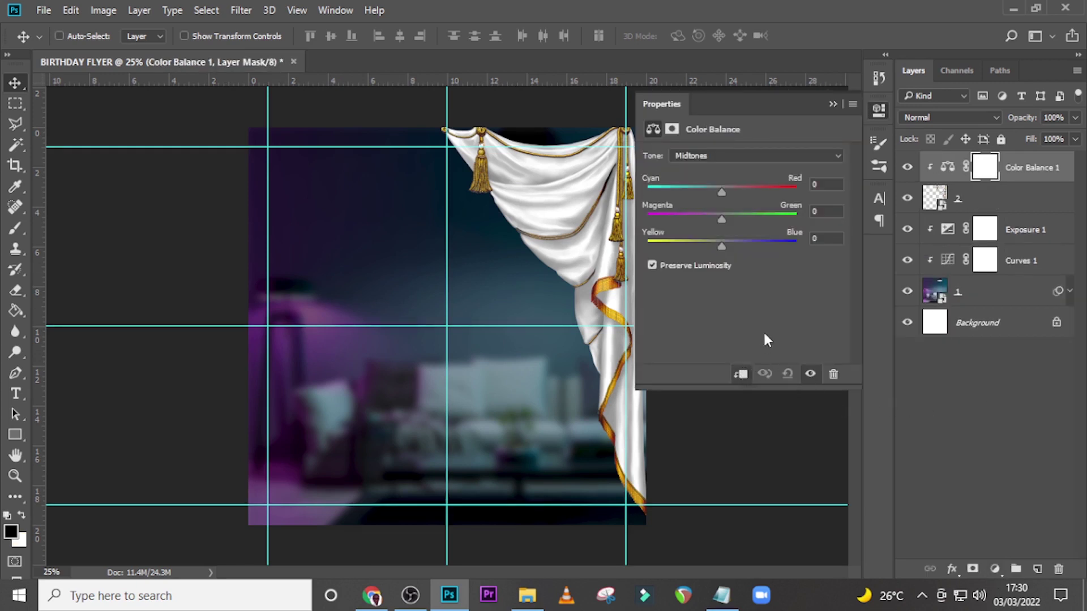
pyautogui.moveTo(721, 194)
pyautogui.mouseDown()
pyautogui.moveTo(732, 194)
pyautogui.moveTo(675, 183)
pyautogui.moveTo(734, 186)
pyautogui.mouseUp()
pyautogui.moveTo(722, 219)
pyautogui.mouseDown()
pyautogui.moveTo(802, 227)
pyautogui.moveTo(709, 214)
pyautogui.mouseUp()
pyautogui.moveTo(721, 245)
pyautogui.mouseDown()
pyautogui.moveTo(651, 234)
pyautogui.moveTo(738, 245)
pyautogui.mouseUp()
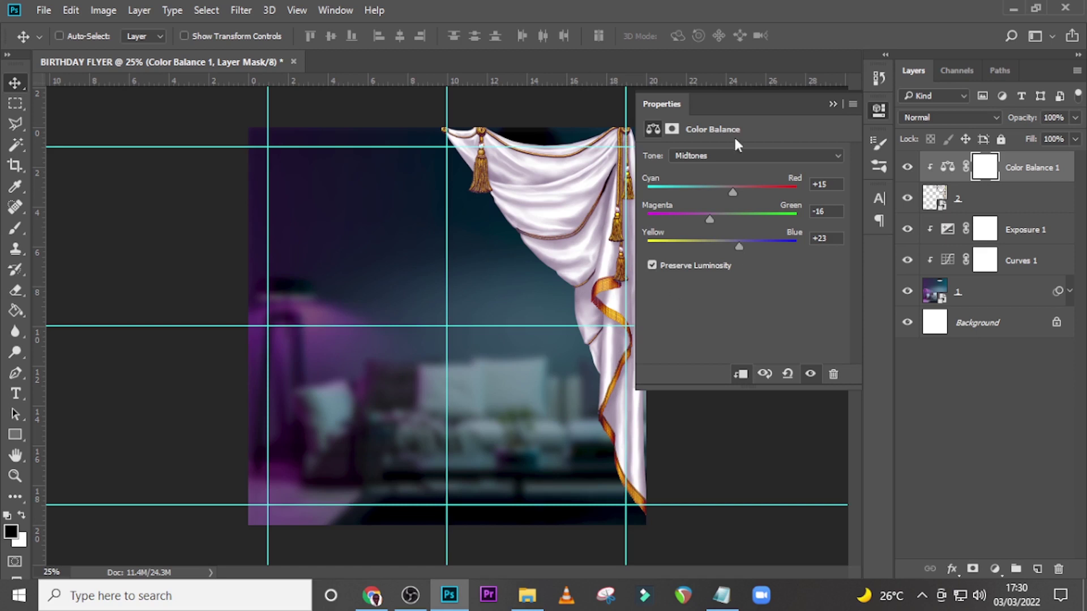
pyautogui.click(831, 105)
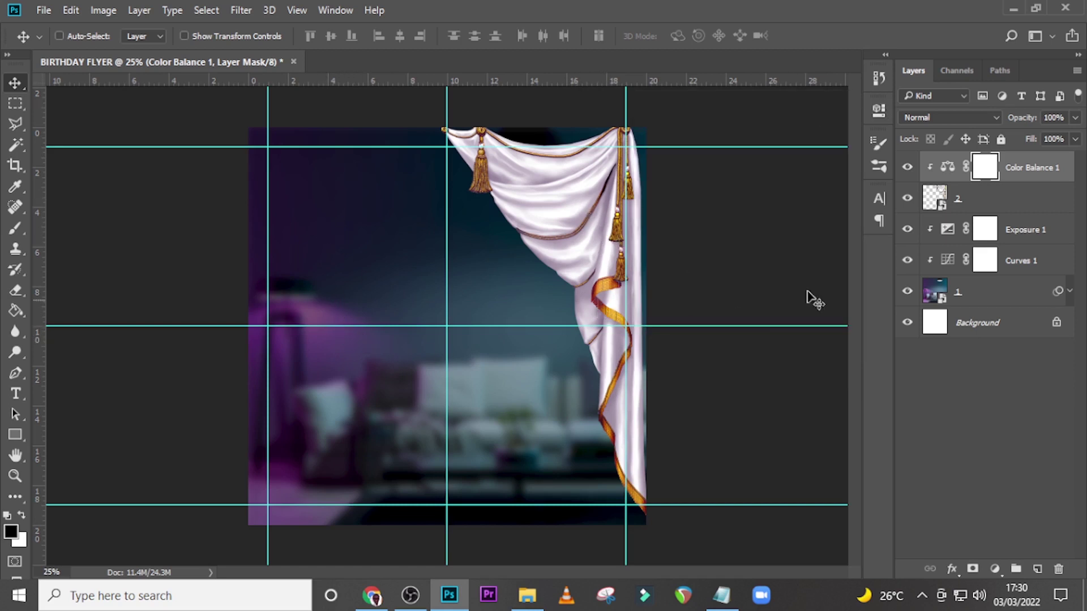
# - Group the Color Balance, curtain, Exposure, Curves and living-room layers and name the group BG
pyautogui.click(1027, 169)
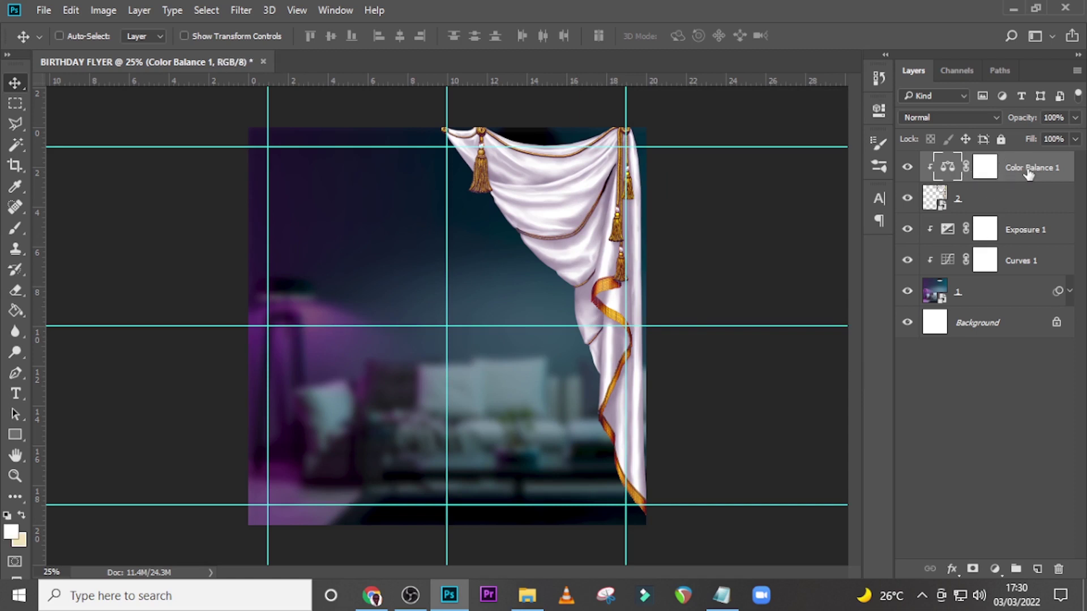
pyautogui.keyDown('ctrl'); pyautogui.click(1030, 210); pyautogui.keyUp('ctrl')
pyautogui.keyDown('ctrl'); pyautogui.click(1028, 235); pyautogui.keyUp('ctrl')
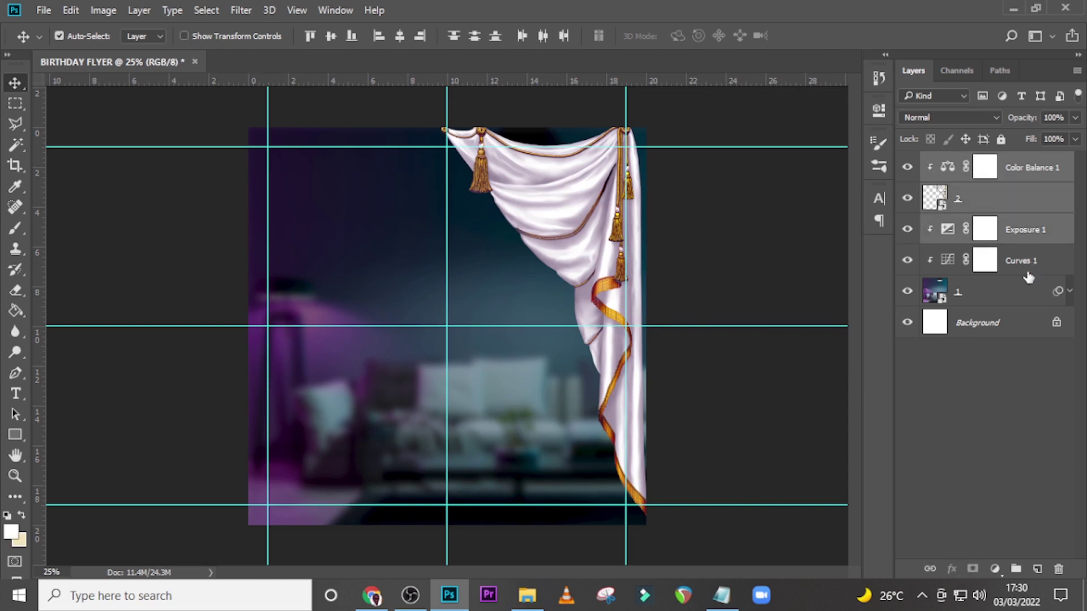
pyautogui.keyDown('ctrl'); pyautogui.click(1022, 265); pyautogui.keyUp('ctrl')
pyautogui.keyDown('ctrl'); pyautogui.click(1022, 300); pyautogui.keyUp('ctrl')
pyautogui.hotkey('ctrl', 'g')
pyautogui.doubleClick(969, 161)
pyautogui.write('BG')
pyautogui.press('Return')
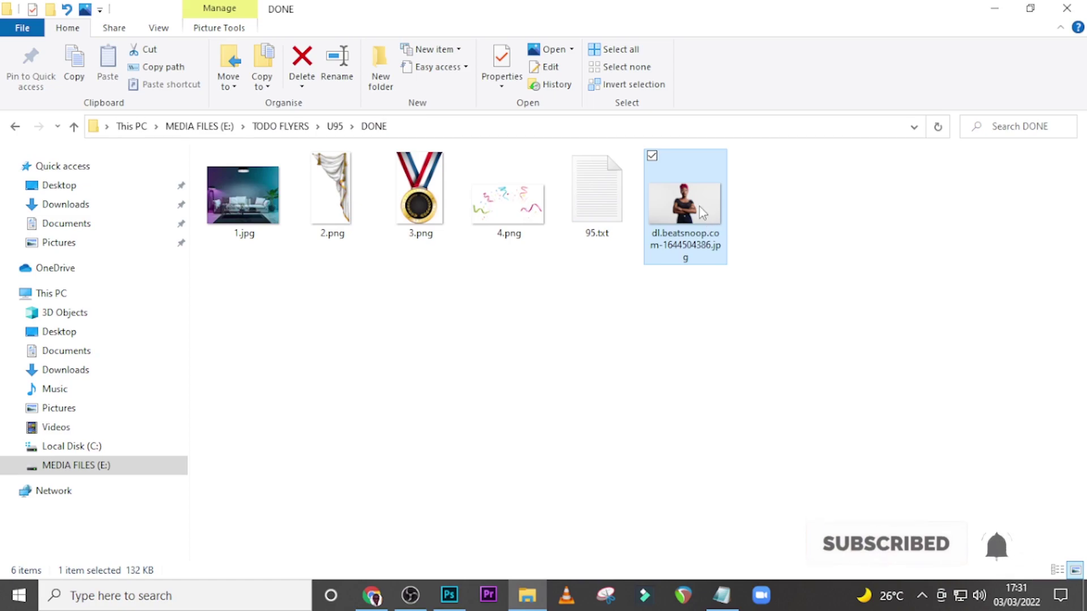
# - Place the photo dl.beatsnoop.com-1644504386.jpg of the woman near the canvas centre and try enlarging it
pyautogui.moveTo(699, 206); pyautogui.dragTo(505, 347)
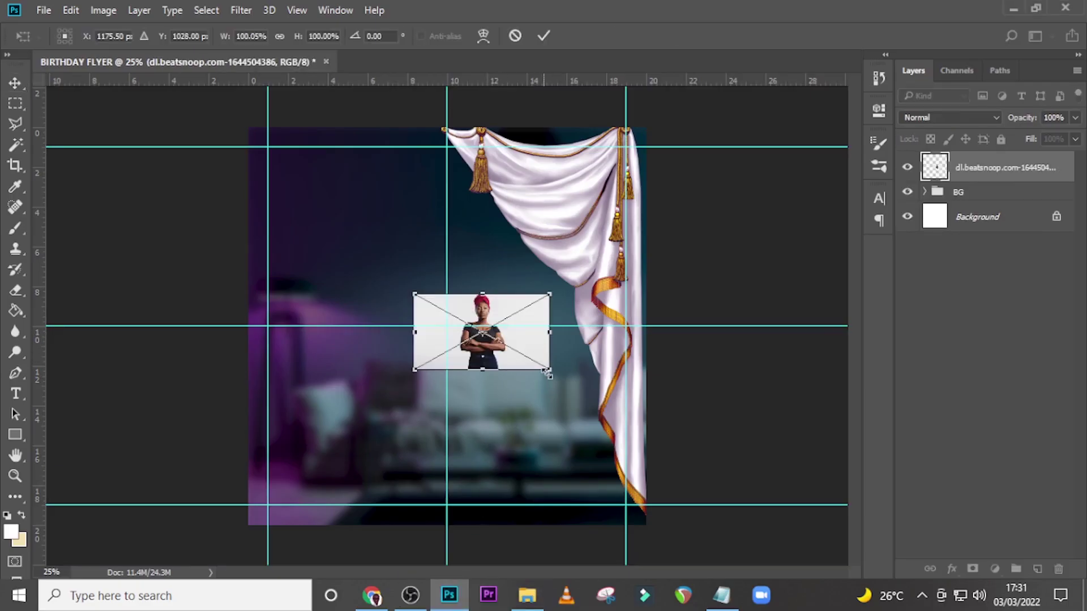
pyautogui.moveTo(554, 373); pyautogui.dragTo(612, 404)
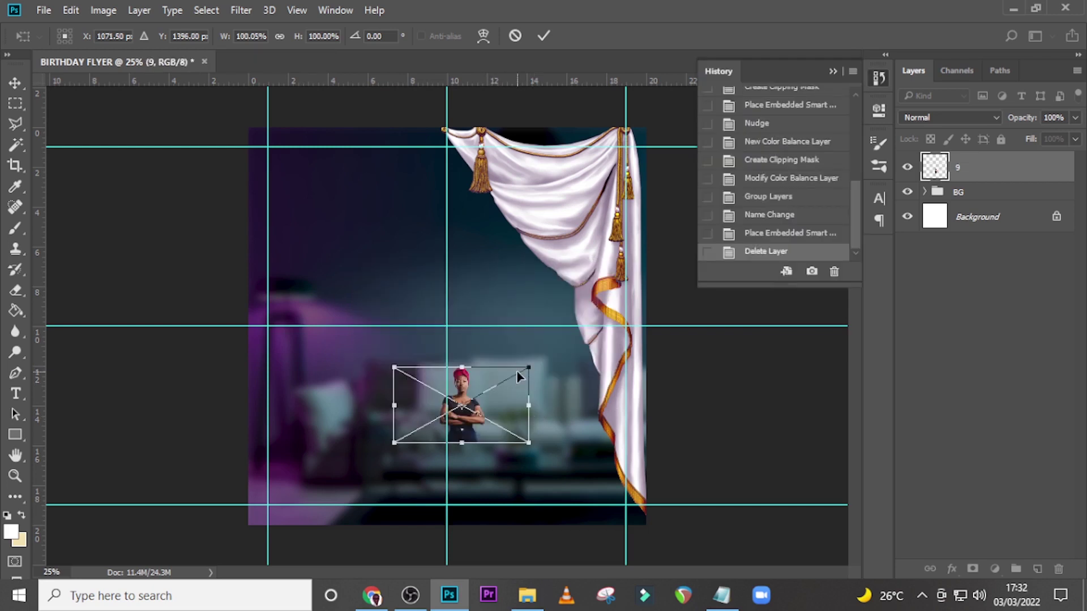
# - Enlarge the placed cut-out woman, image 9, proportionally to about 461%
pyautogui.moveTo(528, 367); pyautogui.dragTo(703, 268)
pyautogui.moveTo(396, 271); pyautogui.dragTo(207, 86)
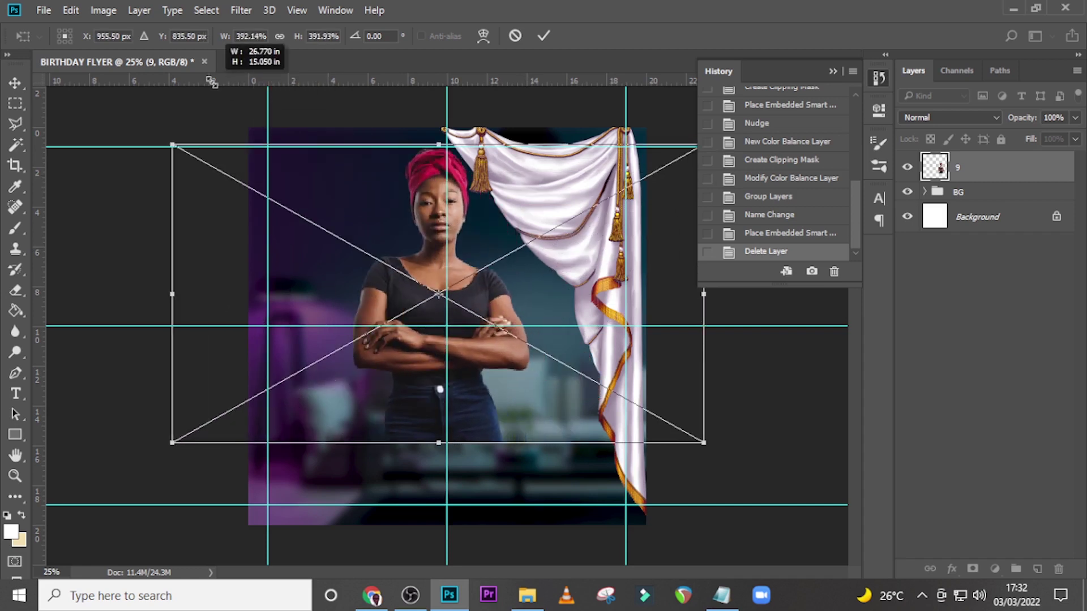
pyautogui.moveTo(711, 443); pyautogui.dragTo(732, 531)
# - Position the cut-out woman in the canvas's right half with her lower end on the bottom edge, at about X 1442, Y 1114 px
pyautogui.moveTo(566, 281); pyautogui.dragTo(612, 310)
pyautogui.hotkey('shift', 'Left')
pyautogui.hotkey('shift', 'Left')
pyautogui.hotkey('shift', 'Left')
pyautogui.hotkey('shift', 'Left')
pyautogui.press('Left')
pyautogui.press('Left')
pyautogui.press('Left')
pyautogui.press('Left')
pyautogui.press('Left')
pyautogui.press('Left')
pyautogui.press('Left')
pyautogui.press('Left')
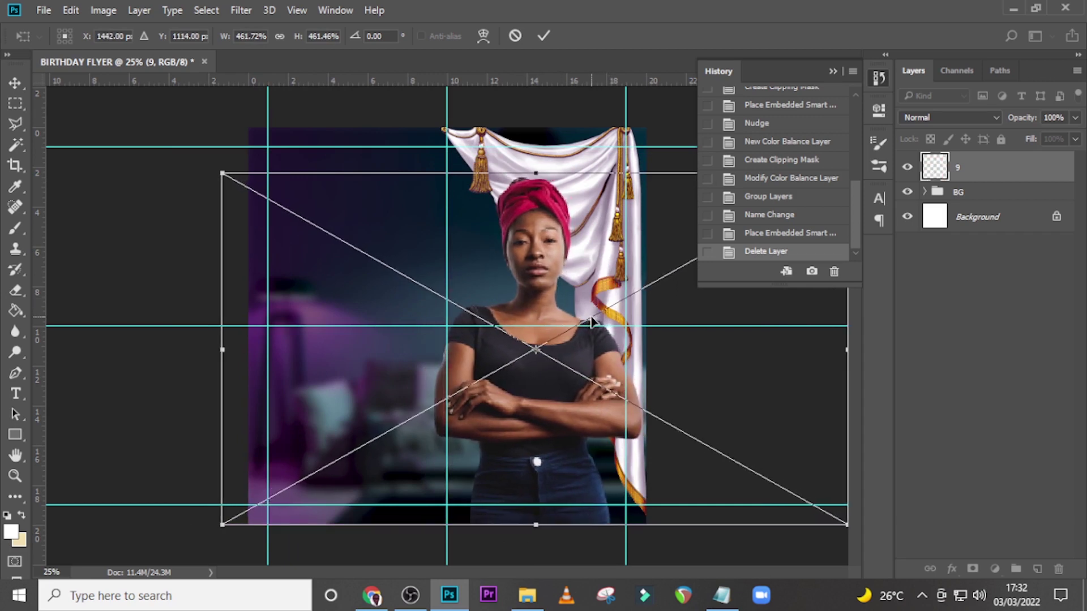
pyautogui.press('Return')
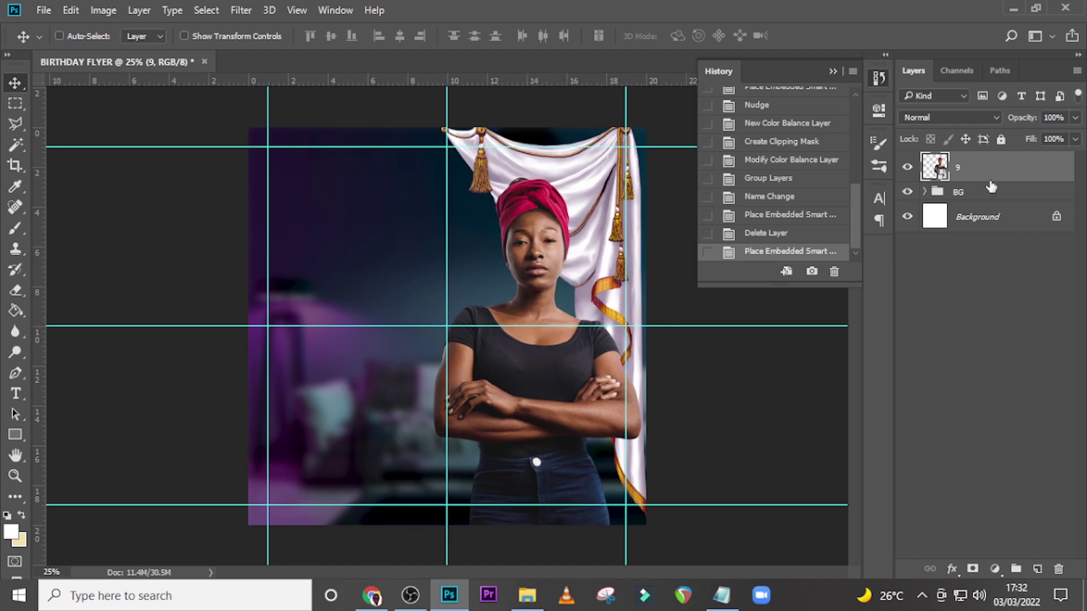
# - Add a Hue/Saturation adjustment clipped to the woman and set its saturation to -28
pyautogui.click(995, 569)
pyautogui.click(999, 566)
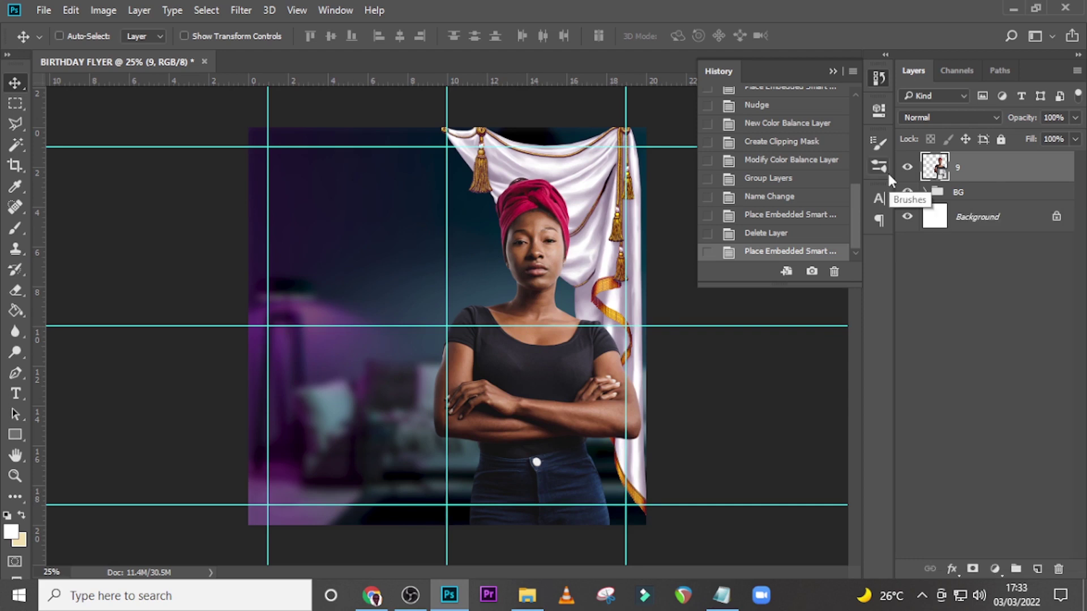
pyautogui.click(995, 569)
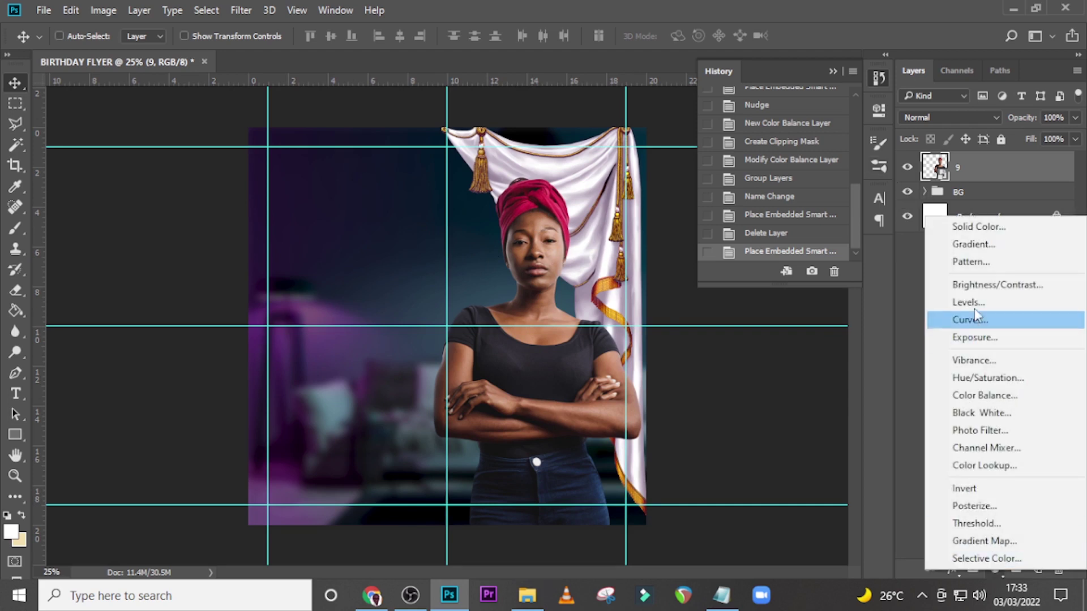
pyautogui.click(985, 378)
pyautogui.click(741, 374)
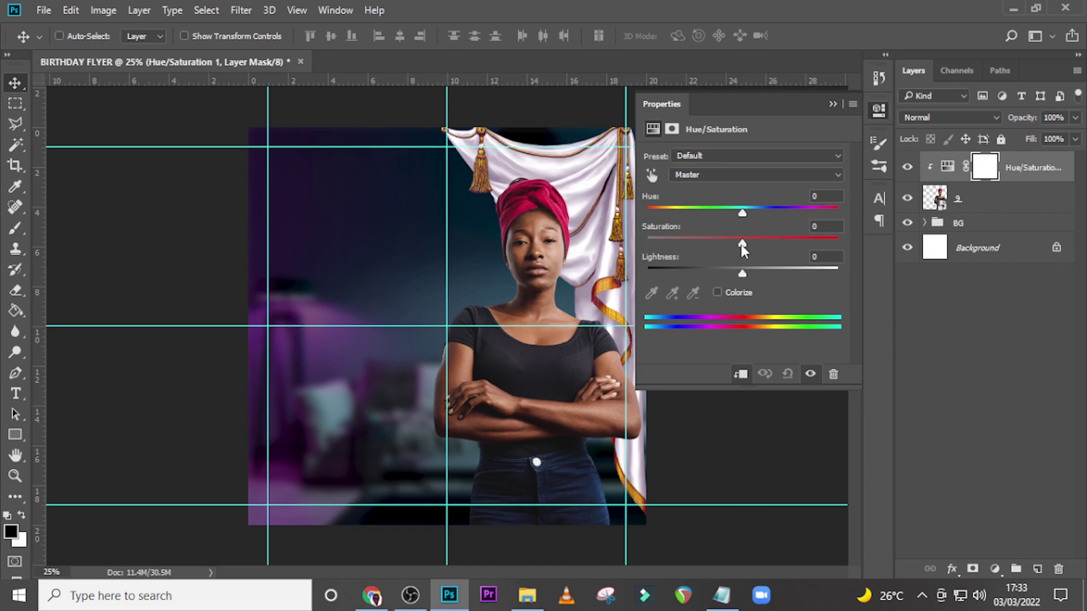
pyautogui.moveTo(742, 244); pyautogui.dragTo(716, 246)
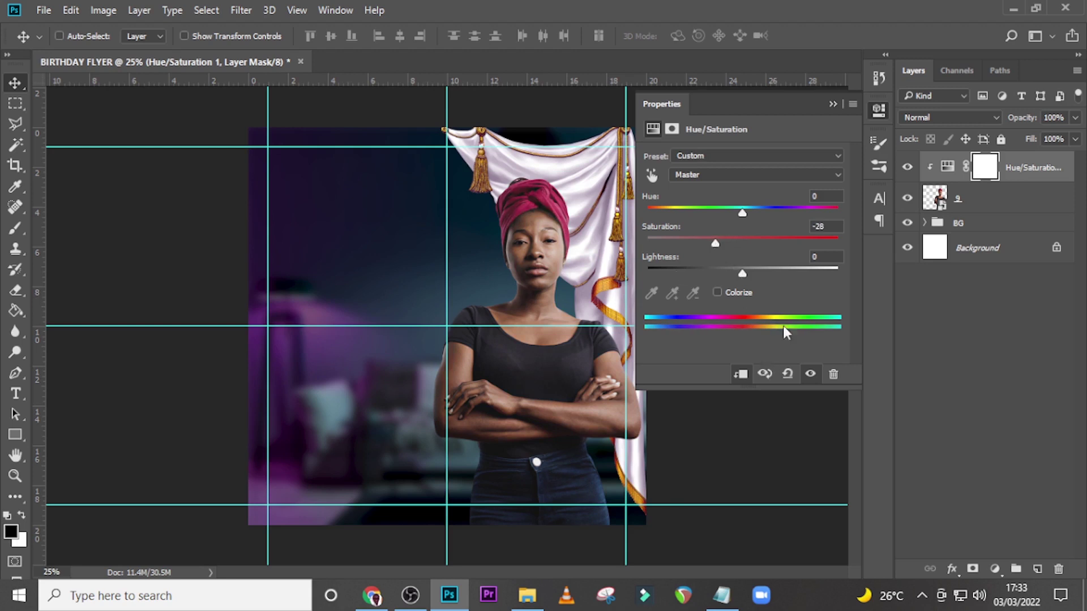
# - Add a Levels adjustment clipped to the woman with input levels of 20 for black and 221 for white
pyautogui.click(995, 570)
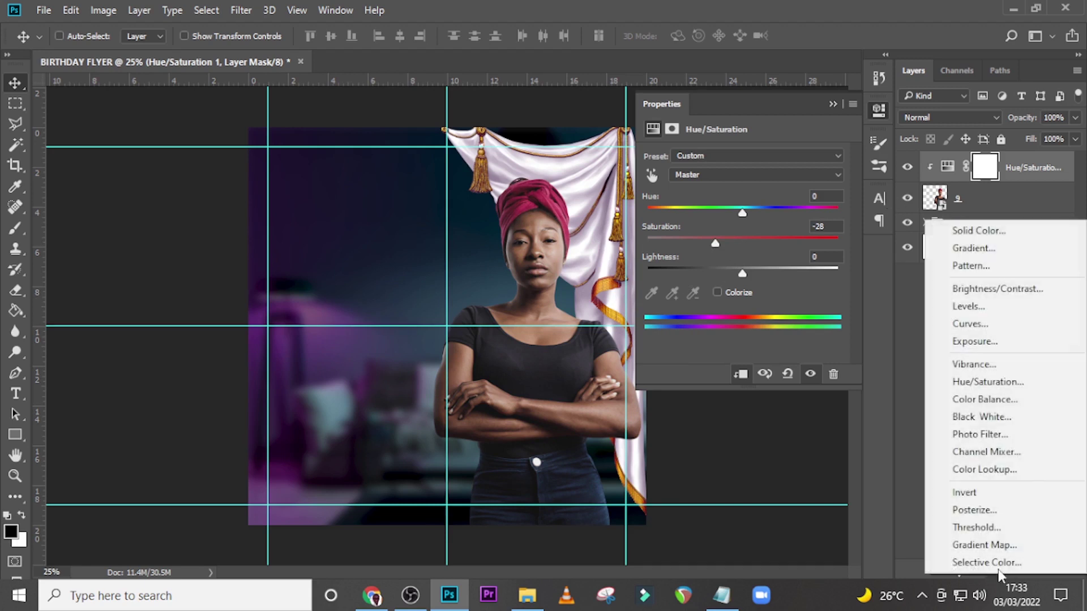
pyautogui.click(973, 307)
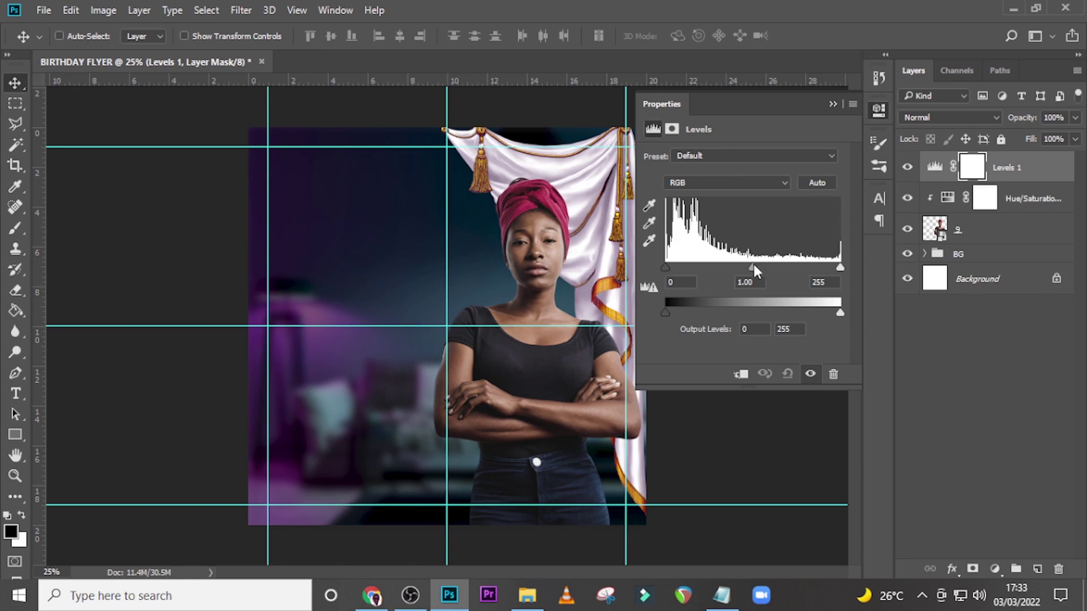
pyautogui.moveTo(667, 265)
pyautogui.mouseDown()
pyautogui.moveTo(678, 279)
pyautogui.moveTo(678, 270)
pyautogui.mouseUp()
pyautogui.click(741, 373)
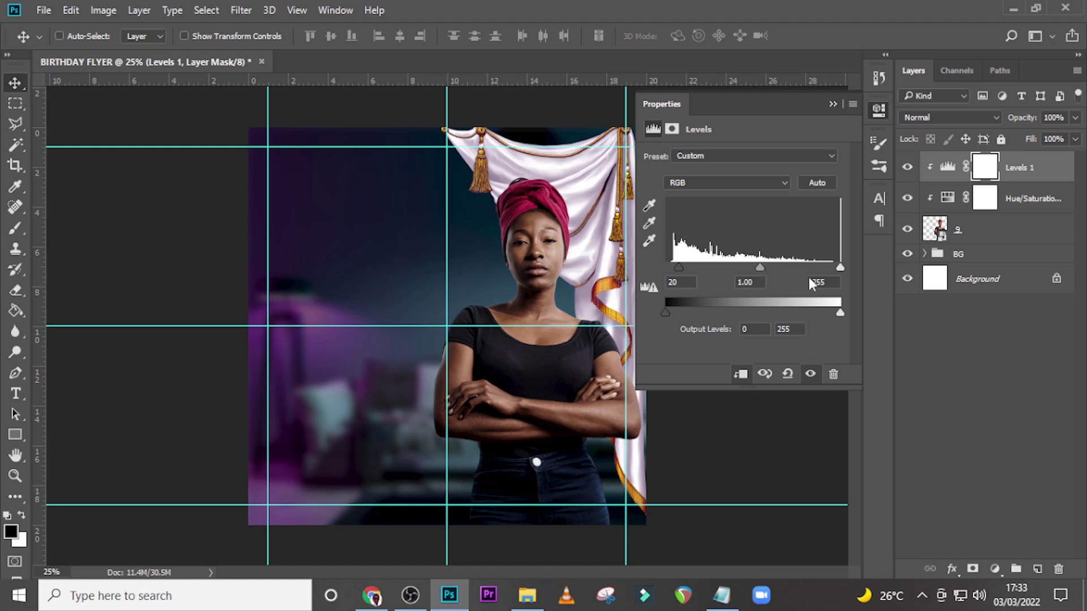
pyautogui.moveTo(839, 271); pyautogui.dragTo(816, 263)
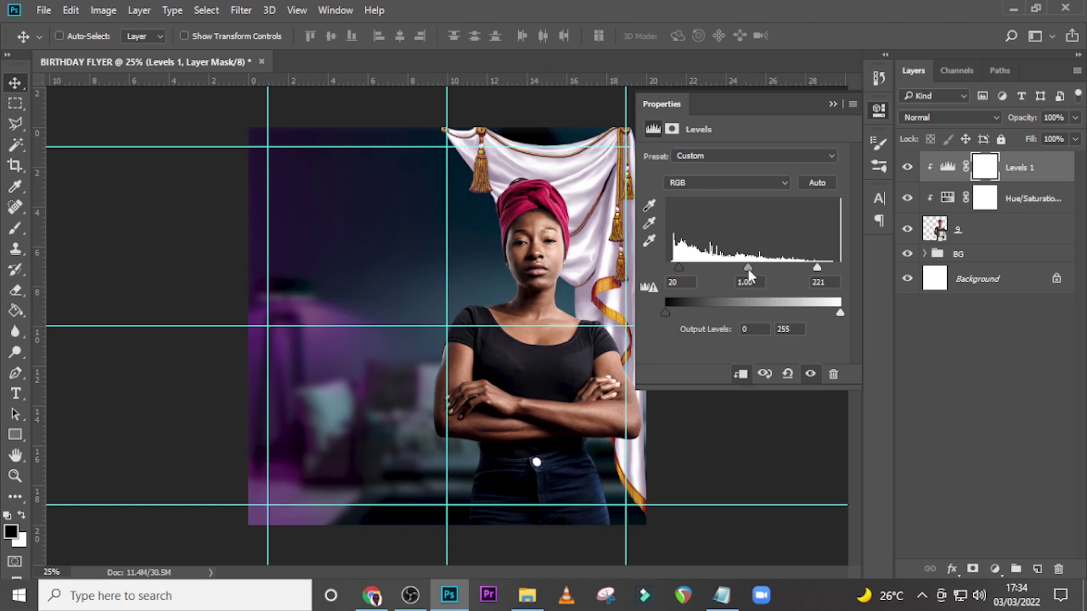
pyautogui.moveTo(749, 270); pyautogui.dragTo(747, 267)
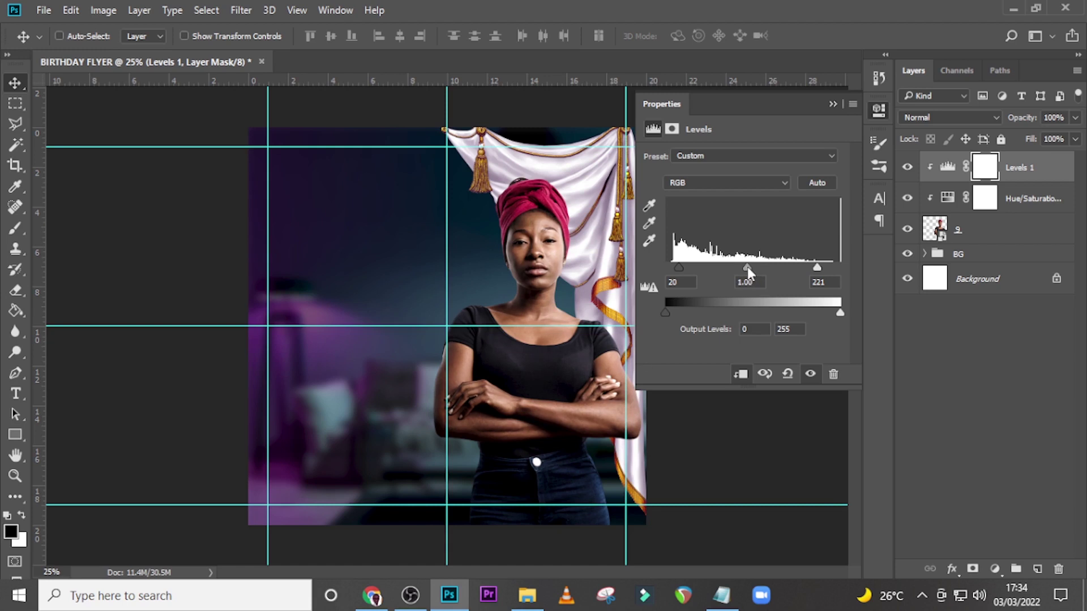
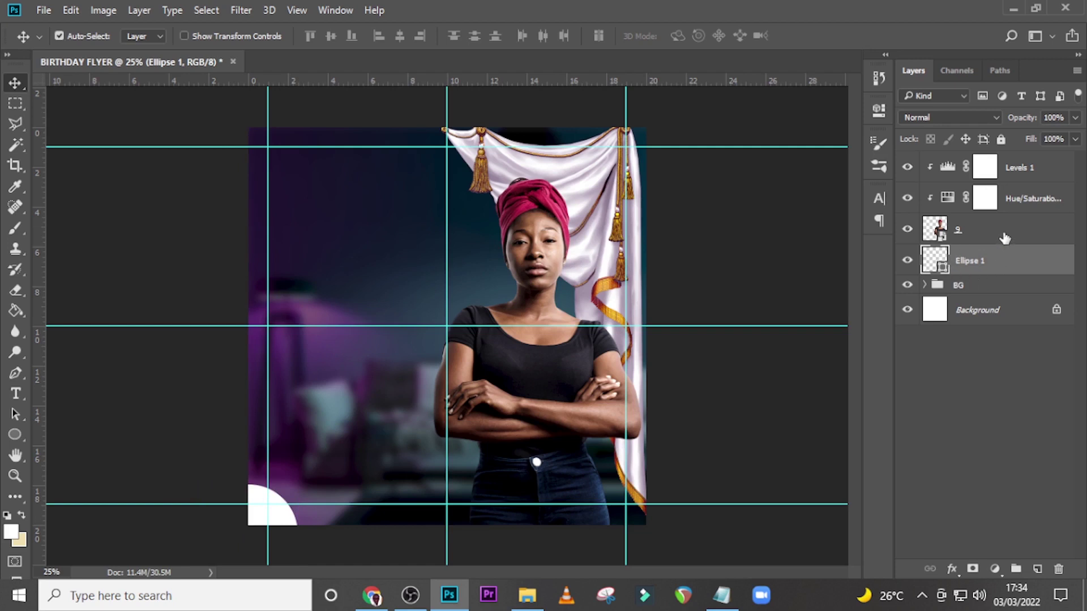
# - Group the ellipse, the woman and her two adjustment layers and name the group MODEL
pyautogui.hotkey('shift', 'alt', ']')
pyautogui.hotkey('shift', 'alt', ']')
pyautogui.hotkey('shift', 'alt', ']')
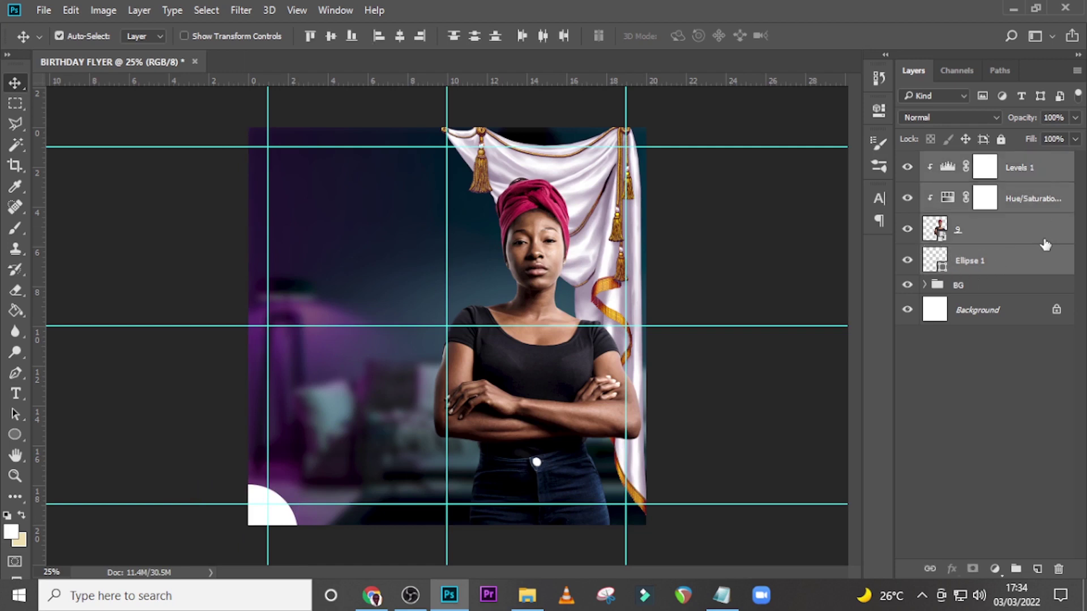
pyautogui.hotkey('ctrl', 'g')
pyautogui.doubleClick(964, 160)
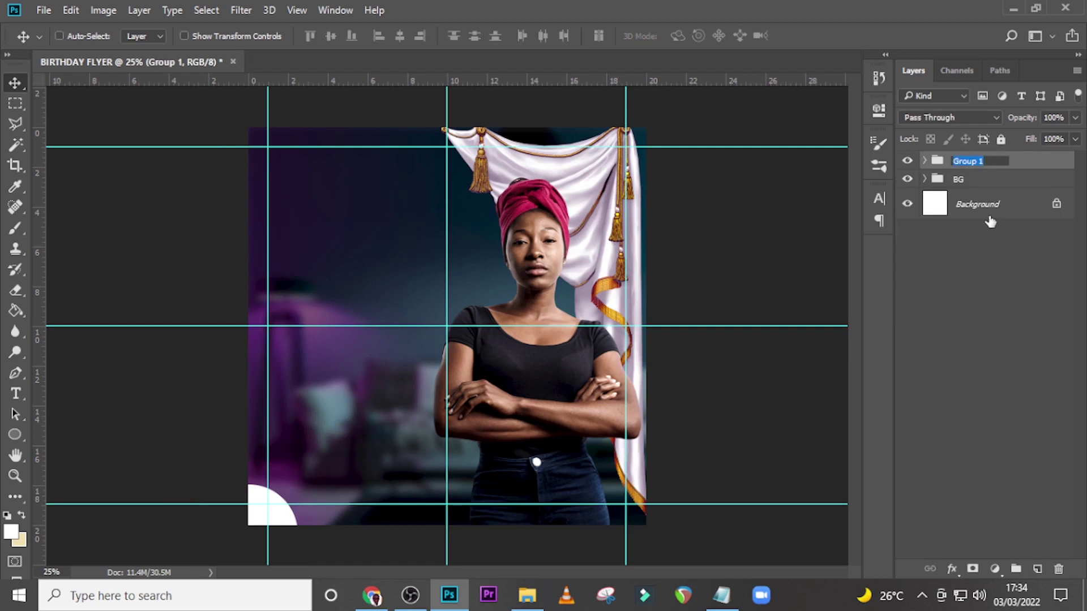
pyautogui.press('Return')
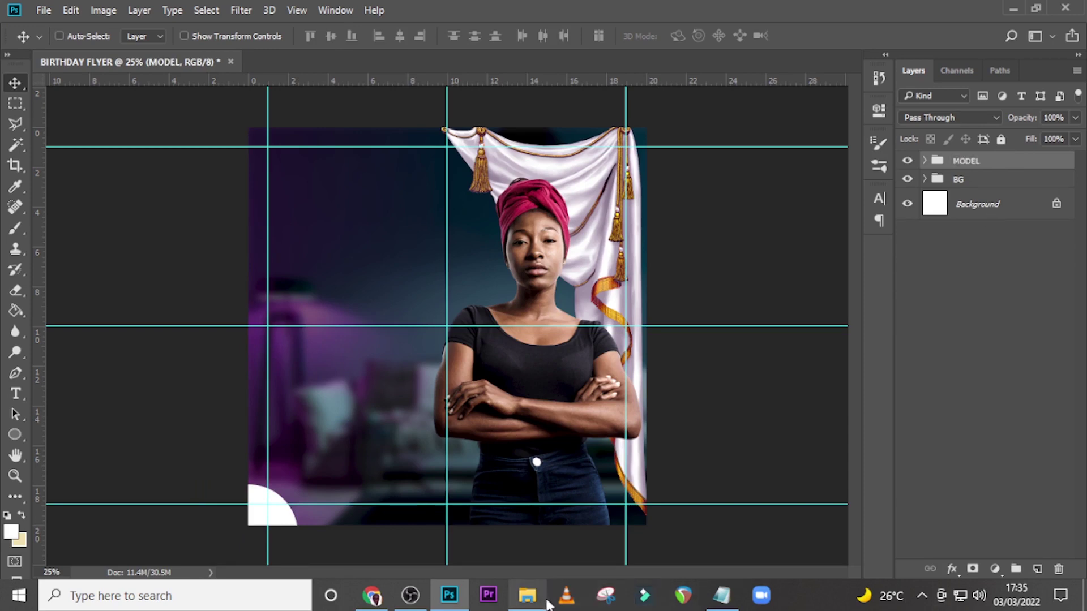
# - Place the medal image 3.png, scale it to 41.18% and hang it from the canvas's upper-left edge
pyautogui.click(527, 595)
pyautogui.moveTo(412, 199); pyautogui.dragTo(444, 360)
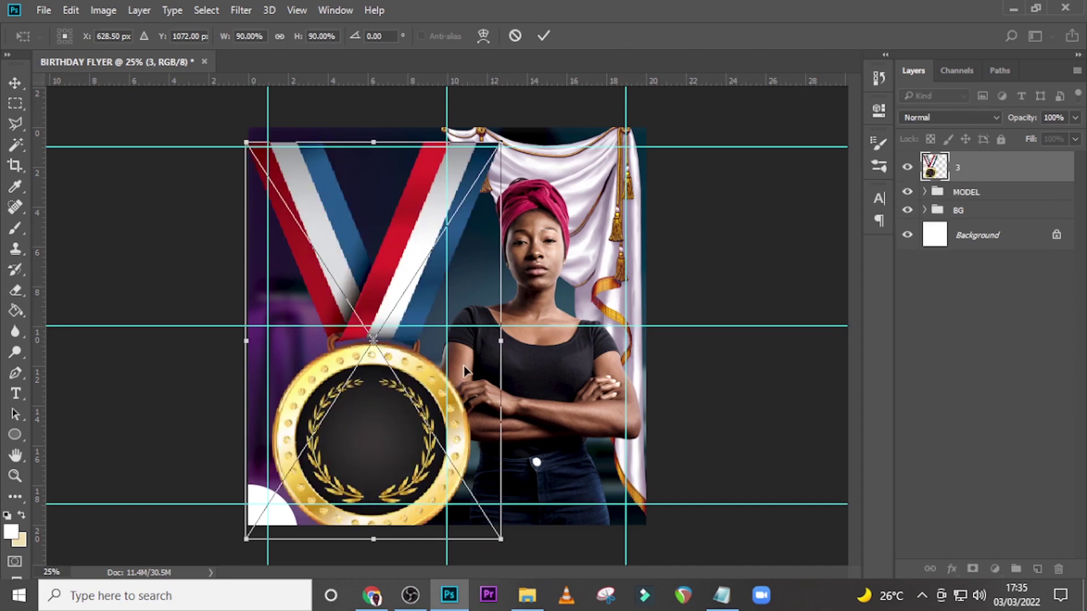
pyautogui.moveTo(505, 542); pyautogui.dragTo(429, 282)
pyautogui.moveTo(347, 244); pyautogui.dragTo(367, 191)
pyautogui.moveTo(385, 270); pyautogui.dragTo(391, 276)
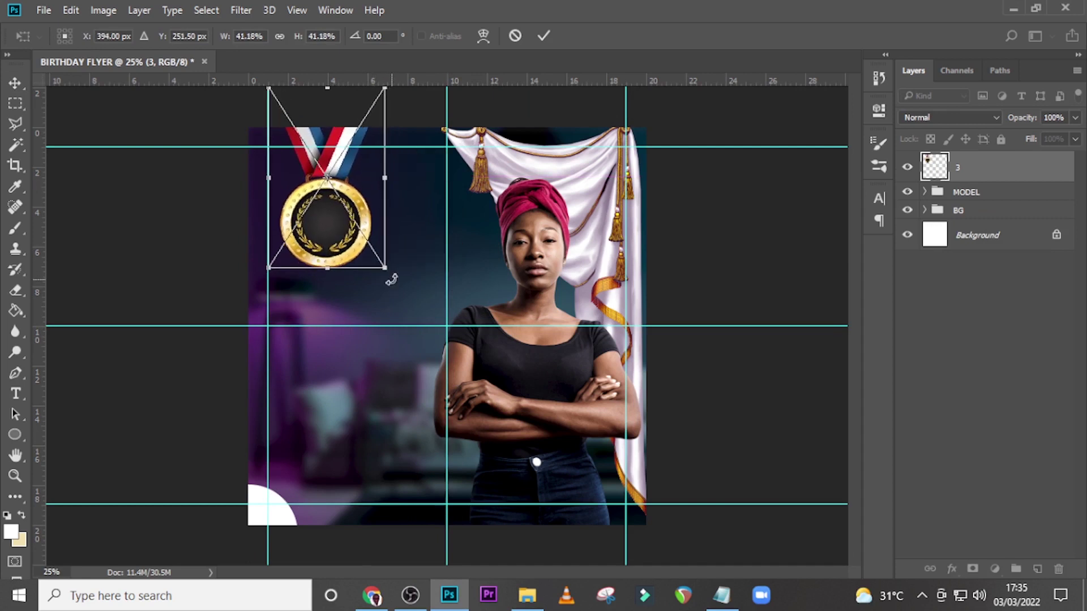
pyautogui.press('Return')
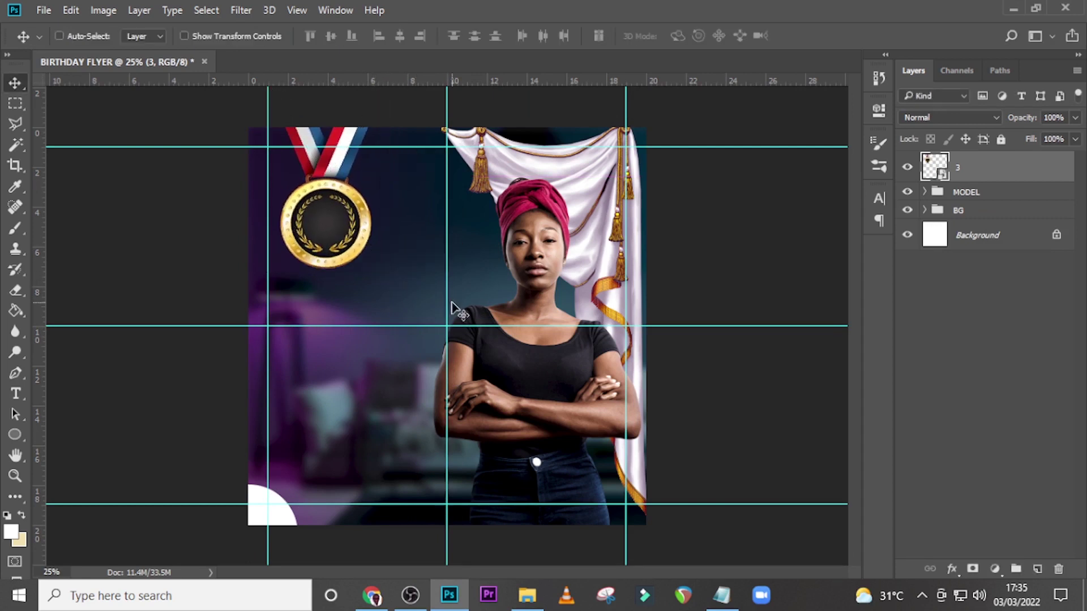
# - Enlarge the medal to about 47% wide by 48% high and add a vertical guide through its centre
pyautogui.hotkey('ctrl', 't')
pyautogui.moveTo(366, 286); pyautogui.dragTo(402, 299)
pyautogui.press('Return')
pyautogui.hotkey('ctrl', 't')
pyautogui.moveTo(47, 209); pyautogui.dragTo(331, 256)
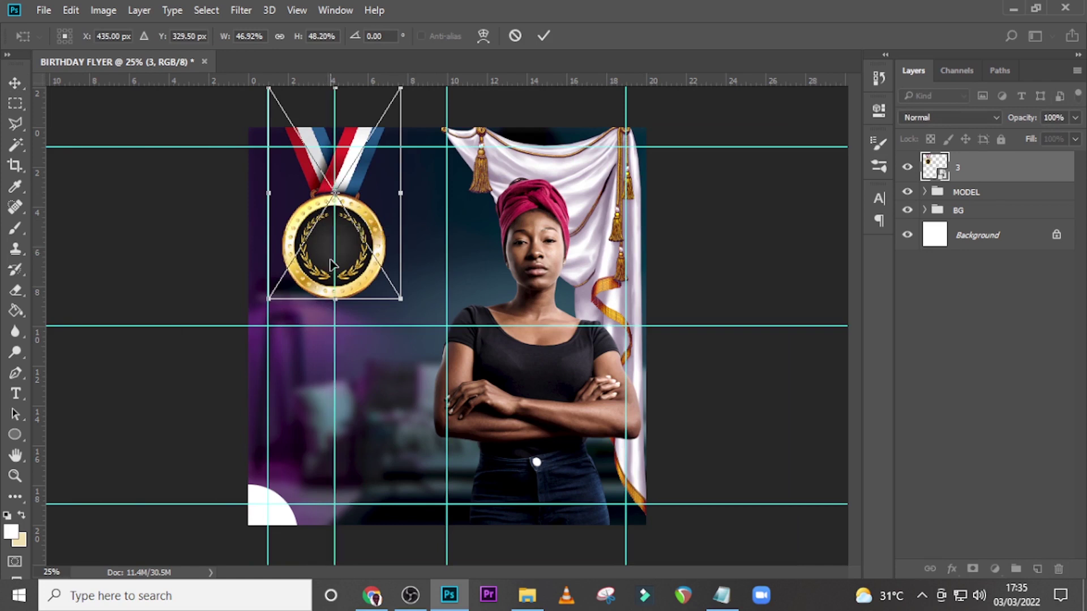
pyautogui.press('Return')
# - Add the text "10" and move it to the centre of the medal
pyautogui.press('t')
pyautogui.click(309, 379)
pyautogui.write('10')
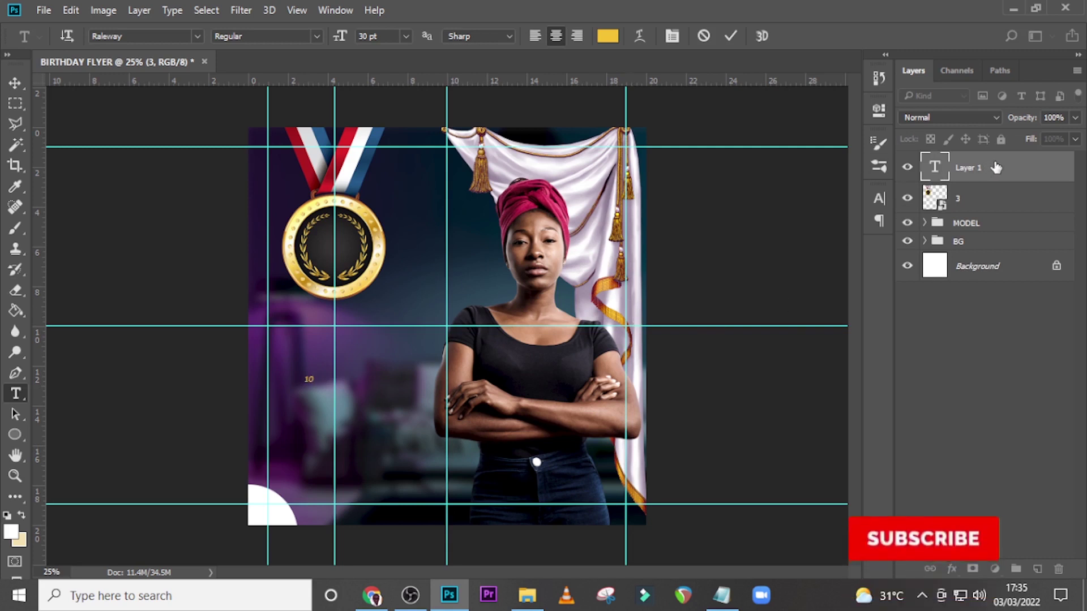
pyautogui.click(996, 167)
pyautogui.press('v')
pyautogui.moveTo(311, 365); pyautogui.dragTo(333, 228)
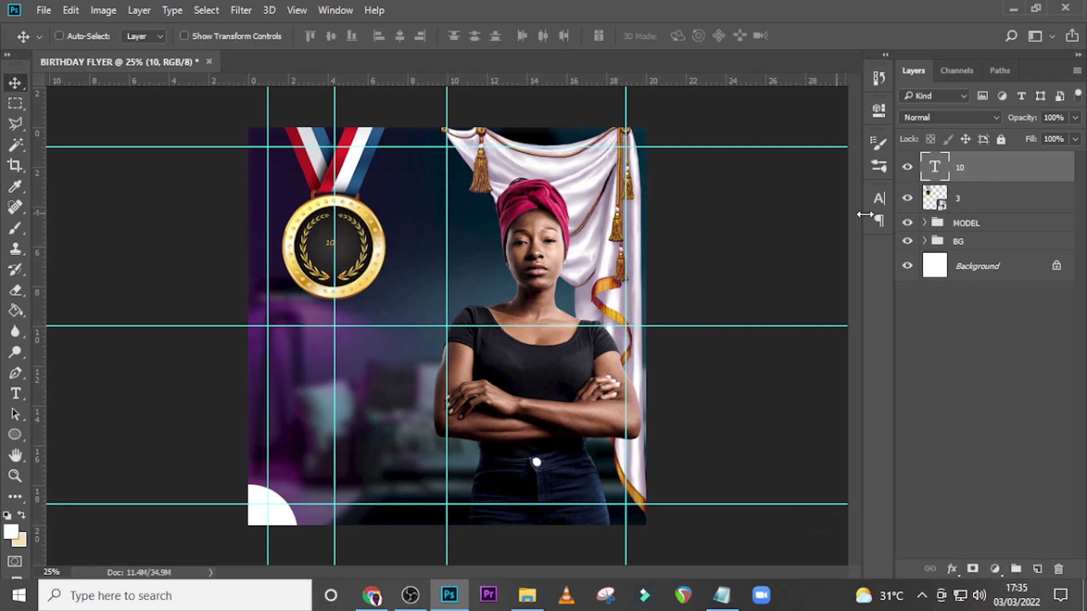
# - Add a Hue/Saturation adjustment clipped to the medal and set its saturation to -27
pyautogui.click(998, 207)
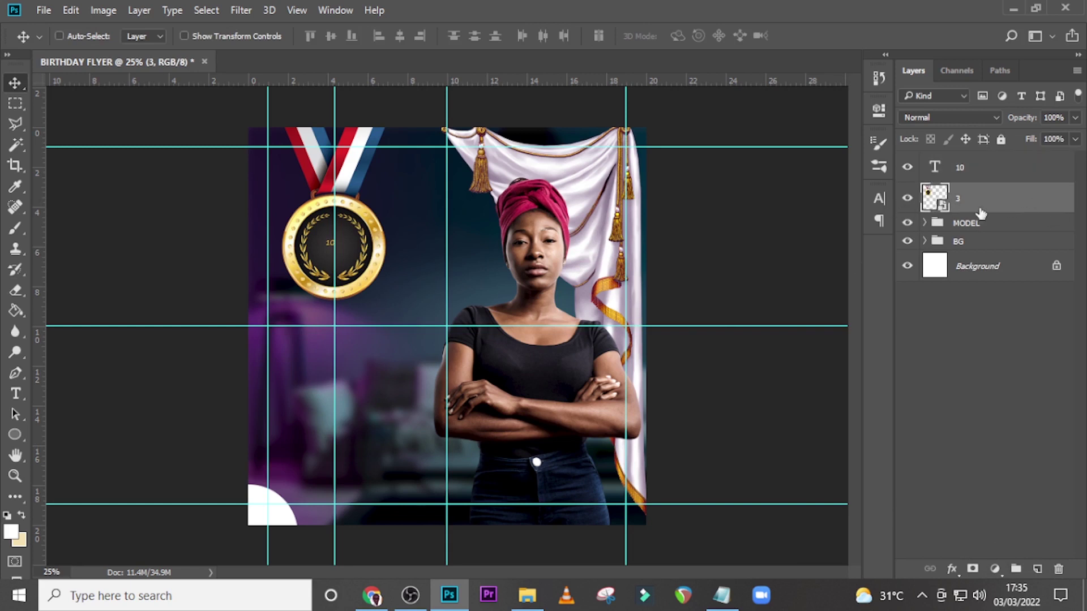
pyautogui.click(995, 571)
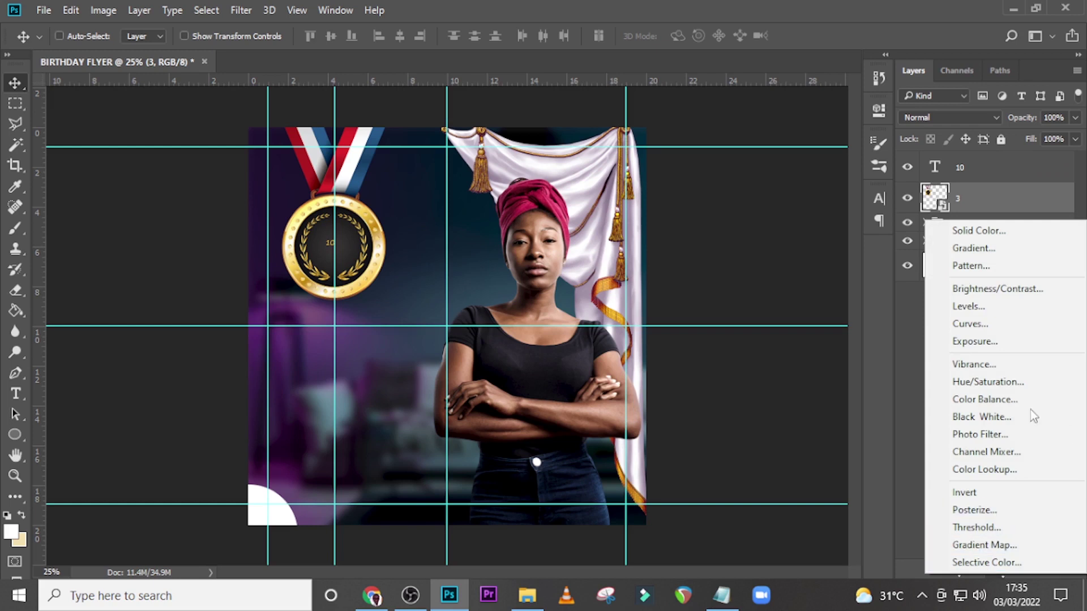
pyautogui.click(988, 382)
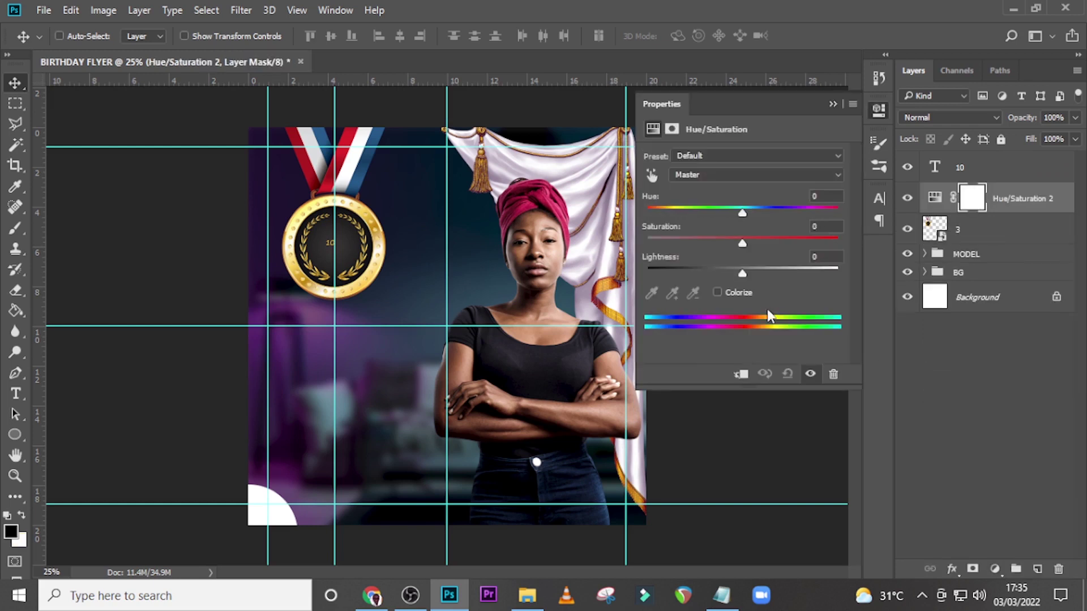
pyautogui.click(742, 376)
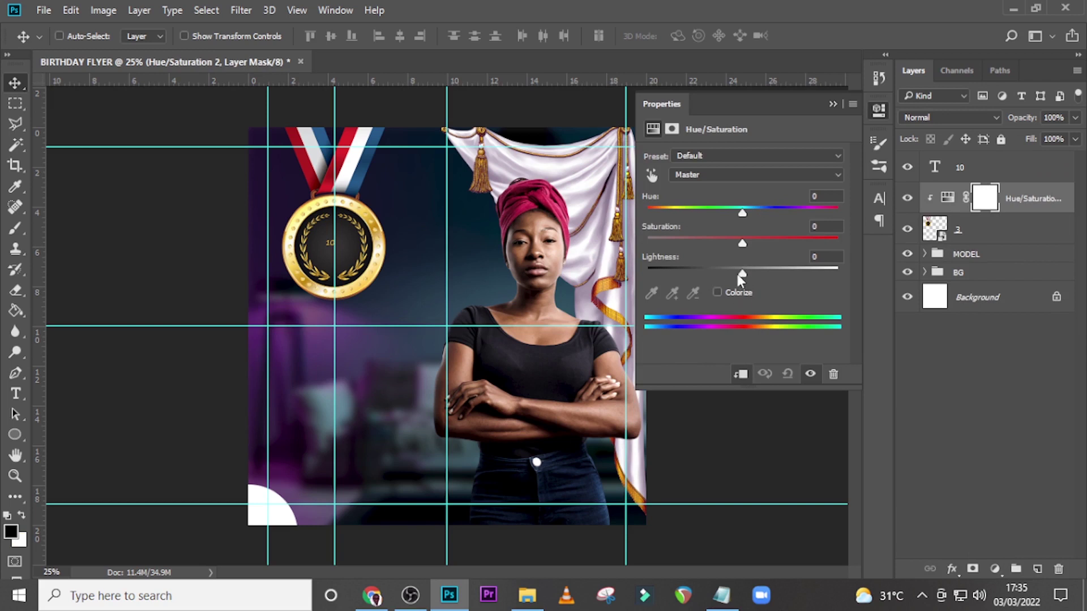
pyautogui.moveTo(742, 246); pyautogui.dragTo(715, 245)
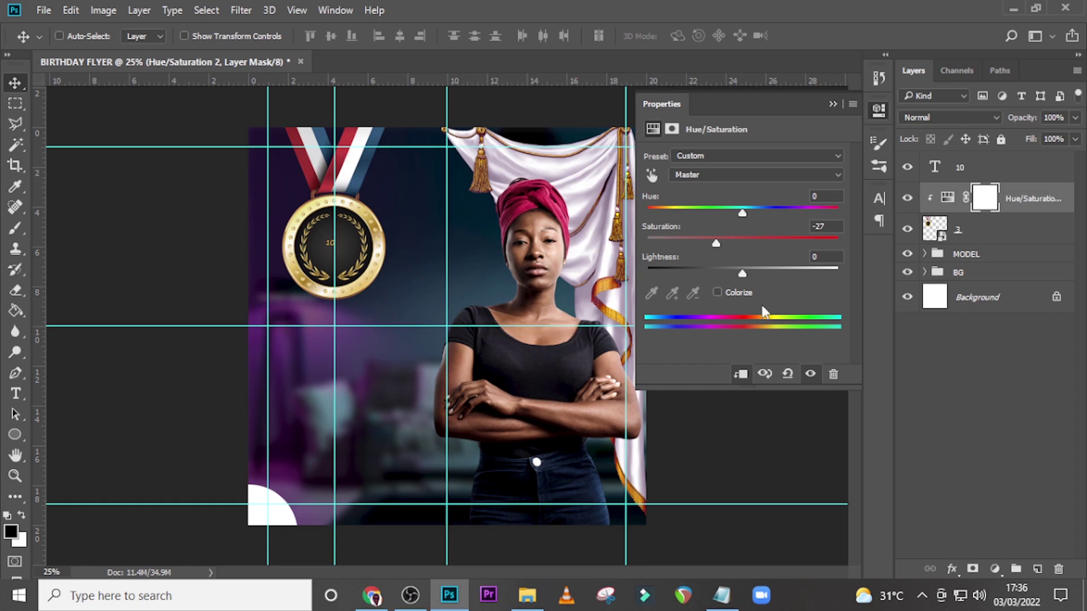
# - Set the "10" text in the Niagara Solid font at 203 pt
pyautogui.click(969, 233)
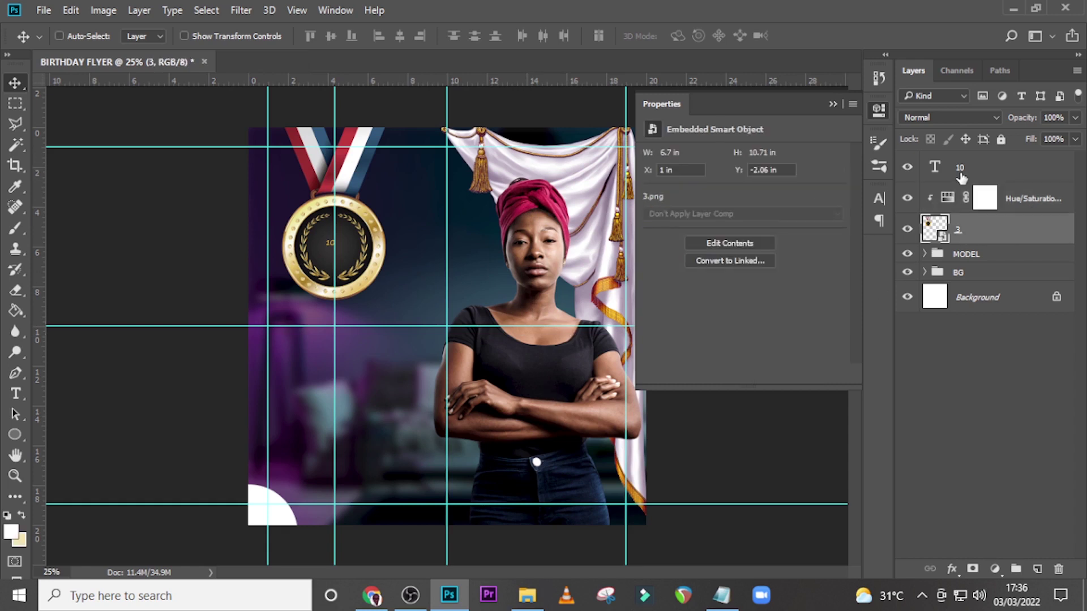
pyautogui.click(970, 167)
pyautogui.click(879, 199)
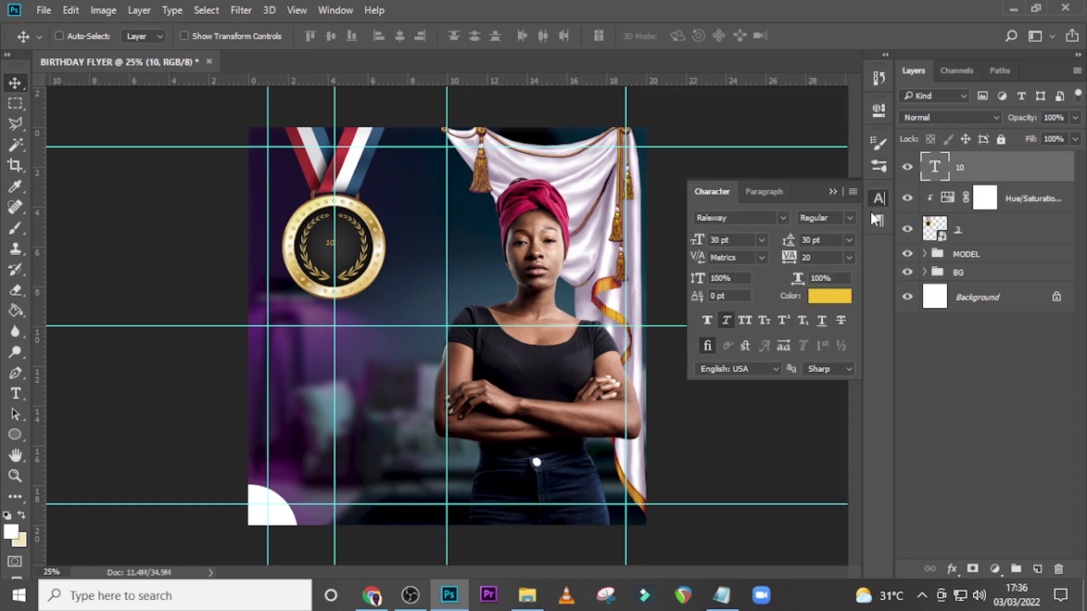
pyautogui.click(784, 218)
pyautogui.click(781, 216)
pyautogui.click(781, 217)
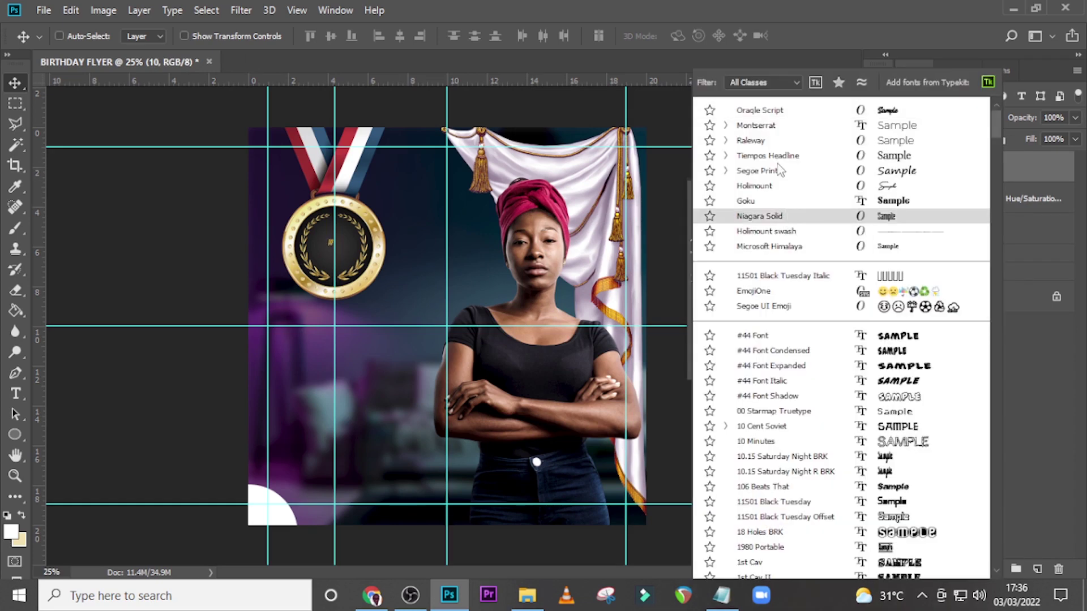
pyautogui.click(759, 217)
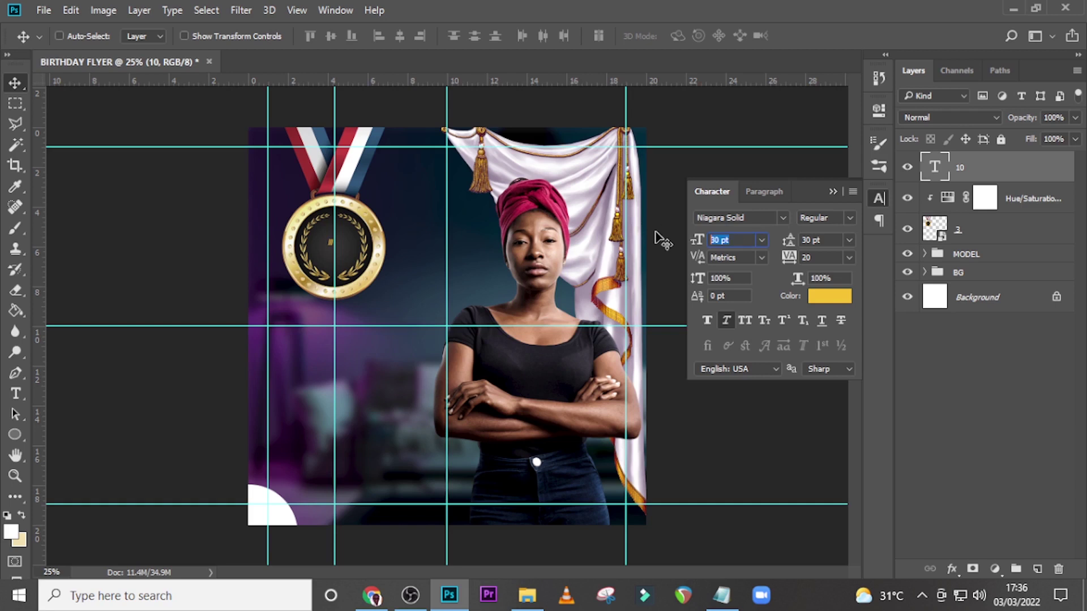
pyautogui.write('203')
pyautogui.press('Return')
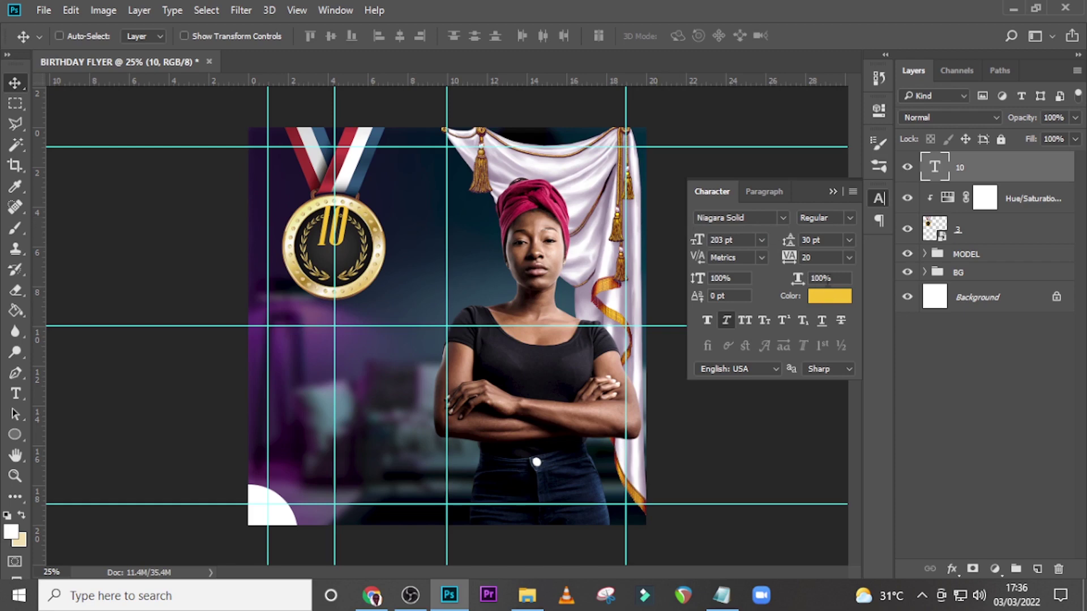
# - Colour the "10" text white (ffffff), set its tracking to 0 and turn off its faux italic
pyautogui.click(830, 296)
pyautogui.click(599, 279)
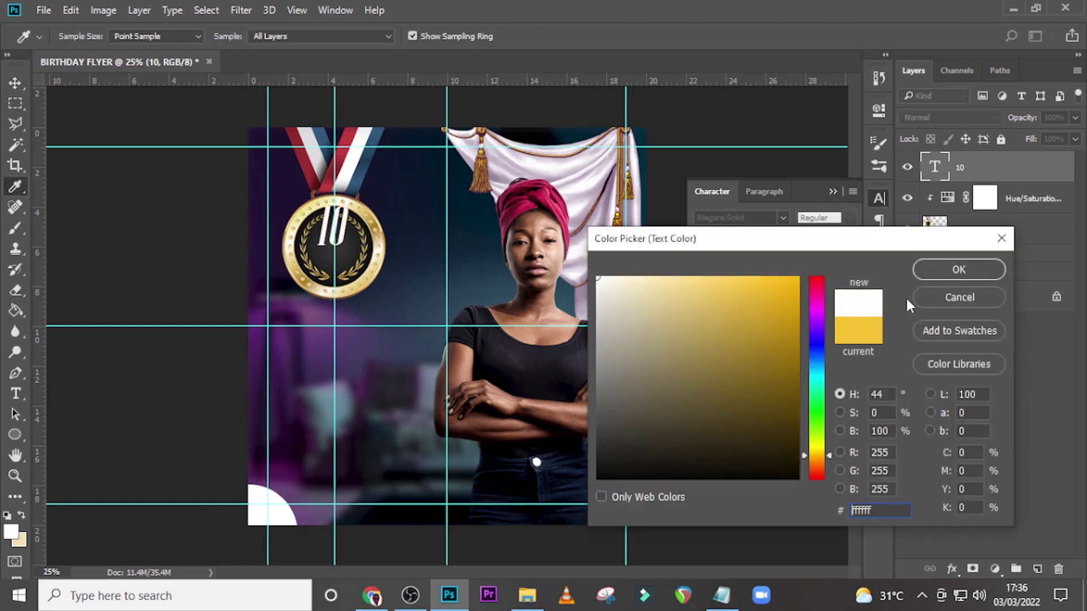
pyautogui.click(947, 275)
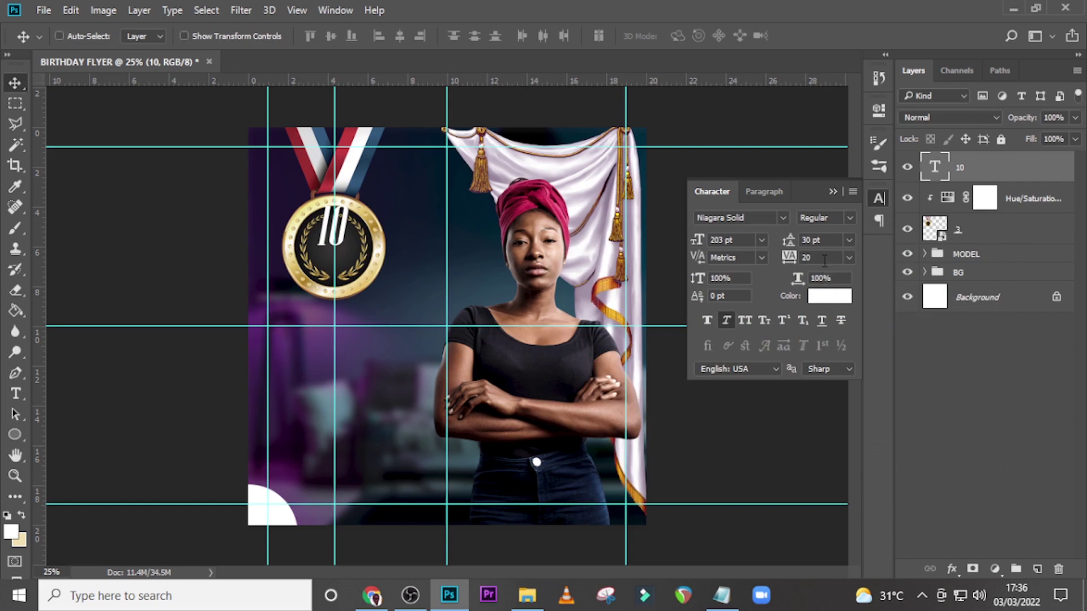
pyautogui.press('Return')
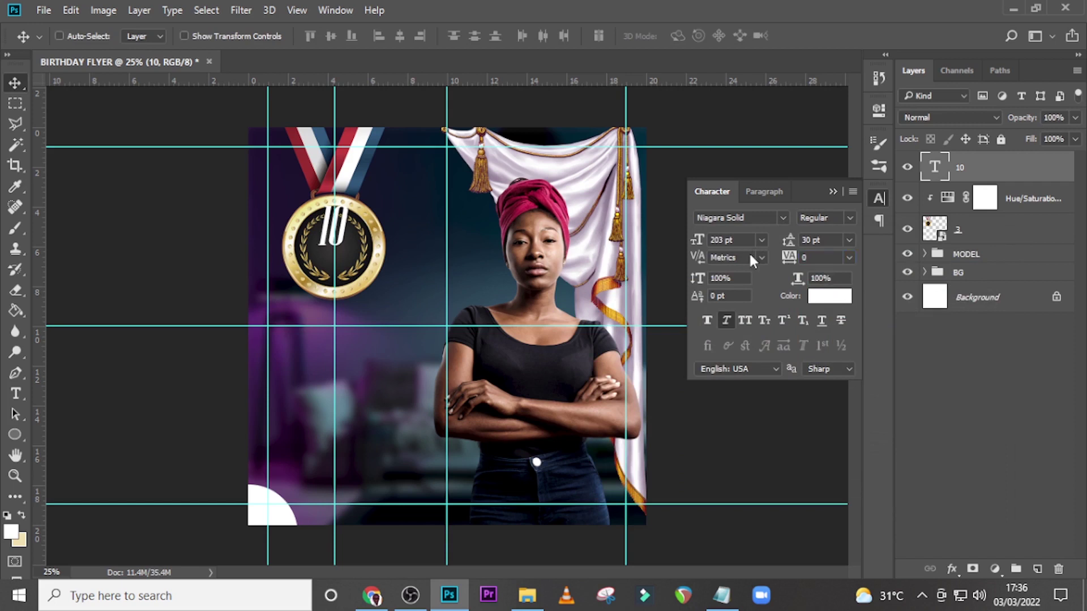
pyautogui.click(721, 321)
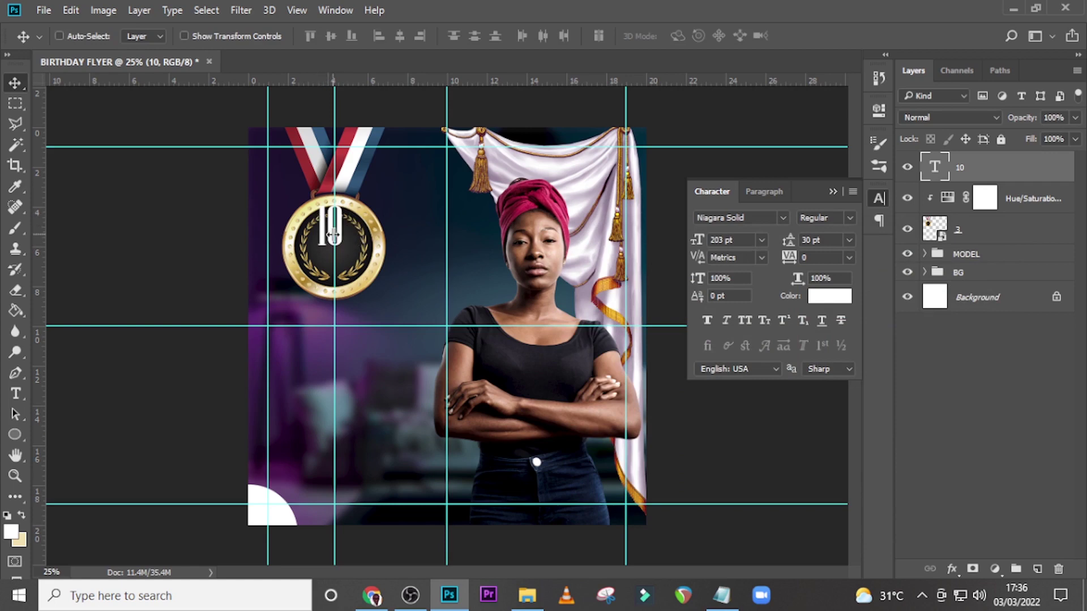
# - Move the "10" down into the medal's dark centre, just left of the vertical guide through it
pyautogui.moveTo(332, 237); pyautogui.dragTo(334, 263)
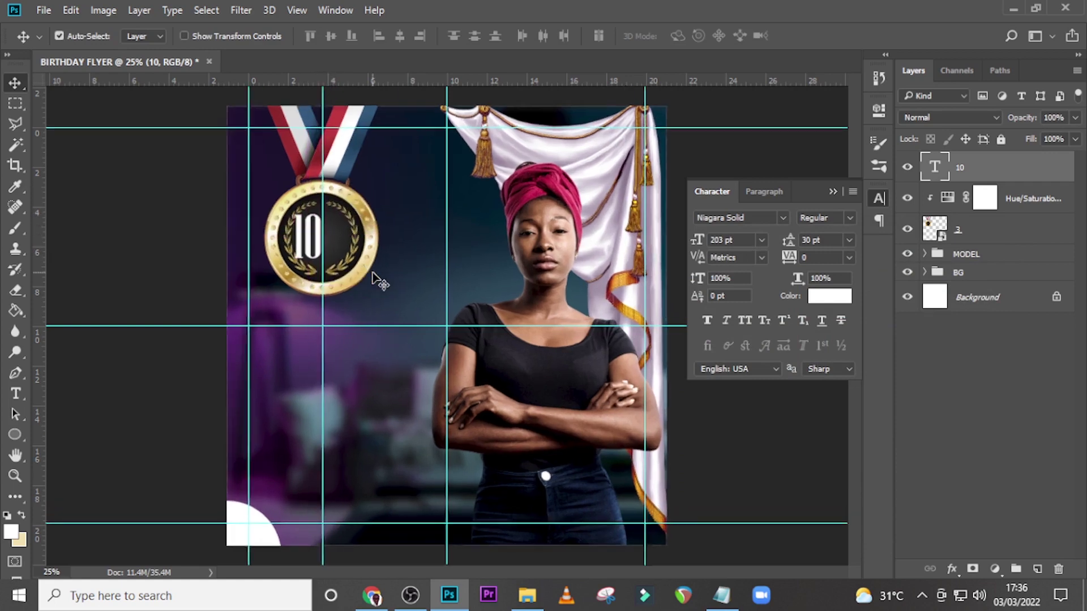
pyautogui.hotkey('ctrl', '+')
pyautogui.hotkey('ctrl', '+')
pyautogui.hotkey('shift', 'Right')
pyautogui.hotkey('shift', 'Right')
pyautogui.hotkey('shift', 'Right')
pyautogui.hotkey('shift', 'Right')
pyautogui.hotkey('shift', 'Right')
# - Add a separate text layer reading "TH" in the empty area between the medal and the model
pyautogui.press('t')
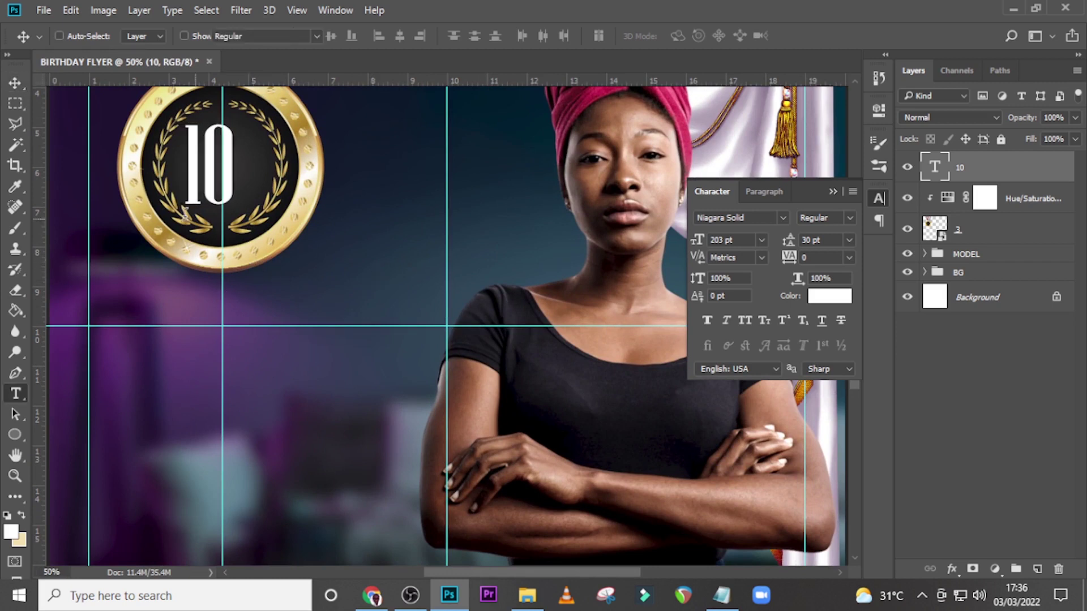
pyautogui.click(436, 176)
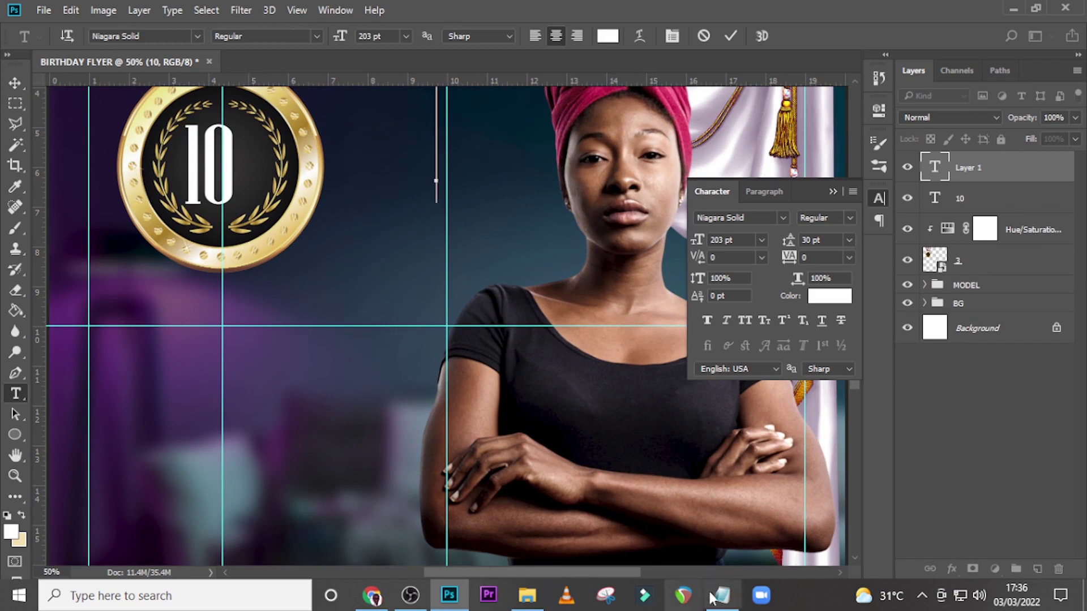
pyautogui.write('TH')
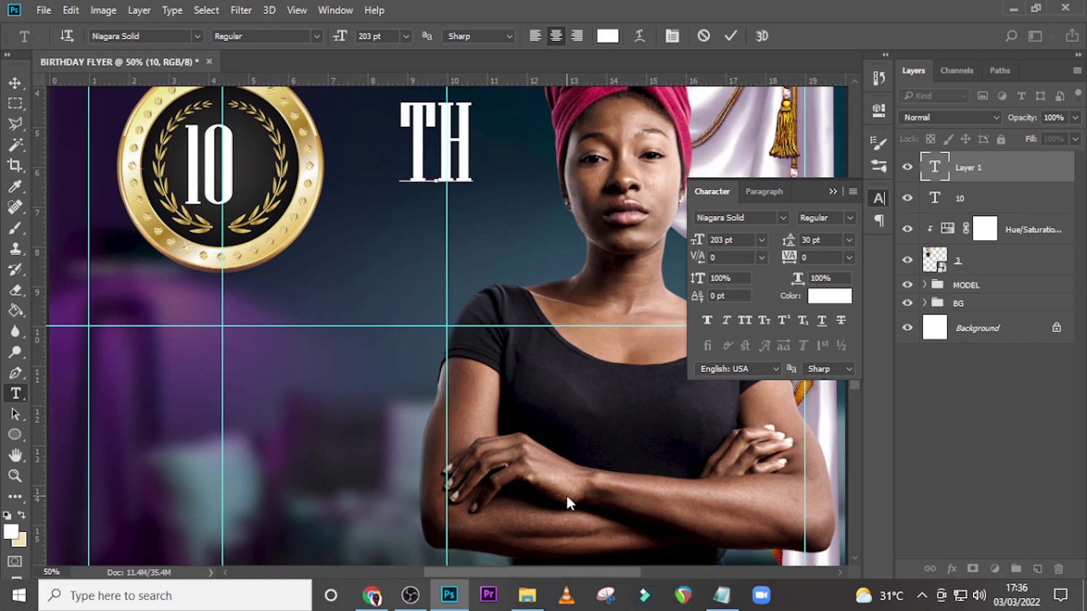
# - Set the "TH" text in Raleway at 32 pt and place it against the upper right of the "10"
pyautogui.click(994, 177)
pyautogui.click(783, 217)
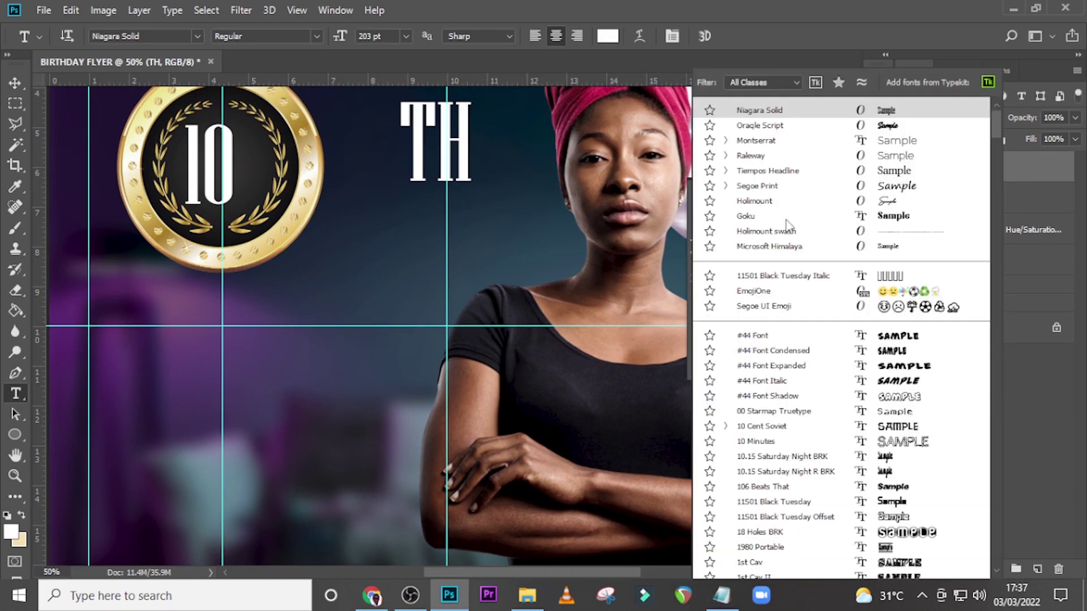
pyautogui.click(759, 161)
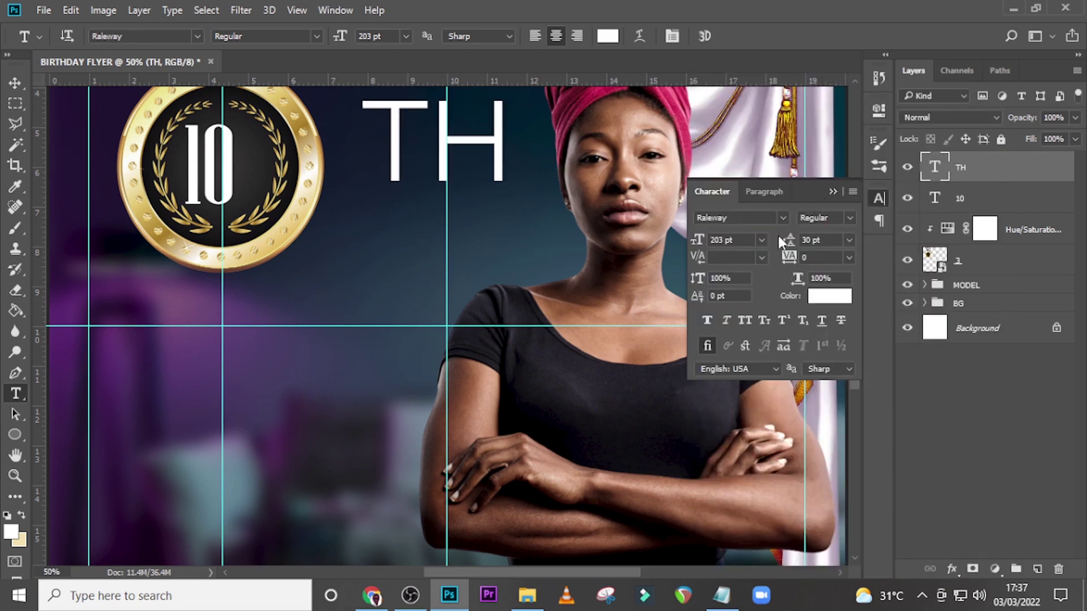
pyautogui.click(727, 240)
pyautogui.write('32')
pyautogui.press('Return')
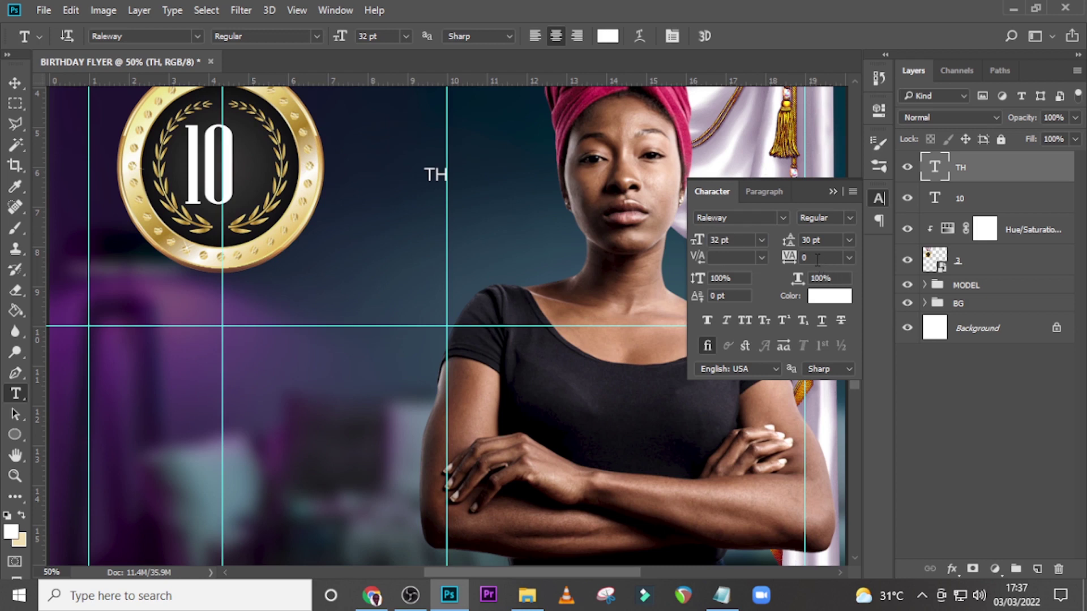
pyautogui.press('v')
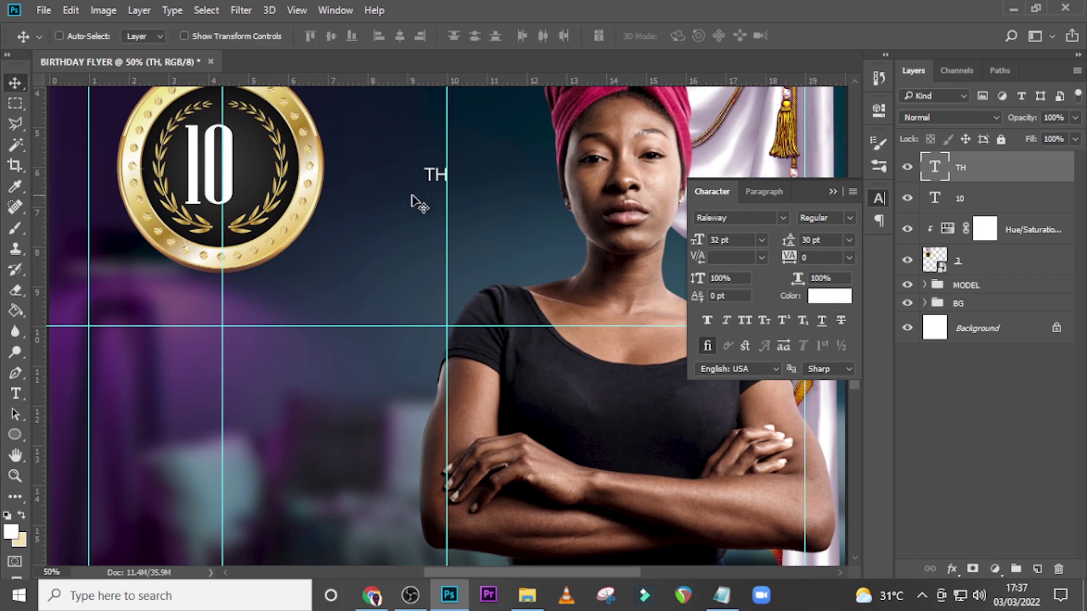
pyautogui.moveTo(422, 176); pyautogui.dragTo(233, 143)
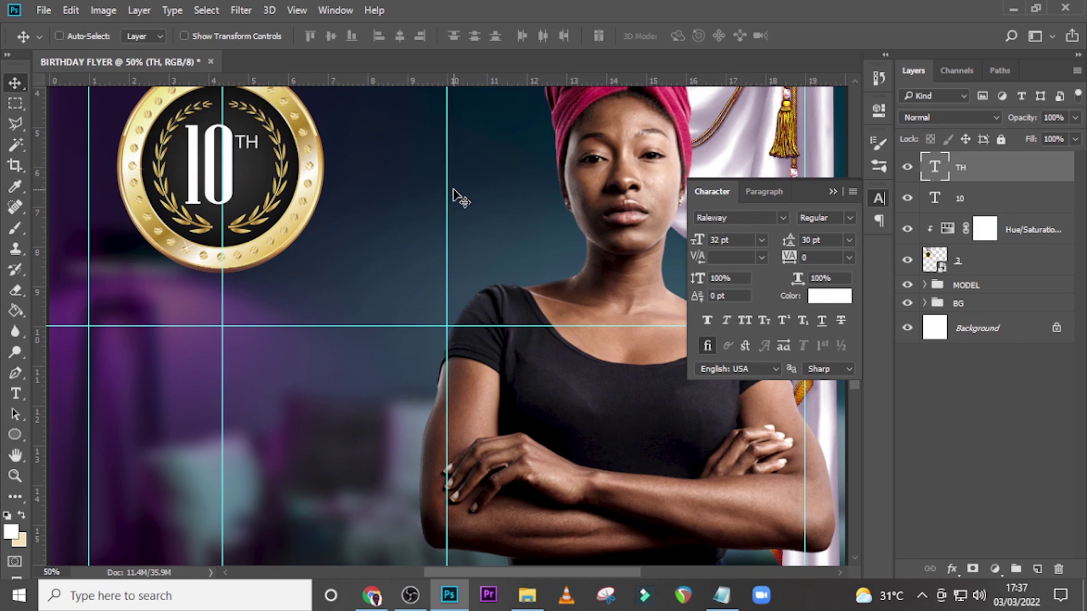
# - Duplicate the "TH" text, shift the copy directly below it and change its wording to "MAR"
pyautogui.hotkey('ctrl', 'j')
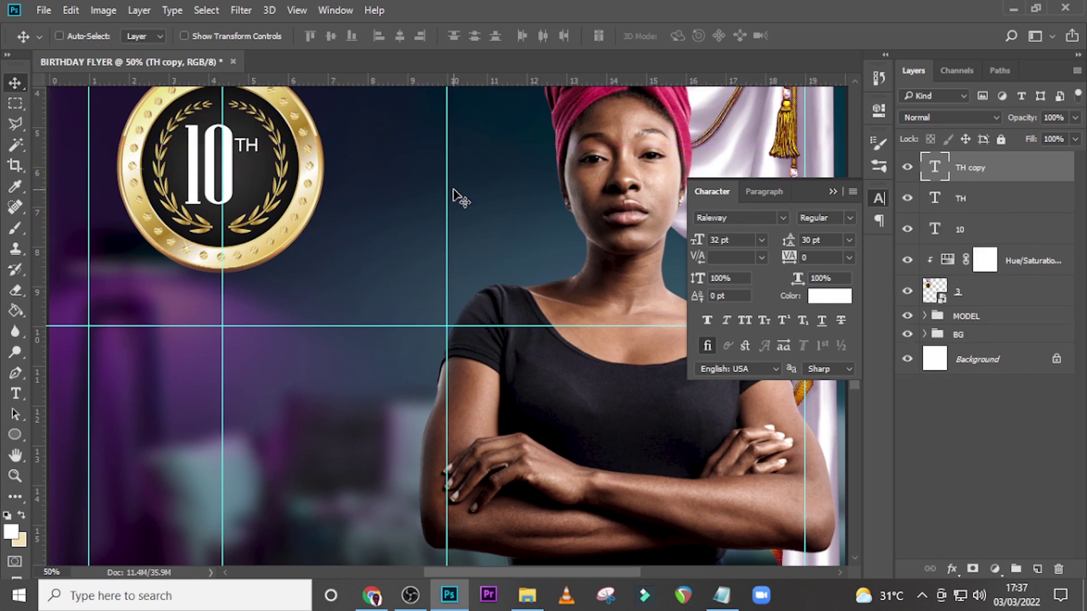
pyautogui.hotkey('shift', 'Down')
pyautogui.hotkey('shift', 'Down')
pyautogui.hotkey('shift', 'Down')
pyautogui.hotkey('shift', 'Down')
pyautogui.hotkey('shift', 'Down')
pyautogui.hotkey('shift', 'Down')
pyautogui.doubleClick(940, 172)
pyautogui.write('MAR')
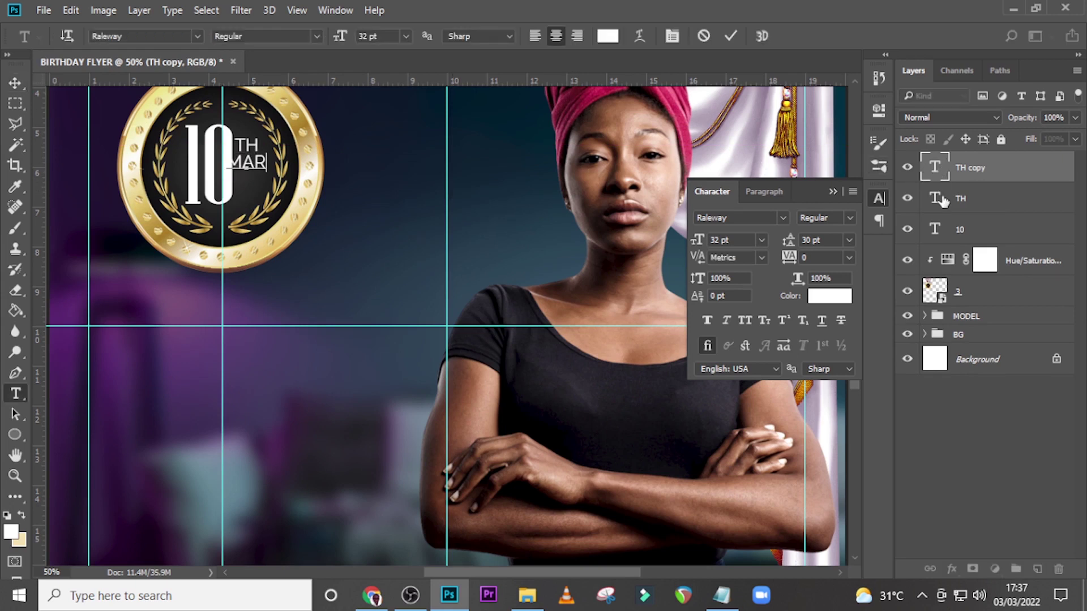
pyautogui.click(945, 172)
pyautogui.press('v')
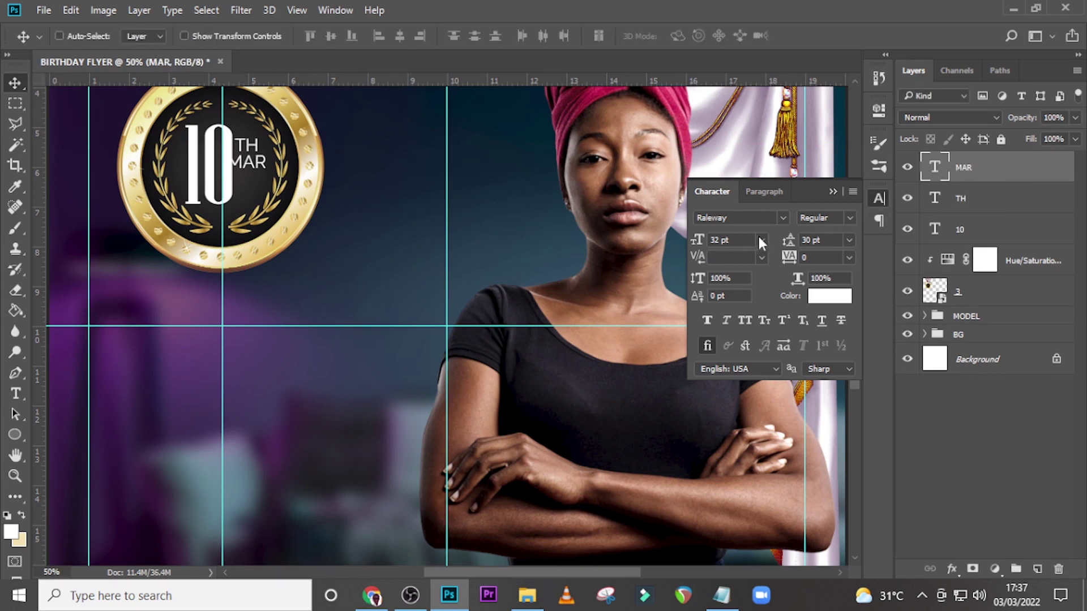
# - Set the "MAR" text to 39 pt and nudge it right and slightly down to line up under "TH"
pyautogui.moveTo(736, 240); pyautogui.dragTo(674, 227)
pyautogui.write('39')
pyautogui.press('Return')
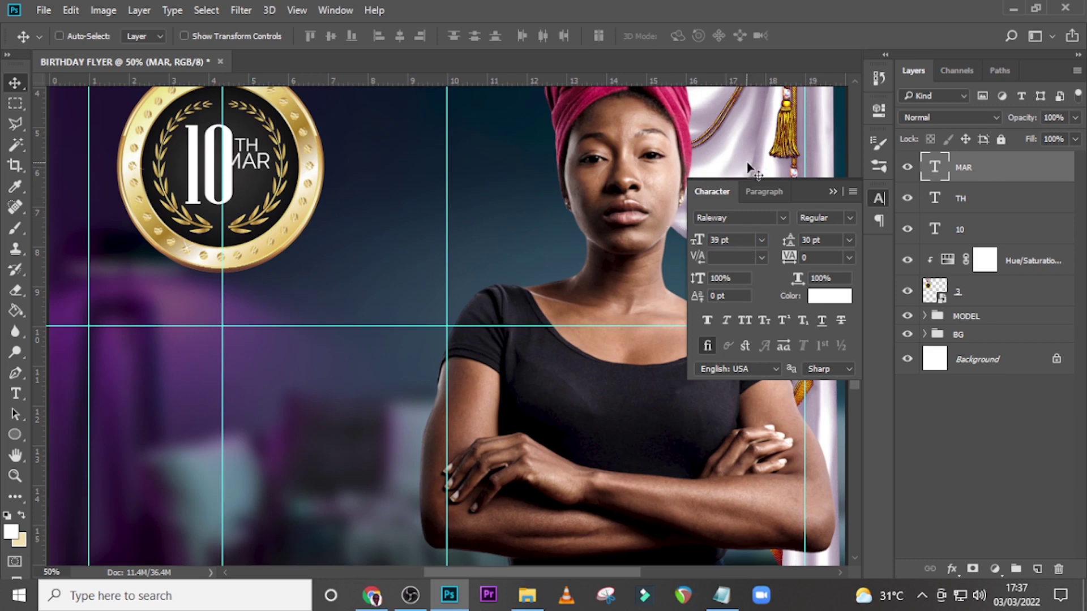
pyautogui.press('Right')
pyautogui.press('Right')
pyautogui.press('Right')
pyautogui.press('Right')
pyautogui.press('Right')
pyautogui.press('Right')
pyautogui.press('Right')
pyautogui.press('Right')
pyautogui.press('Right')
pyautogui.press('Right')
pyautogui.press('Right')
pyautogui.press('Right')
pyautogui.press('Right')
pyautogui.press('Right')
pyautogui.press('Right')
pyautogui.press('Right')
pyautogui.press('Right')
pyautogui.press('Right')
pyautogui.press('Right')
pyautogui.press('Right')
pyautogui.press('Down')
pyautogui.press('Down')
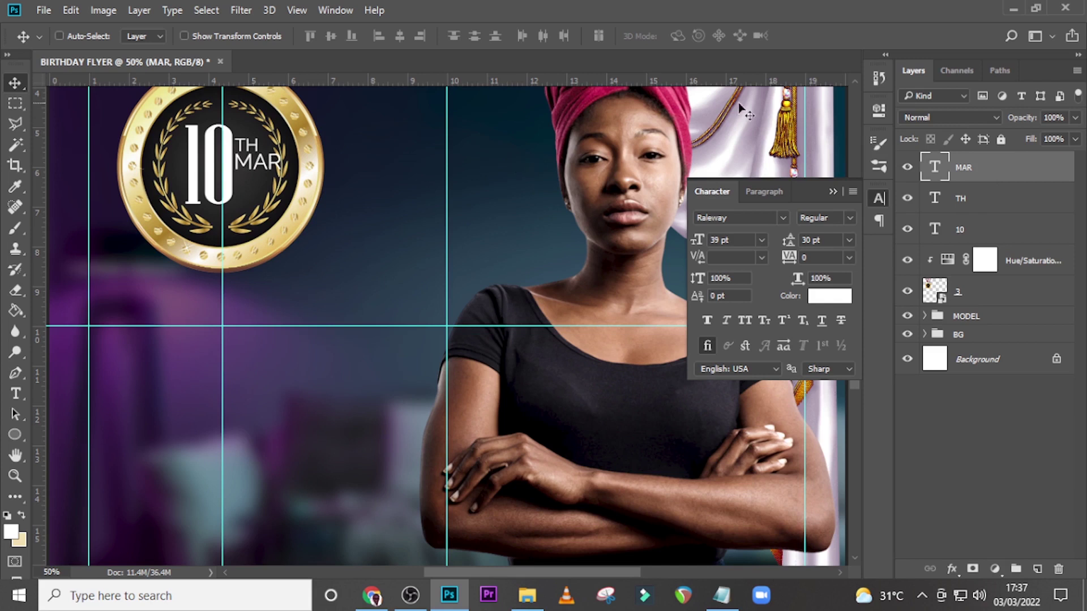
# - Select the "MAR" and "TH" texts together and lower them beside the middle of the "10"
pyautogui.keyDown('shift'); pyautogui.click(998, 201); pyautogui.keyUp('shift')
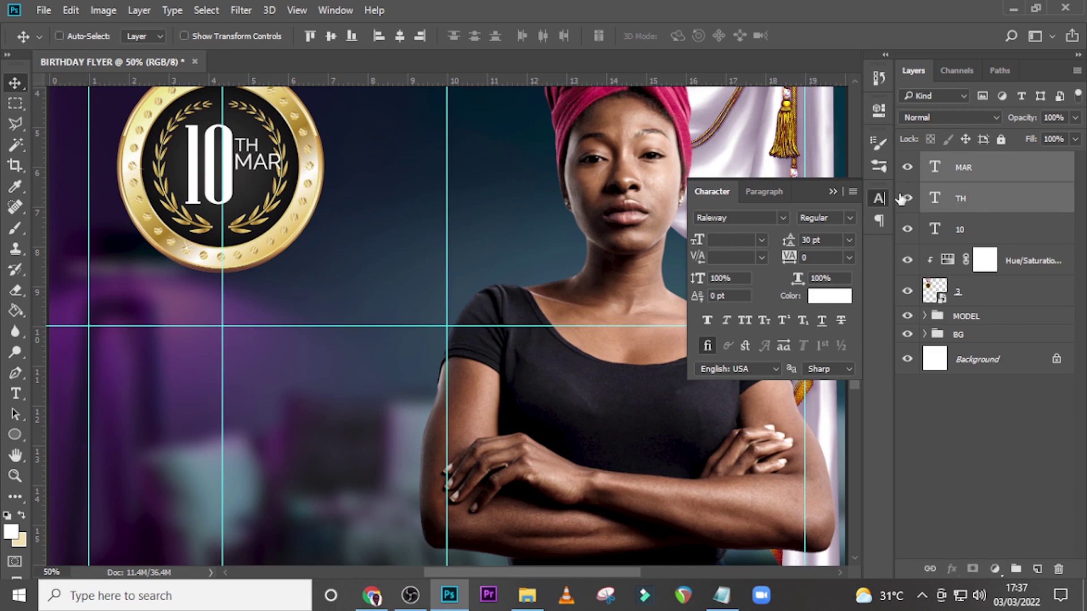
pyautogui.hotkey('shift', 'Down')
pyautogui.hotkey('shift', 'Down')
pyautogui.hotkey('shift', 'Down')
pyautogui.hotkey('shift', 'Down')
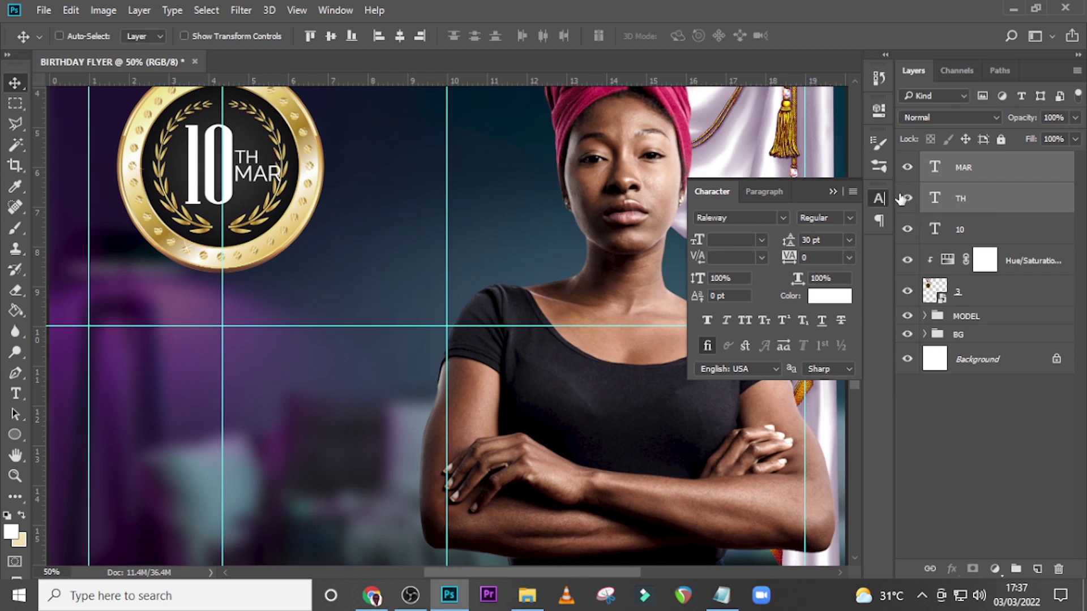
# - Enlarge the medal to about 49.5% wide by 50.9% high and nudge it up and right to centre it around the date text
pyautogui.click(969, 293)
pyautogui.hotkey('ctrl', 't')
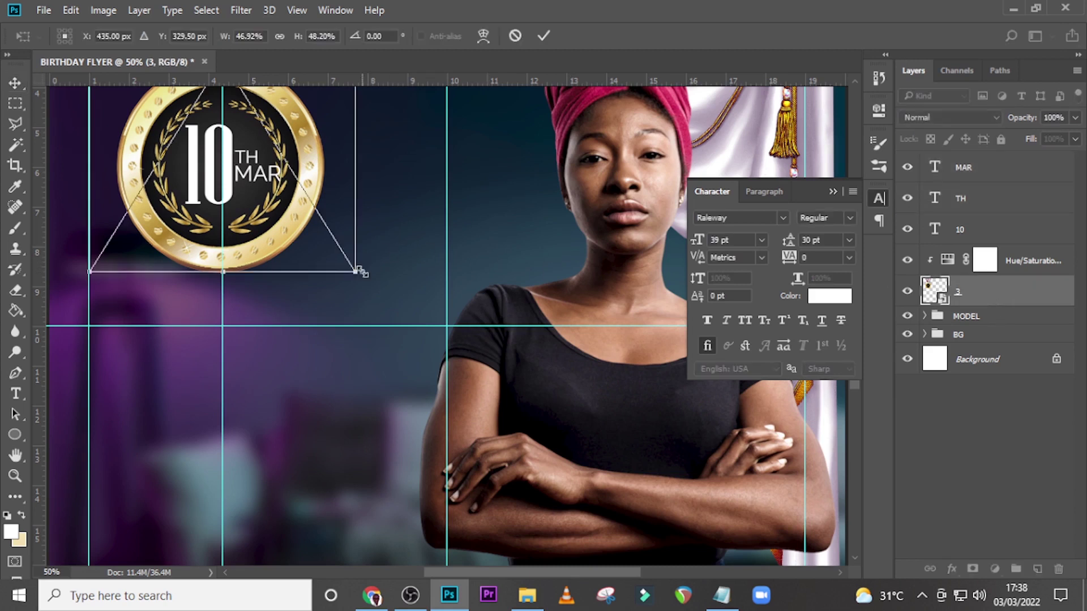
pyautogui.moveTo(358, 270); pyautogui.dragTo(367, 281)
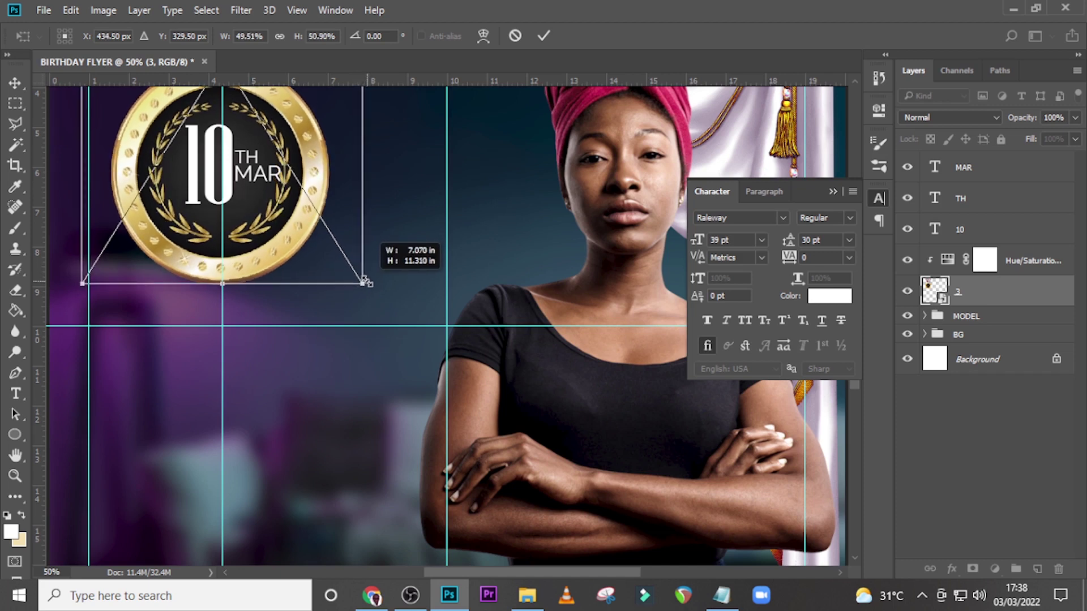
pyautogui.hotkey('shift', 'Up')
pyautogui.hotkey('shift', 'Up')
pyautogui.press('Right')
pyautogui.press('Right')
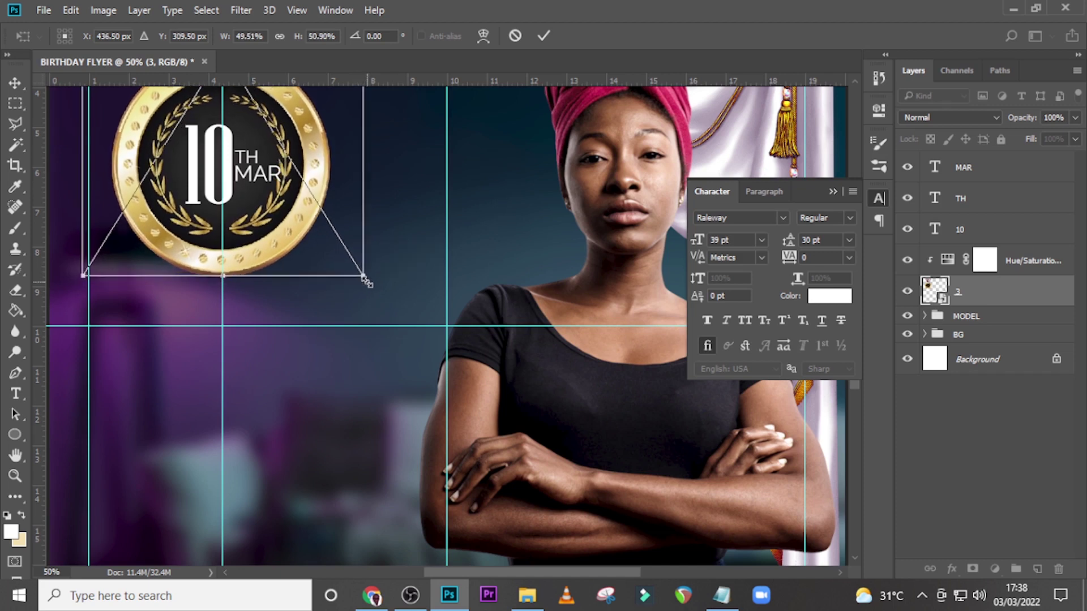
pyautogui.press('Right')
pyautogui.press('Right')
pyautogui.press('Right')
pyautogui.press('Right')
pyautogui.press('Right')
pyautogui.press('Right')
pyautogui.press('Right')
pyautogui.press('Right')
pyautogui.press('Right')
pyautogui.press('Right')
pyautogui.press('Right')
pyautogui.press('Right')
pyautogui.press('Right')
pyautogui.press('Right')
pyautogui.press('Right')
pyautogui.press('Right')
pyautogui.press('Down')
pyautogui.press('Down')
pyautogui.press('Return')
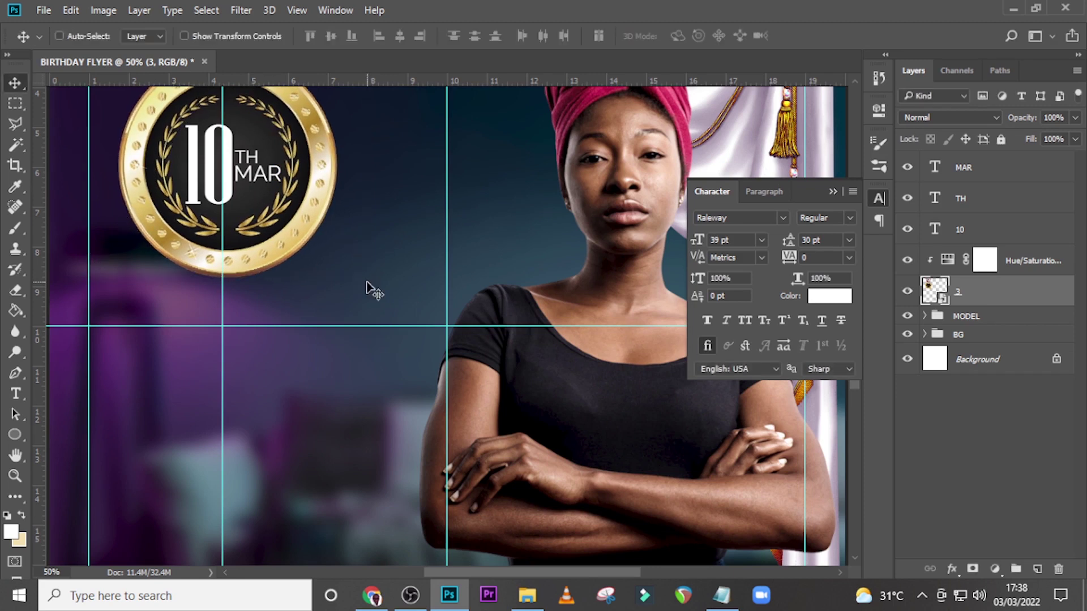
# - Hide the guides and group the three date texts with the medal and its Hue/Saturation adjustment
pyautogui.hotkey('ctrl', ';')
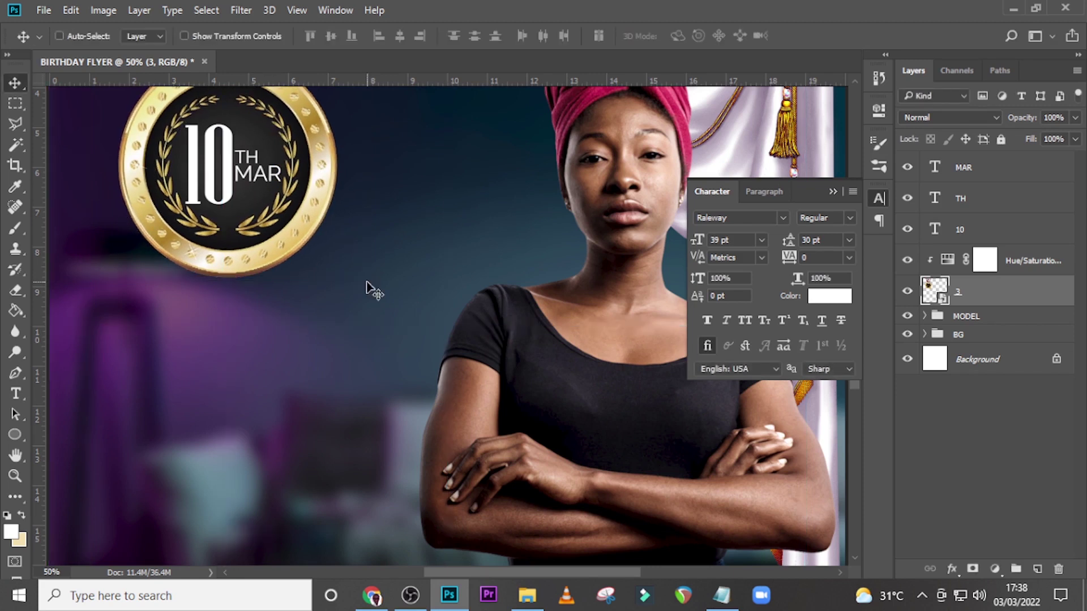
pyautogui.hotkey('ctrl', '0')
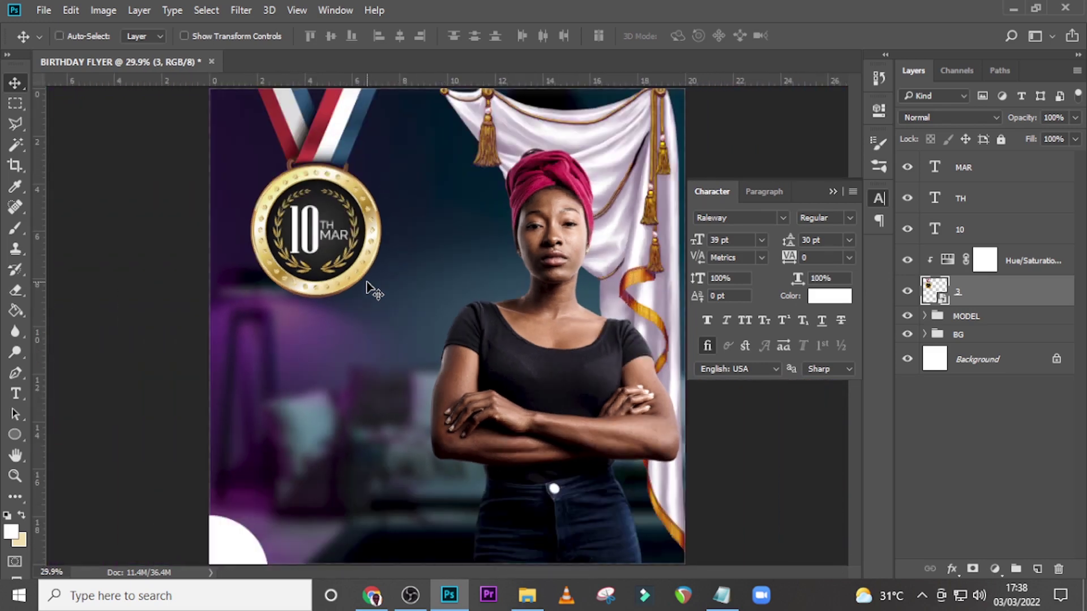
pyautogui.keyDown('ctrl'); pyautogui.click(971, 169); pyautogui.keyUp('ctrl')
pyautogui.keyDown('ctrl'); pyautogui.click(972, 199); pyautogui.keyUp('ctrl')
pyautogui.keyDown('ctrl'); pyautogui.click(974, 229); pyautogui.keyUp('ctrl')
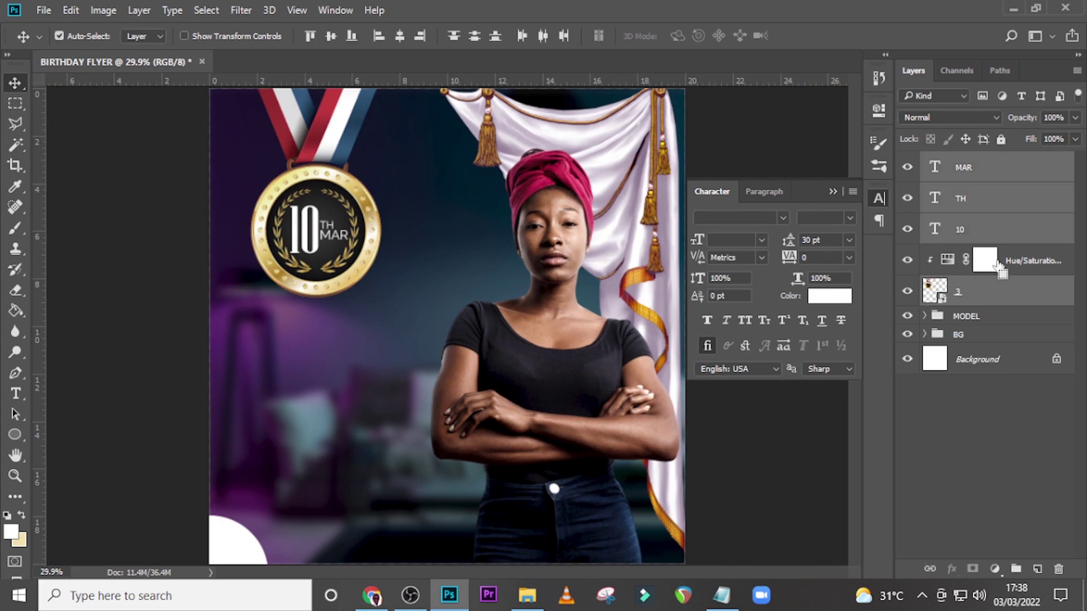
pyautogui.keyDown('shift'); pyautogui.click(1015, 292); pyautogui.keyUp('shift')
pyautogui.hotkey('ctrl', 'g')
# - Rename the medal group as AWARD and show the guides again
pyautogui.doubleClick(967, 161)
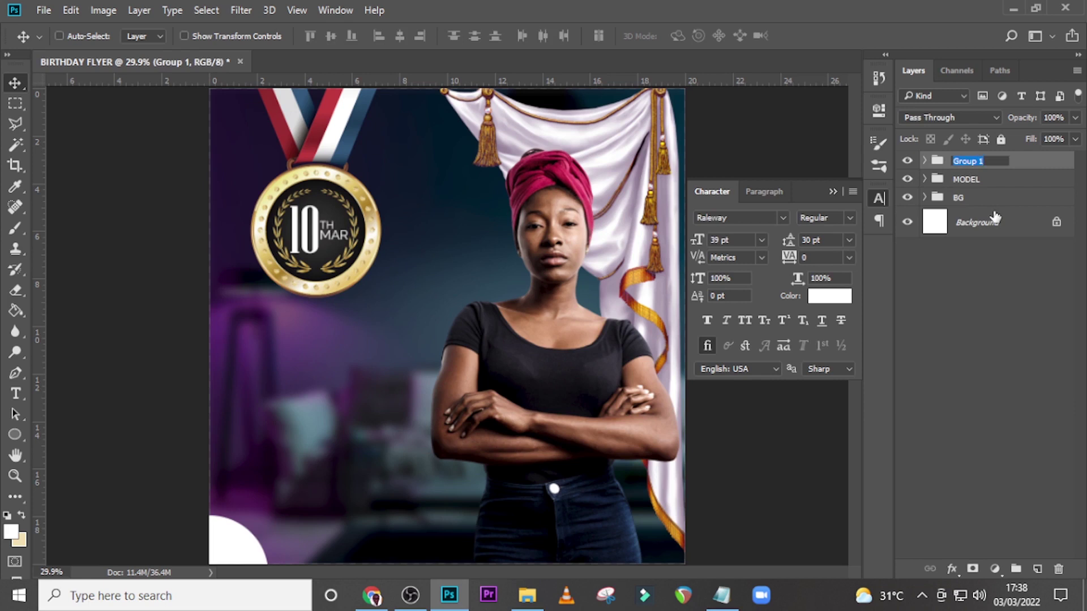
pyautogui.write('AWA')
pyautogui.write('RD')
pyautogui.press('Return')
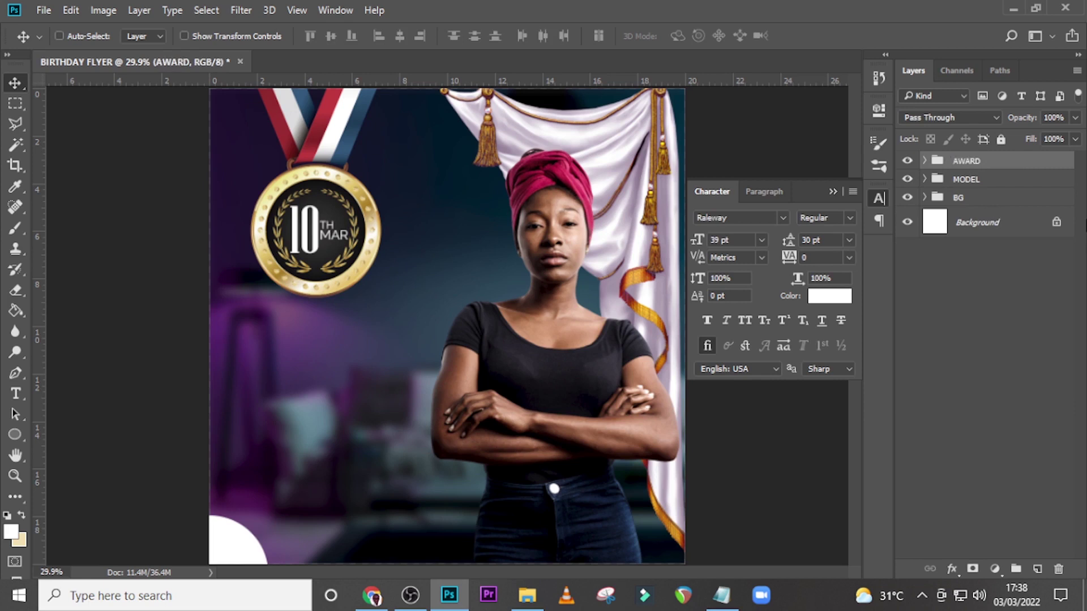
pyautogui.hotkey('ctrl', '-')
pyautogui.hotkey('ctrl', ';')
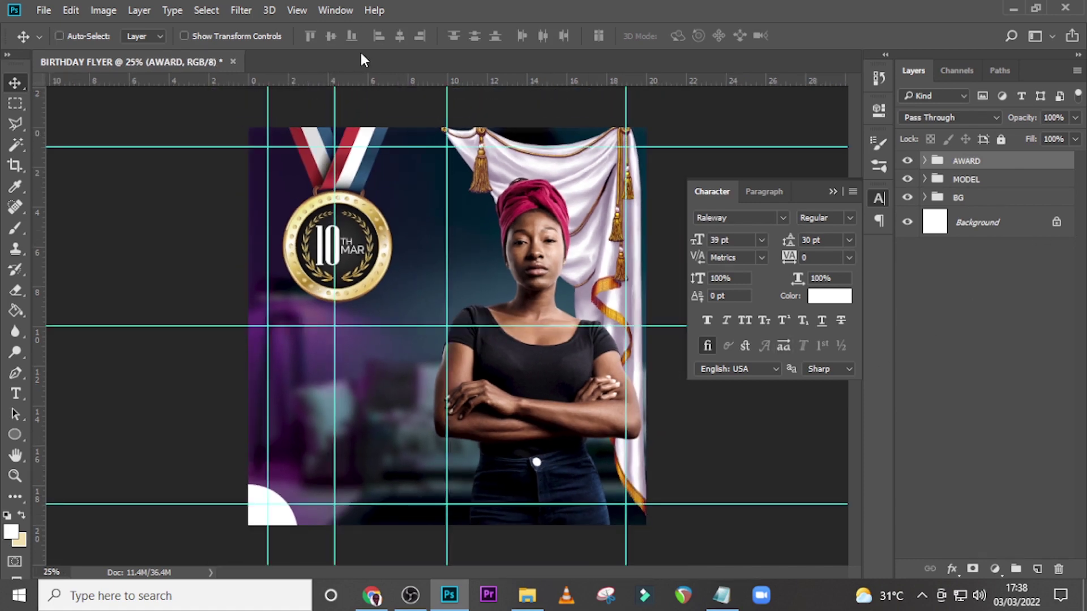
# - Add a point text below the medal reading "Happy", copied from the 95.txt notes in Notepad
pyautogui.hotkey('ctrl', '+')
pyautogui.press('t')
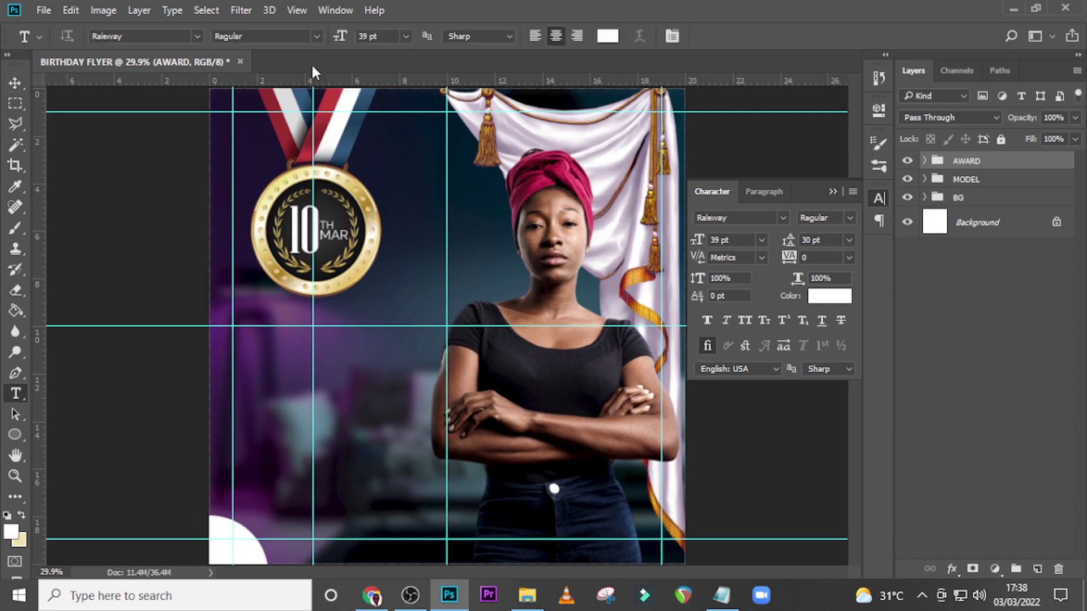
pyautogui.click(285, 373)
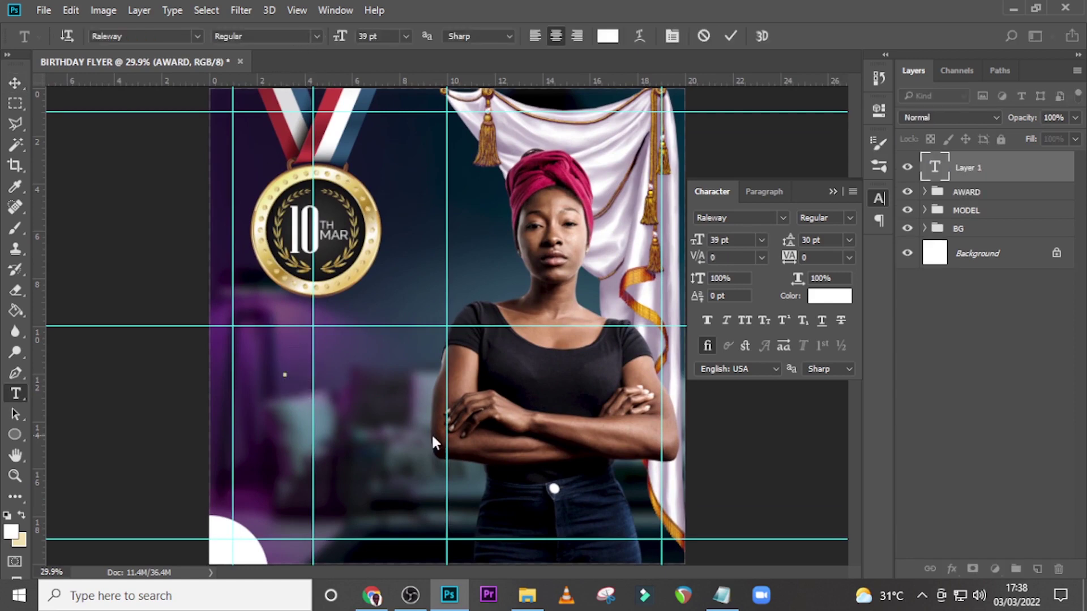
pyautogui.click(721, 595)
pyautogui.moveTo(638, 274); pyautogui.dragTo(565, 273)
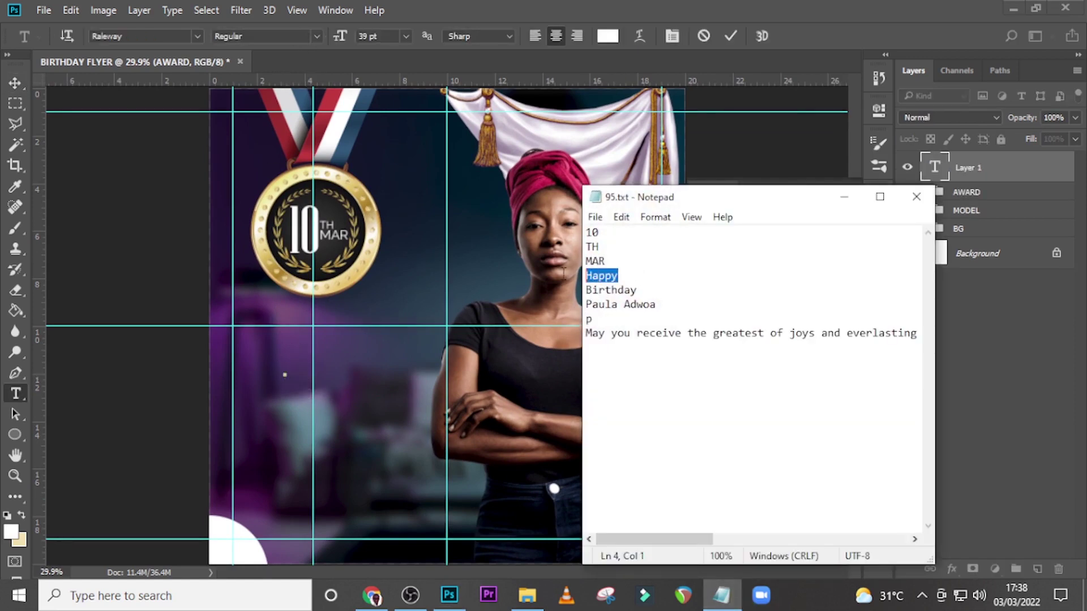
pyautogui.hotkey('ctrl', 'c')
pyautogui.hotkey('alt', 'Tab')
pyautogui.hotkey('ctrl', 'v')
pyautogui.click(978, 181)
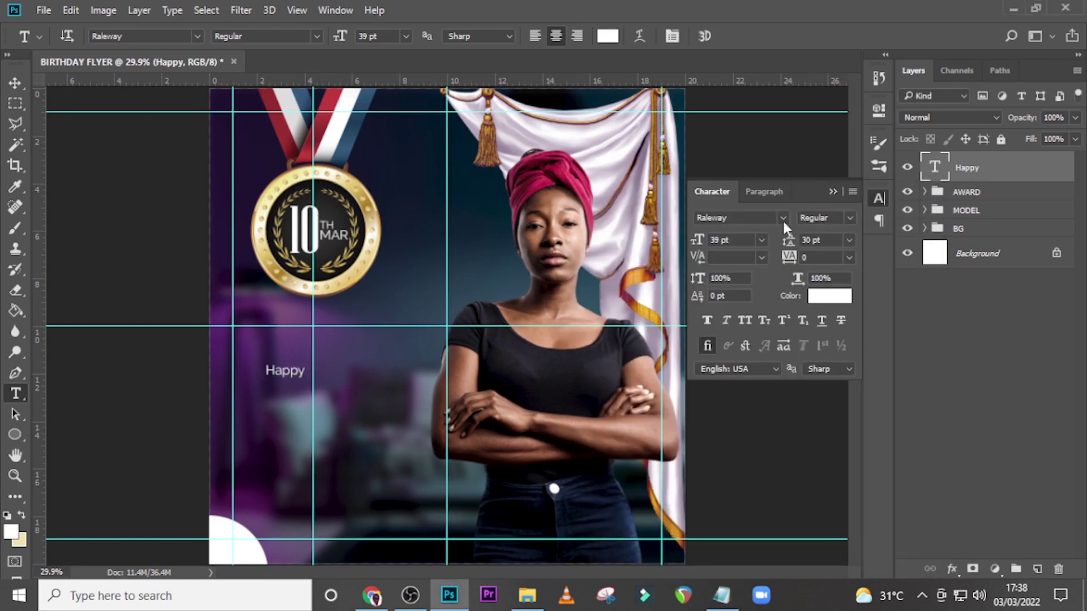
# - Format the "Happy" text in Oraqle Script at 174 pt with tracking 20 and faux italic
pyautogui.click(782, 218)
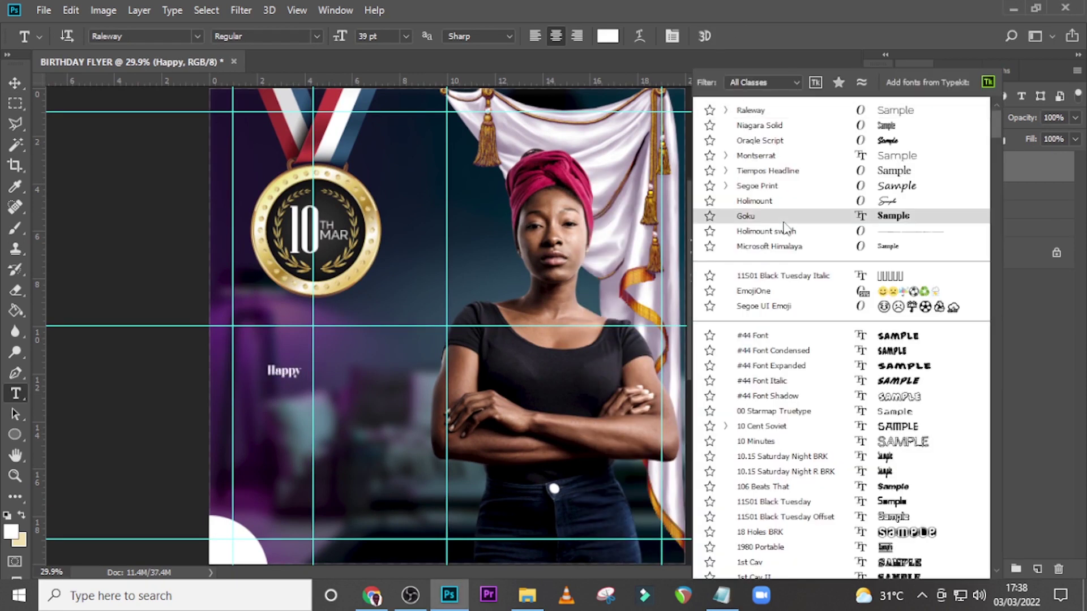
pyautogui.click(763, 141)
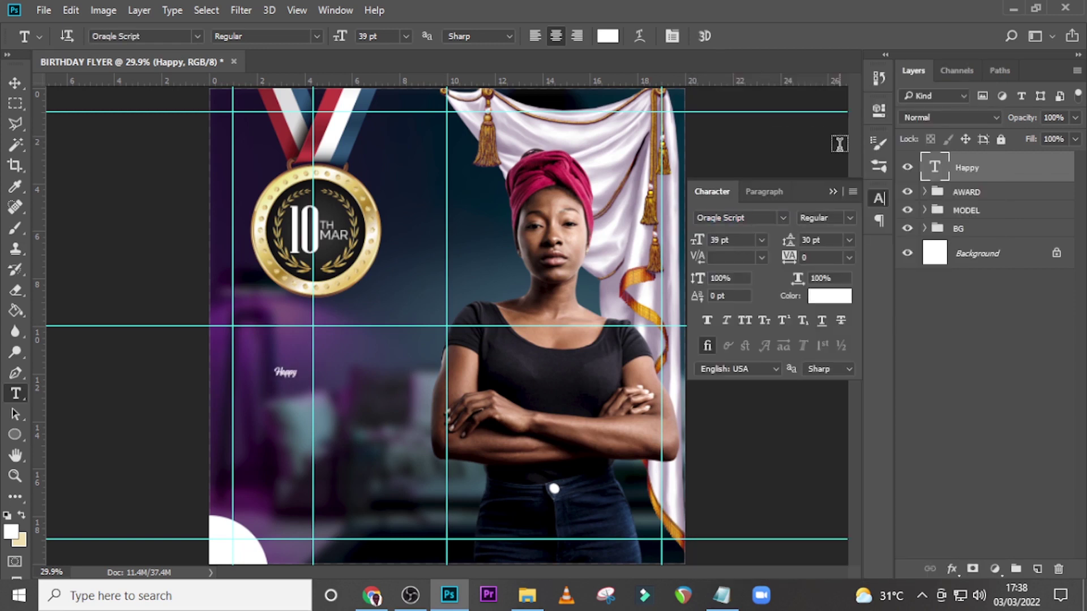
pyautogui.click(742, 240)
pyautogui.write('174')
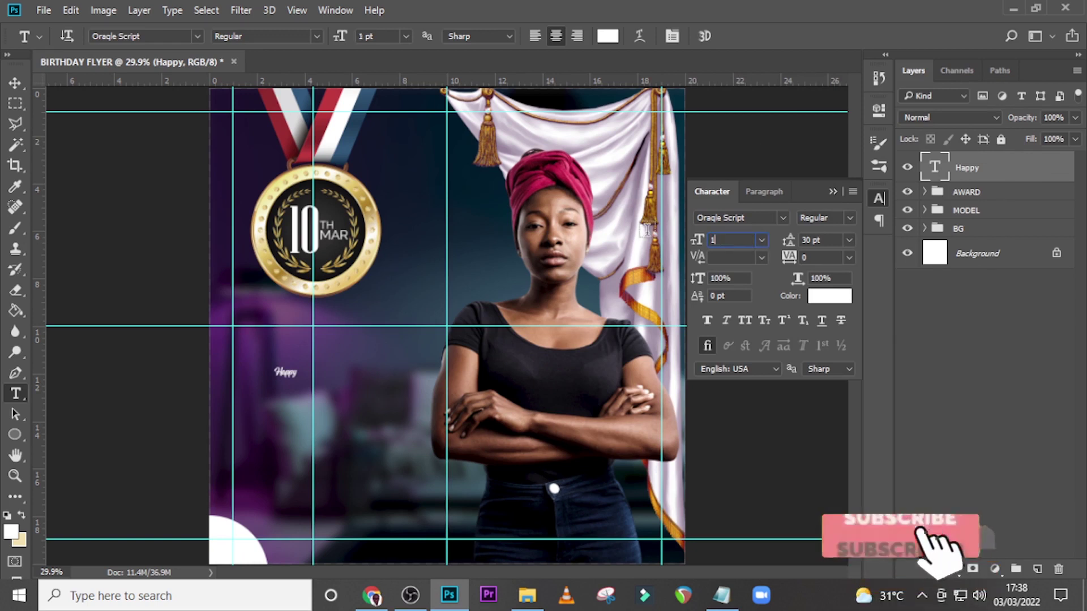
pyautogui.press('Return')
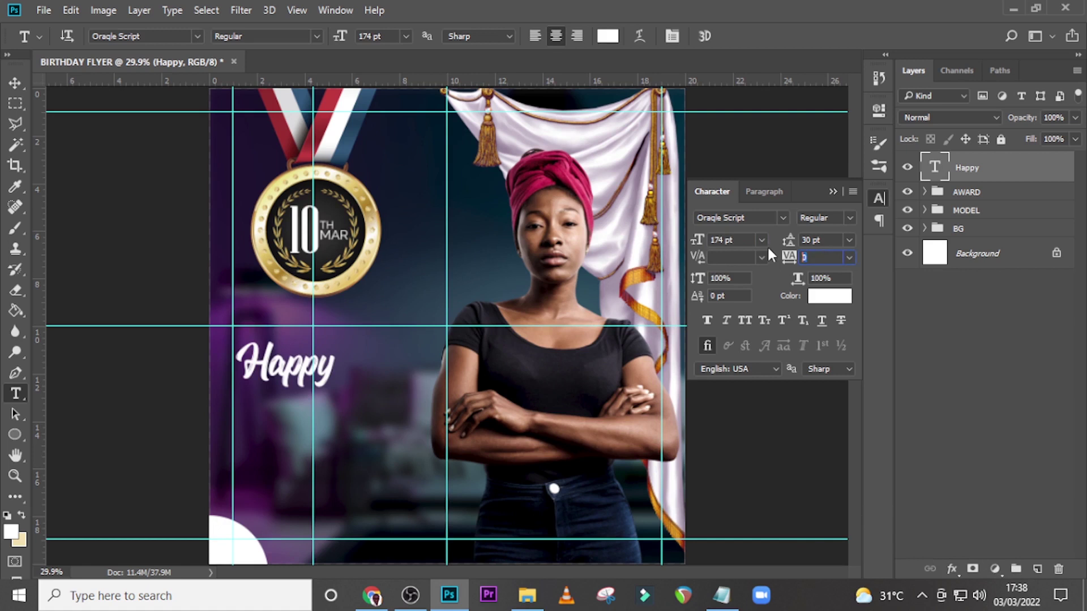
pyautogui.write('20')
pyautogui.press('Return')
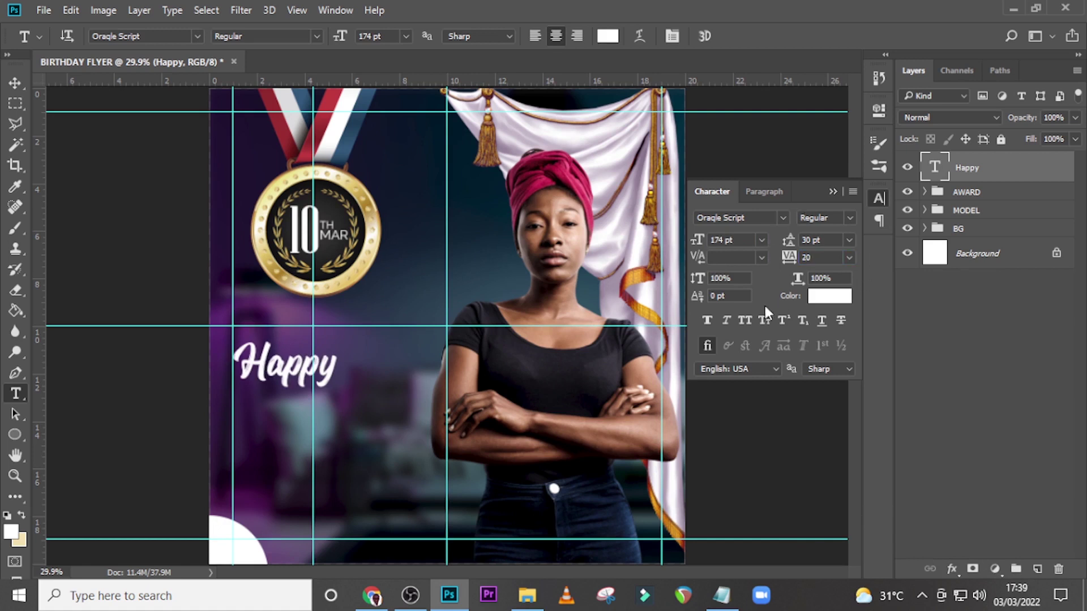
pyautogui.click(726, 320)
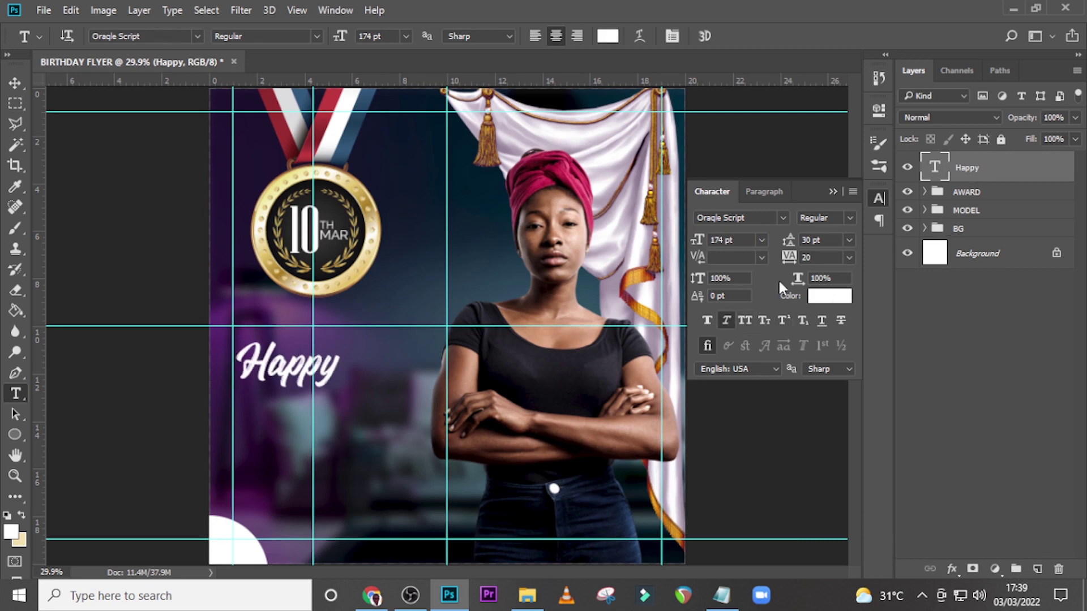
# - Move the "Happy" text right to centre it on the vertical guide beneath the medal, at about X 435 px
pyautogui.hotkey('ctrl', 't')
pyautogui.moveTo(310, 363); pyautogui.dragTo(334, 364)
pyautogui.press('Return')
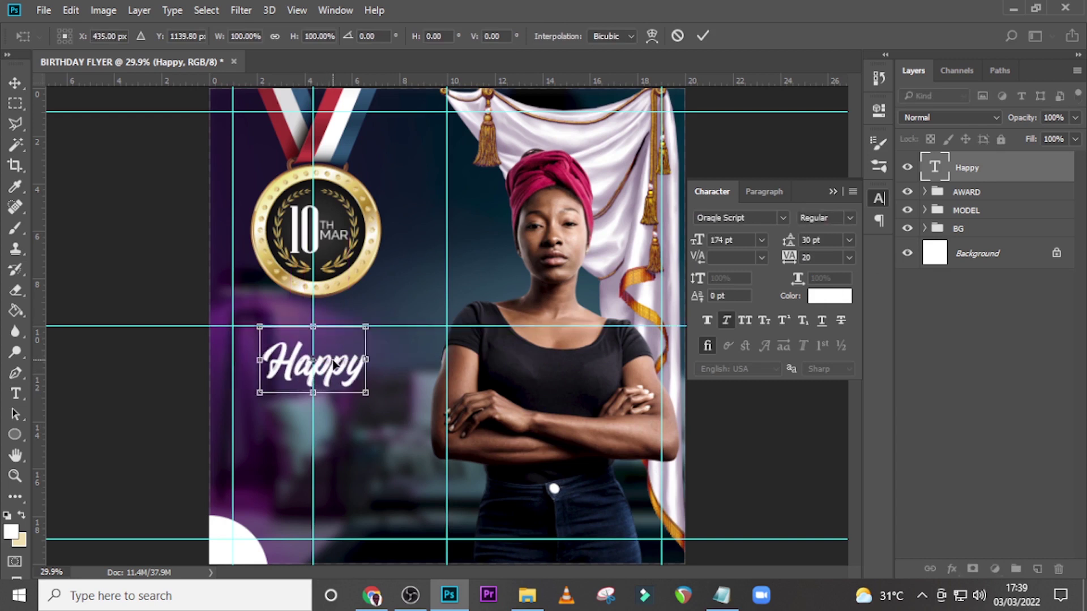
# - Duplicate the "Happy" text just below itself and replace the copy's wording with "Birthday" from the Notepad notes
pyautogui.hotkey('ctrl', 'j')
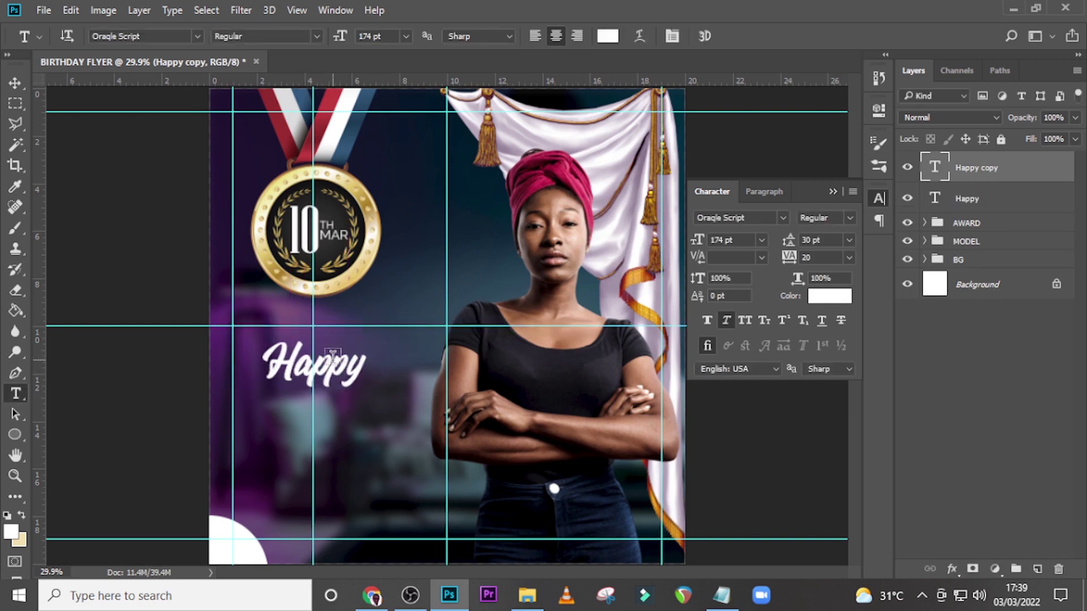
pyautogui.press('v')
pyautogui.moveTo(353, 368); pyautogui.dragTo(349, 394)
pyautogui.click(722, 596)
pyautogui.moveTo(661, 289); pyautogui.dragTo(502, 286)
pyautogui.click(922, 168)
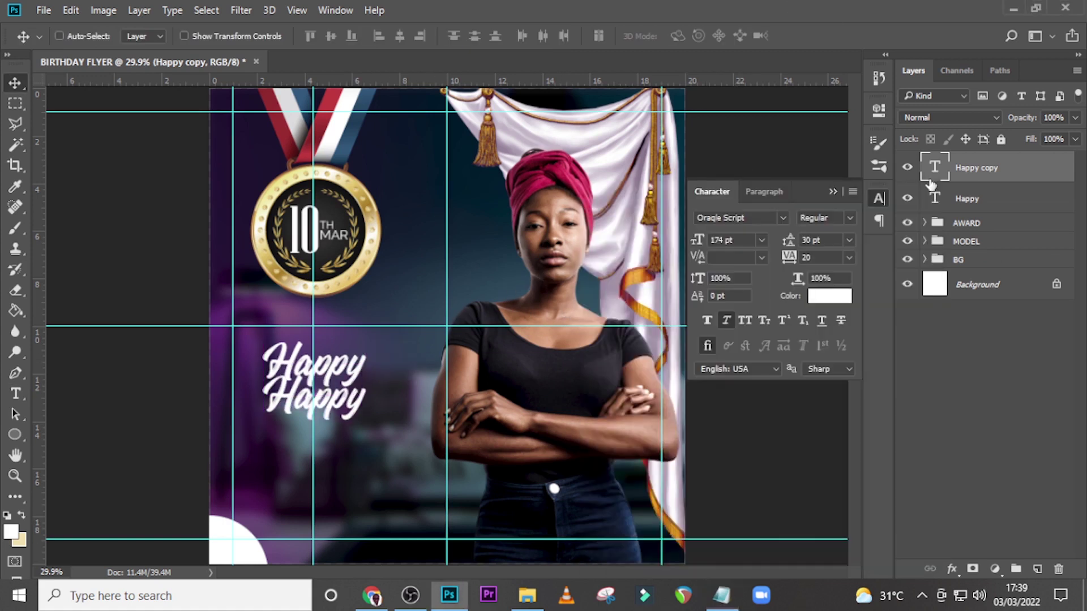
pyautogui.doubleClick(935, 166)
pyautogui.hotkey('ctrl', 'v')
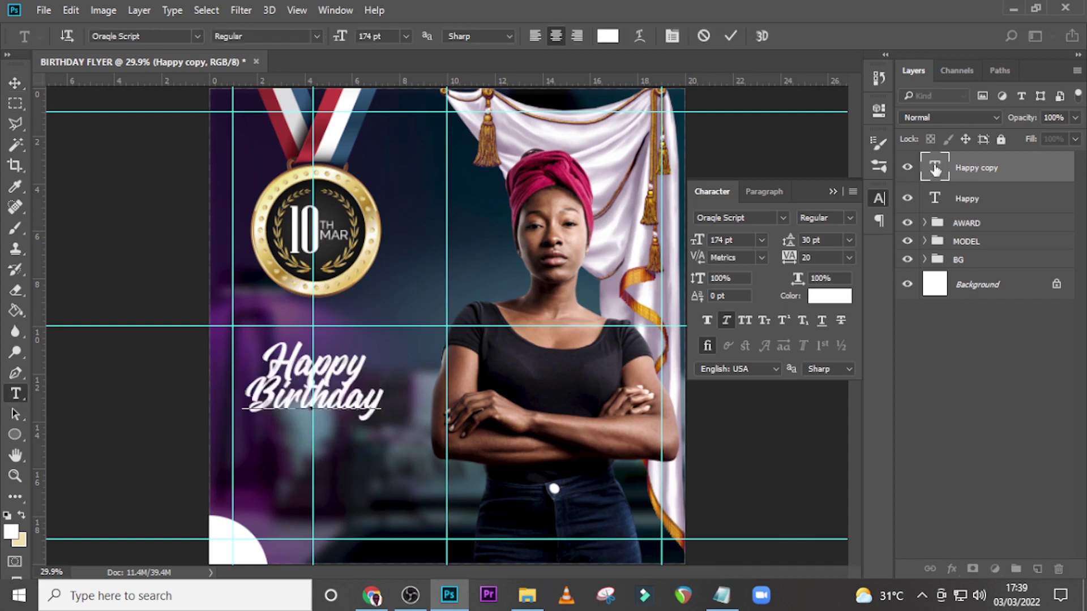
pyautogui.hotkey('ctrl', 'Return')
# - Nudge the "Birthday" text down and slightly right to space and centre it under "Happy"
pyautogui.press('v')
pyautogui.hotkey('shift', 'Down')
pyautogui.hotkey('shift', 'Down')
pyautogui.hotkey('shift', 'Down')
pyautogui.hotkey('shift', 'Down')
pyautogui.hotkey('shift', 'Down')
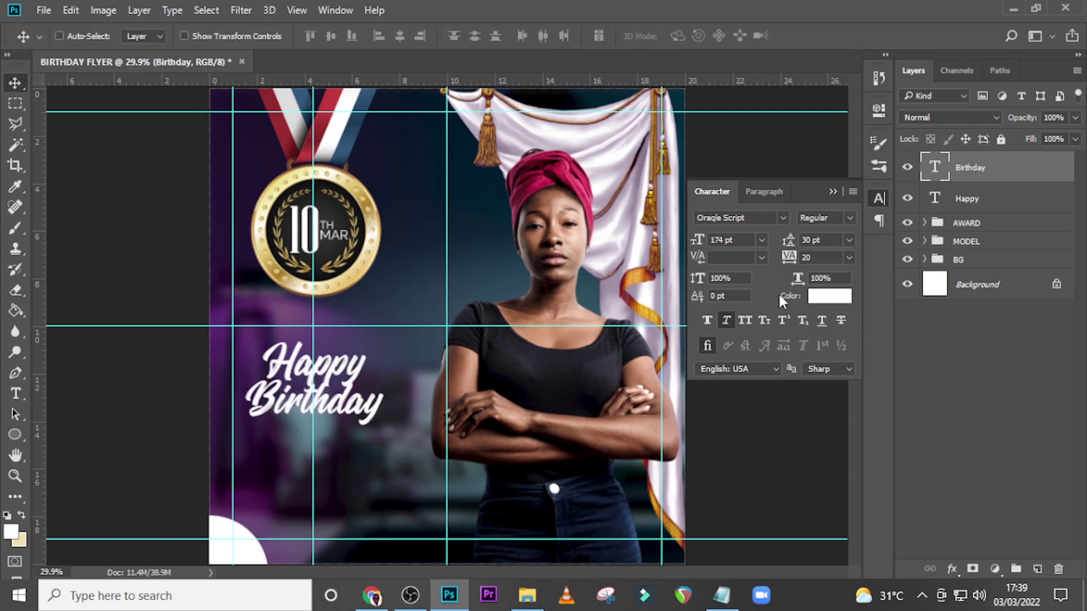
pyautogui.hotkey('shift', 'Right')
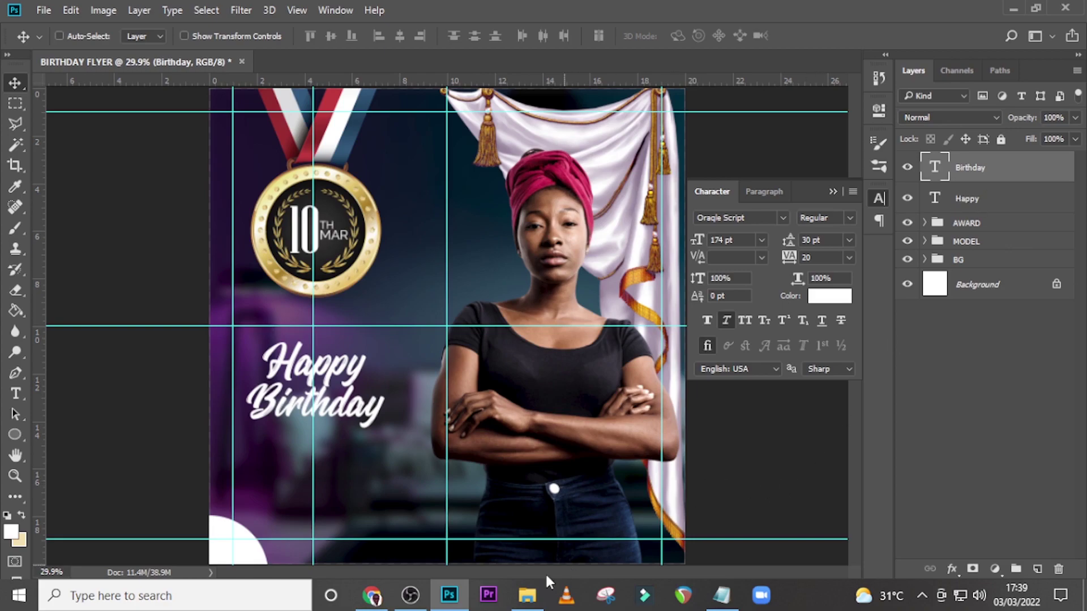
# - Place the confetti image 4 from File Explorer, scaled down and positioned around the "Happy Birthday" text
pyautogui.click(527, 595)
pyautogui.moveTo(501, 241); pyautogui.dragTo(431, 315)
pyautogui.moveTo(661, 195); pyautogui.dragTo(376, 247)
pyautogui.moveTo(414, 413); pyautogui.dragTo(433, 345)
pyautogui.moveTo(324, 405); pyautogui.dragTo(330, 380)
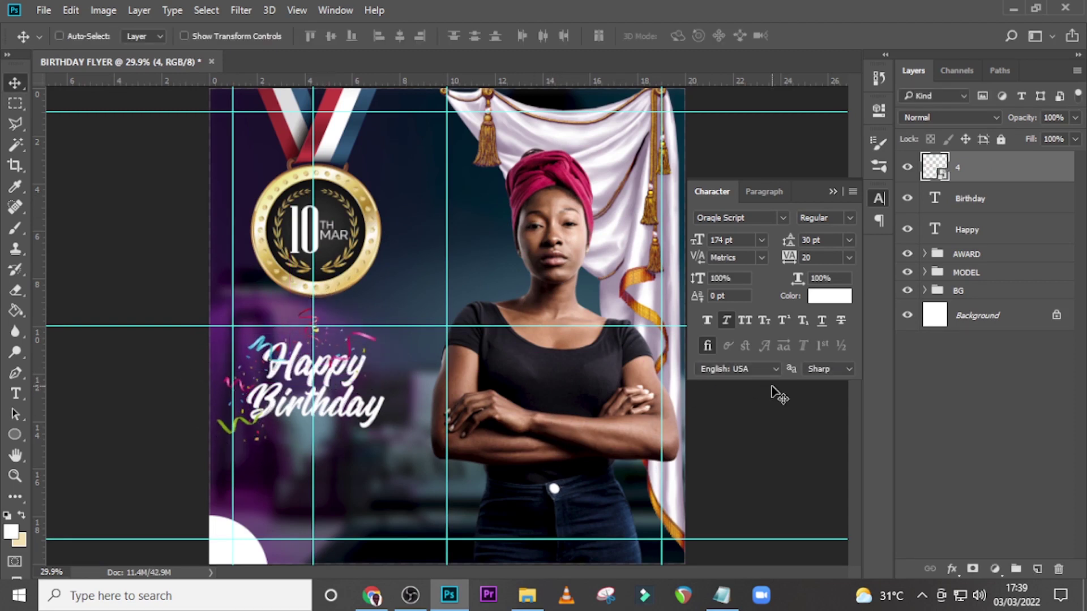
# - Group the confetti layer with the "Birthday" and "Happy" texts and name the group HAPPY BDAY
pyautogui.keyDown('ctrl'); pyautogui.click(973, 204); pyautogui.keyUp('ctrl')
pyautogui.keyDown('ctrl'); pyautogui.click(967, 236); pyautogui.keyUp('ctrl')
pyautogui.hotkey('ctrl', 'g')
pyautogui.doubleClick(965, 162)
pyautogui.write('HAPP')
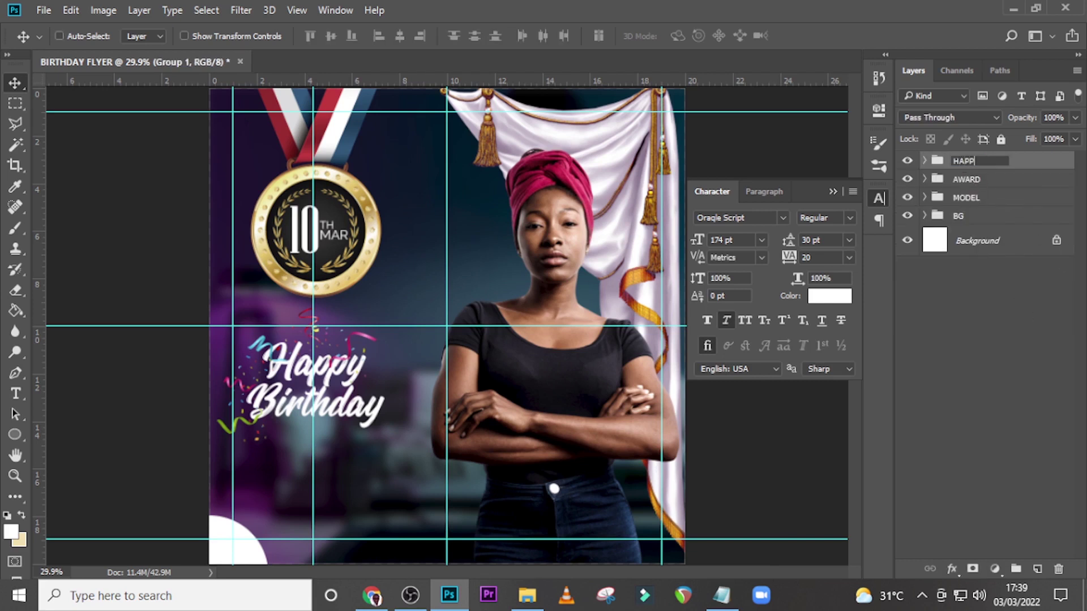
pyautogui.write('Y BDAY')
pyautogui.press('Return')
# - Raise the HAPPY BDAY group so that it sits closer beneath the medal
pyautogui.press('t')
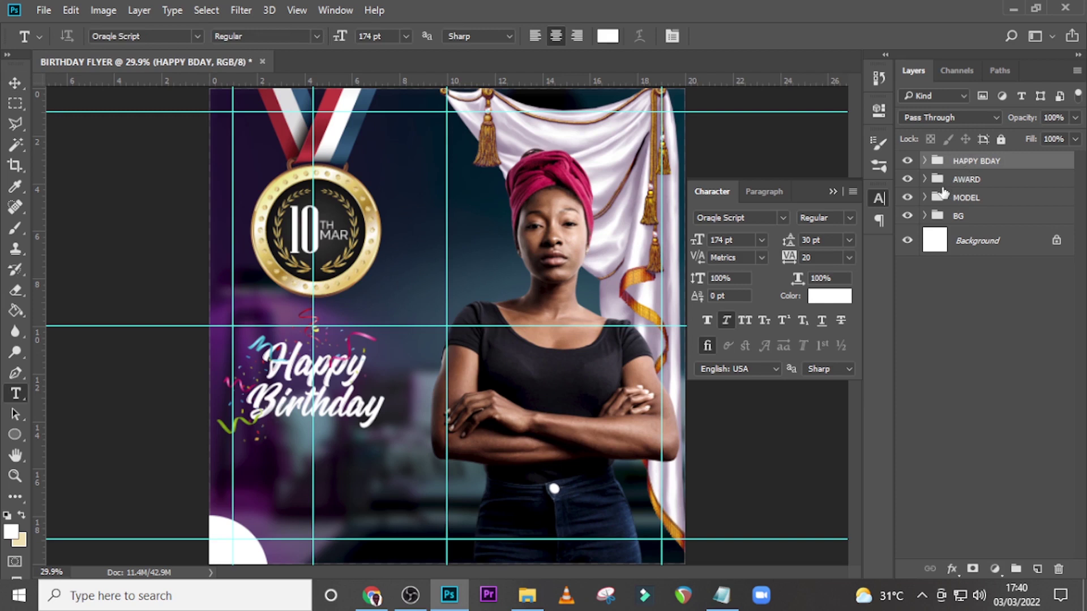
pyautogui.press('v')
pyautogui.hotkey('shift', 'Up')
pyautogui.hotkey('shift', 'Up')
pyautogui.hotkey('shift', 'Up')
pyautogui.hotkey('shift', 'Up')
pyautogui.hotkey('shift', 'Up')
pyautogui.hotkey('shift', 'Up')
pyautogui.hotkey('shift', 'Up')
pyautogui.hotkey('shift', 'Up')
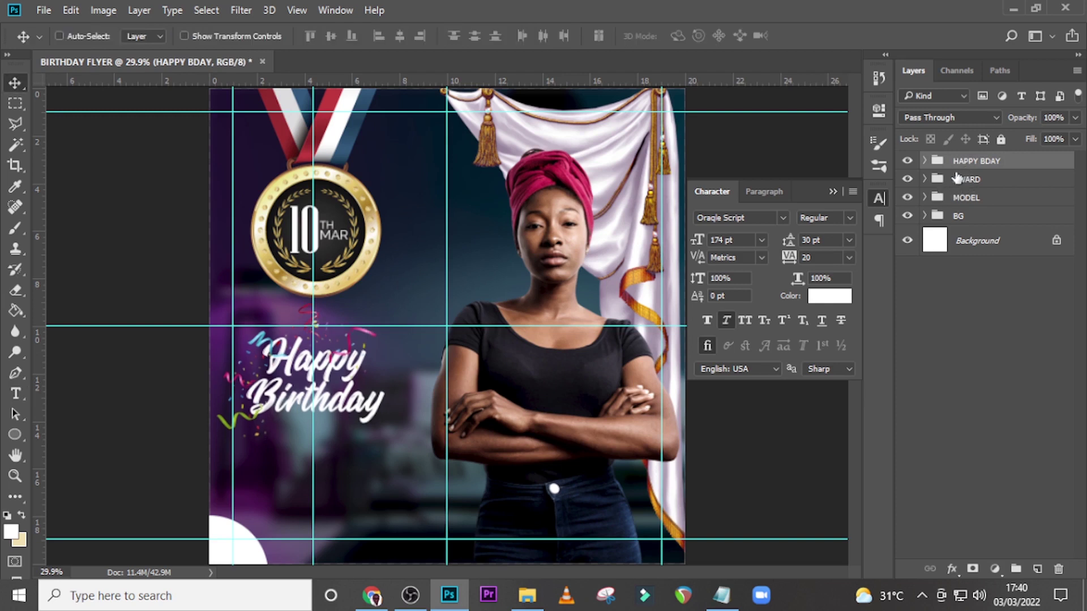
pyautogui.hotkey('shift', 'Up')
pyautogui.hotkey('shift', 'Up')
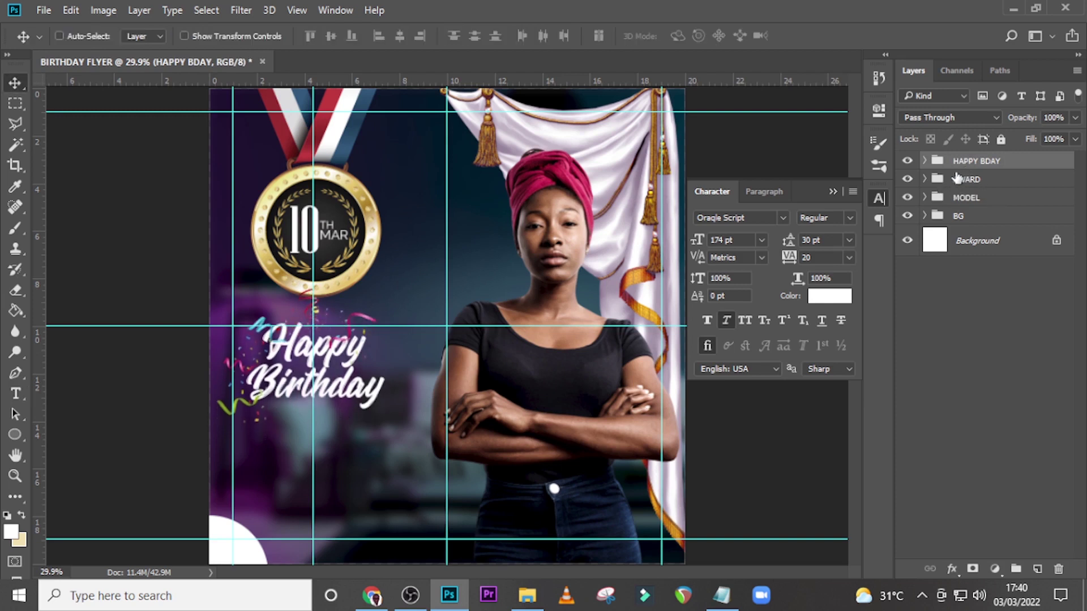
# - Add the celebrant's name from the Notepad notes as a text below "Birthday" and move it right onto the canvas
pyautogui.press('t')
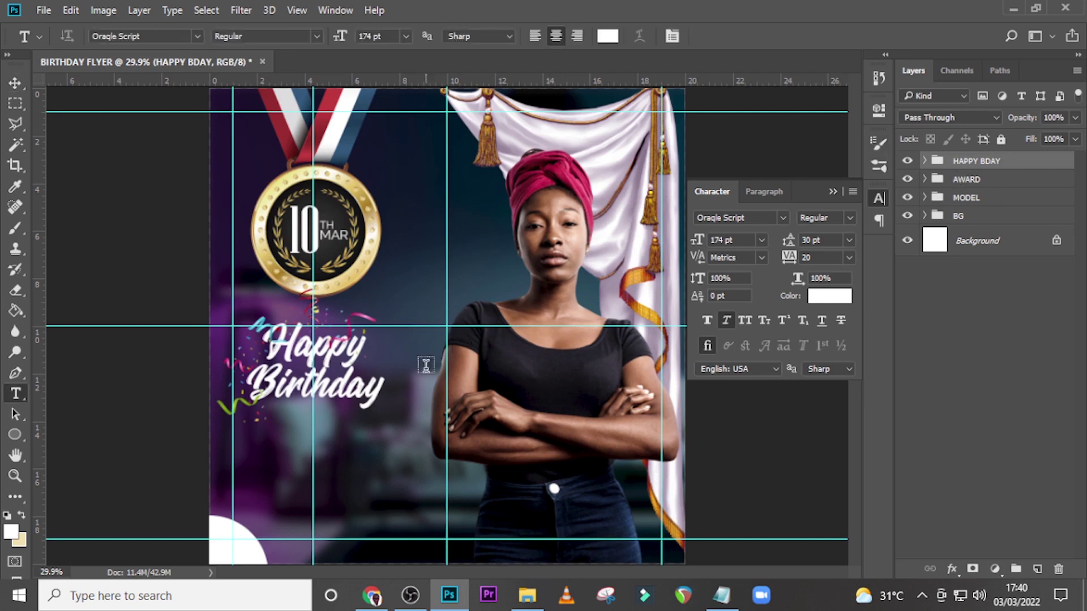
pyautogui.click(273, 442)
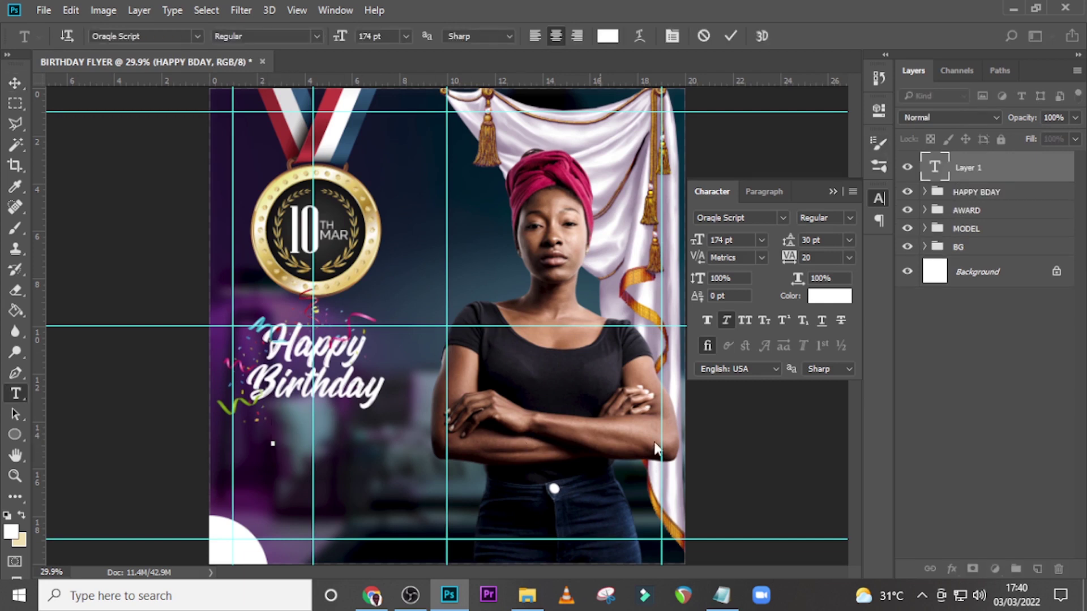
pyautogui.click(721, 595)
pyautogui.moveTo(664, 304); pyautogui.dragTo(565, 304)
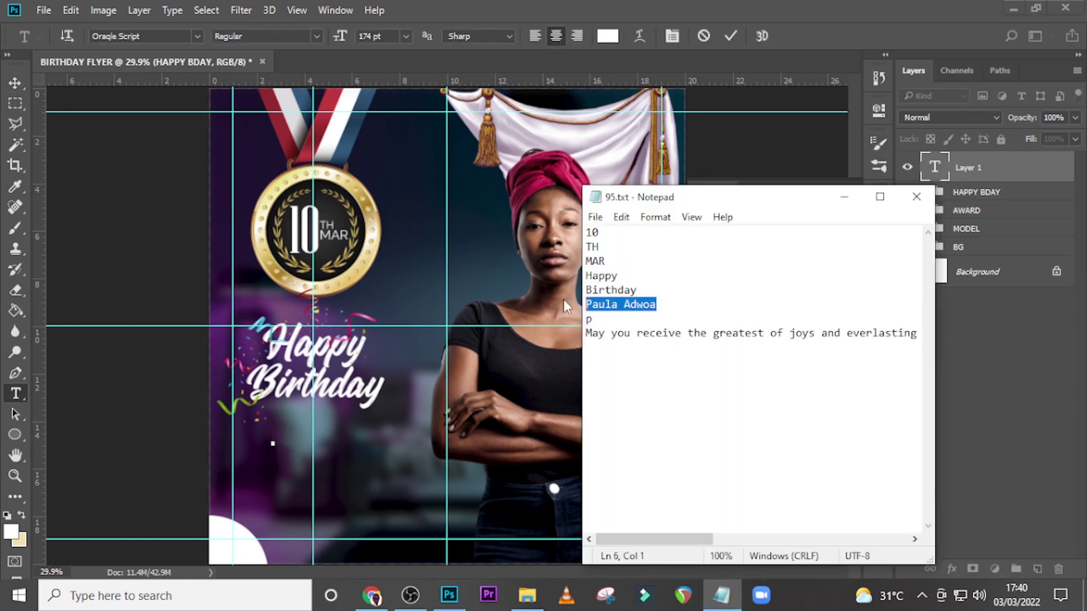
pyautogui.click(705, 8)
pyautogui.hotkey('ctrl', 'v')
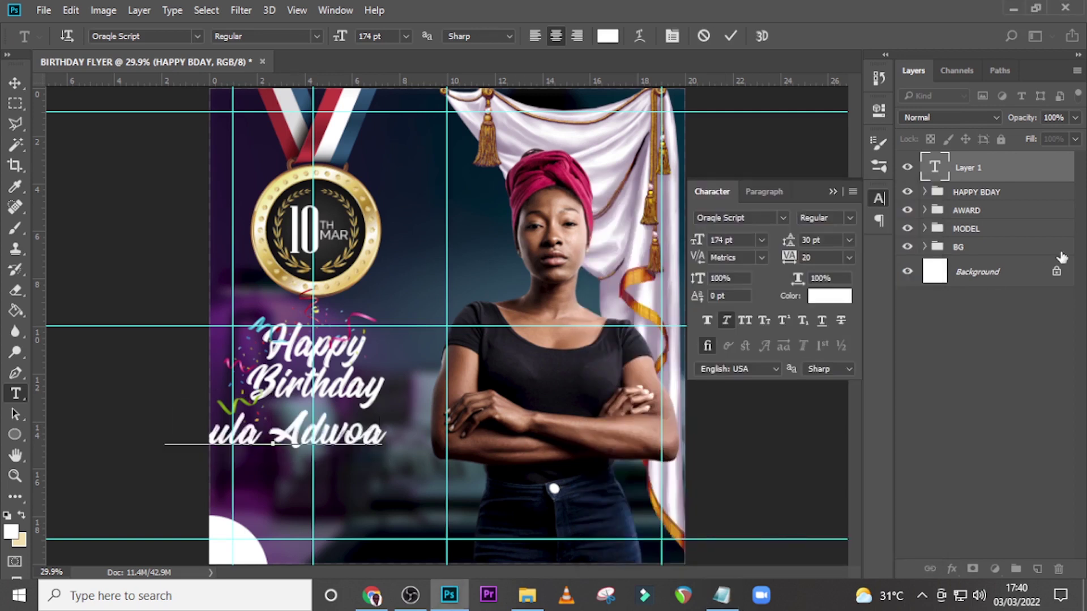
pyautogui.hotkey('ctrl', 'Return')
pyautogui.press('v')
pyautogui.moveTo(333, 426); pyautogui.dragTo(401, 425)
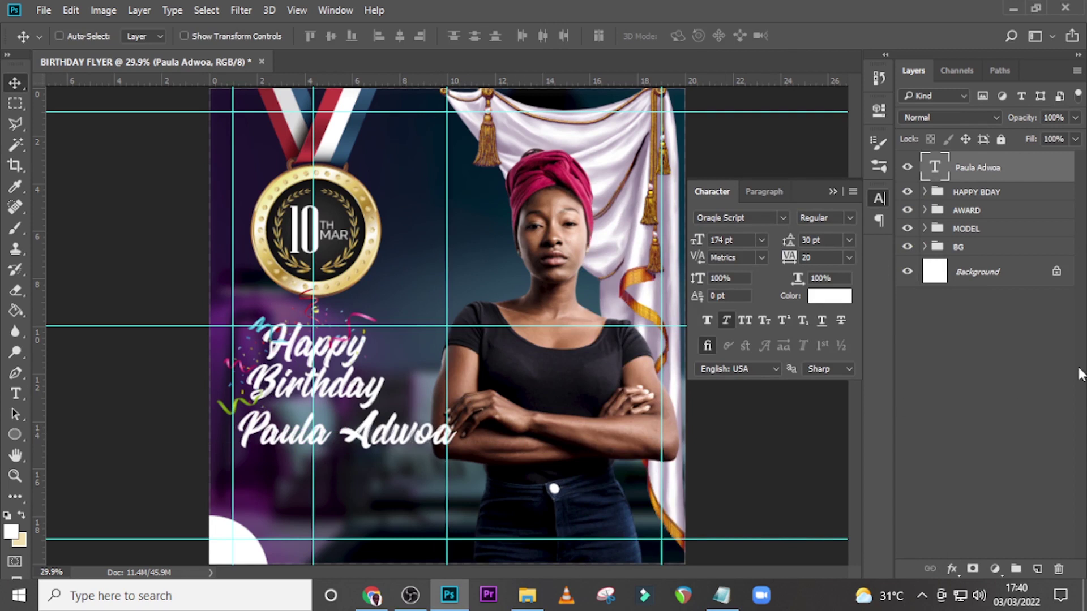
# - Format the celebrant's name in Niagara Solid at 161 pt with tracking 0 and faux italic switched off
pyautogui.click(786, 214)
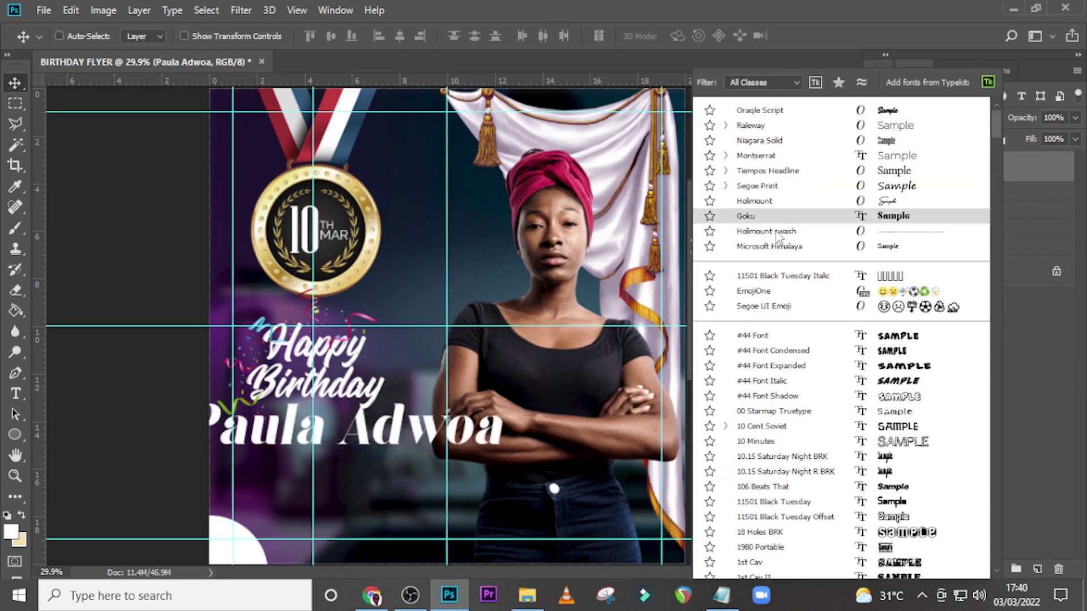
pyautogui.click(758, 142)
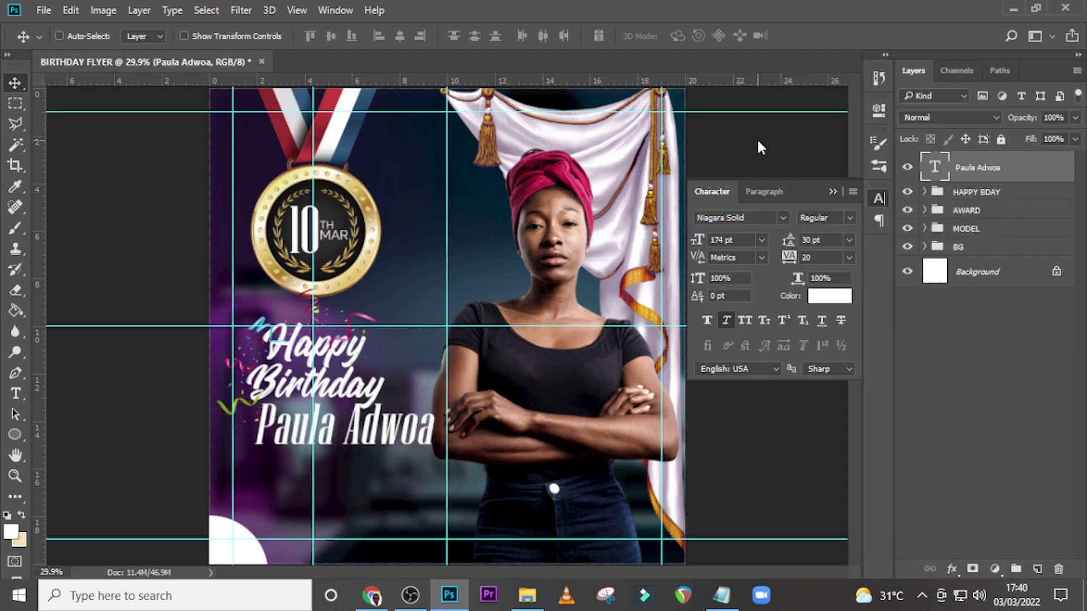
pyautogui.click(728, 321)
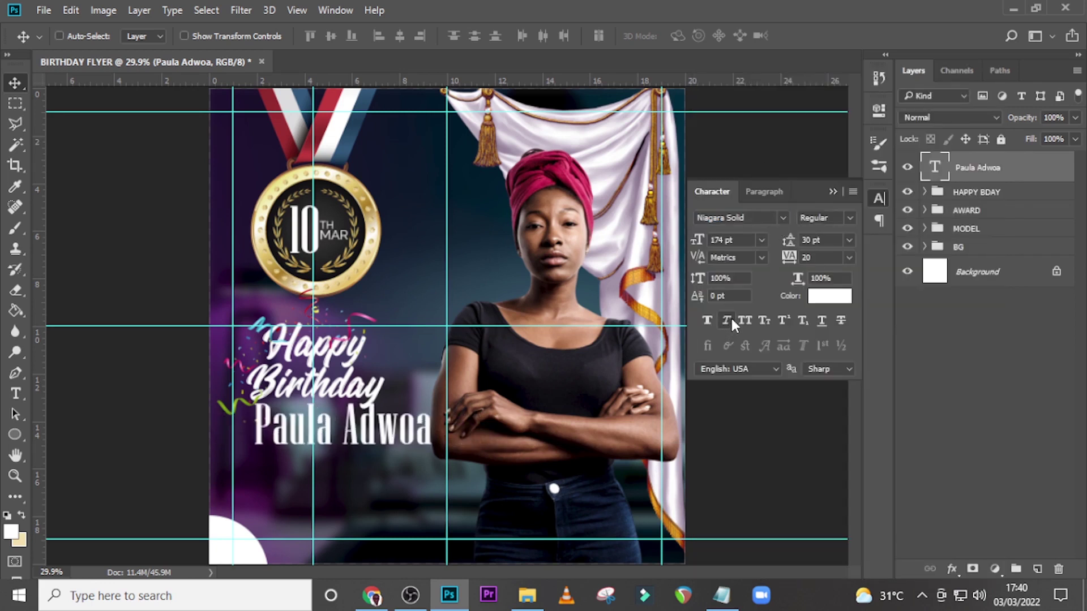
pyautogui.click(735, 238)
pyautogui.write('161')
pyautogui.press('Return')
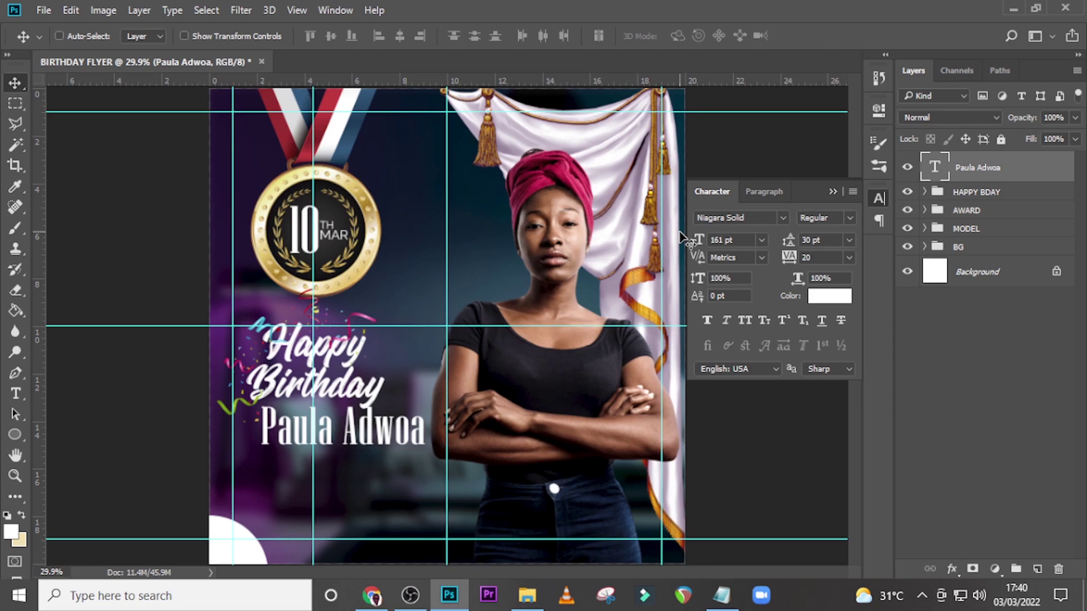
pyautogui.click(817, 256)
pyautogui.write('0')
pyautogui.press('Return')
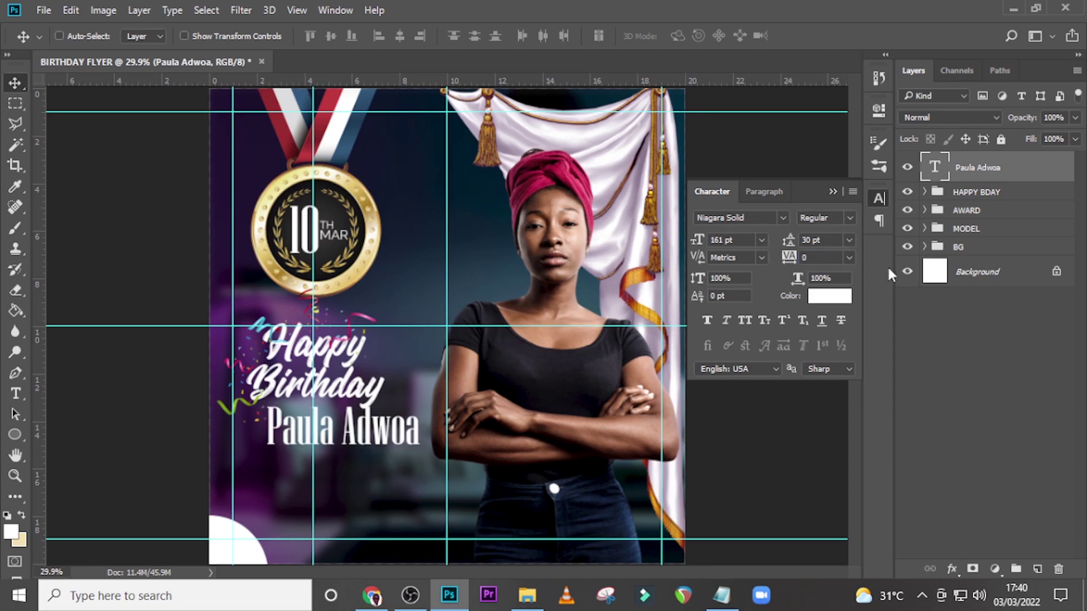
# - Move the celebrant's name left and down to centre it on the vertical guide below "Birthday"
pyautogui.press('v')
pyautogui.hotkey('ctrl', 't')
pyautogui.moveTo(374, 413); pyautogui.dragTo(348, 435)
pyautogui.press('Return')
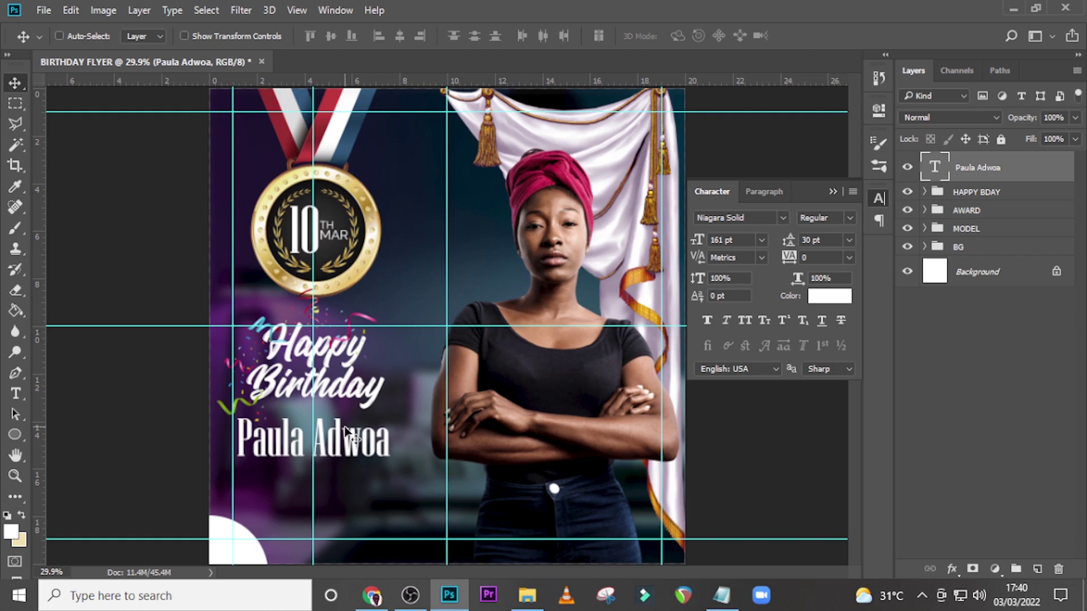
# - Raise the AWARD group towards the canvas's upper edge, leaving more space above the greeting
pyautogui.click(948, 215)
pyautogui.hotkey('shift', 'Up')
pyautogui.hotkey('shift', 'Up')
pyautogui.hotkey('shift', 'Up')
pyautogui.hotkey('shift', 'Up')
pyautogui.hotkey('shift', 'Up')
pyautogui.hotkey('shift', 'Up')
pyautogui.hotkey('shift', 'Up')
pyautogui.hotkey('shift', 'Up')
pyautogui.hotkey('shift', 'Up')
pyautogui.hotkey('shift', 'Up')
pyautogui.hotkey('shift', 'Up')
pyautogui.hotkey('shift', 'Up')
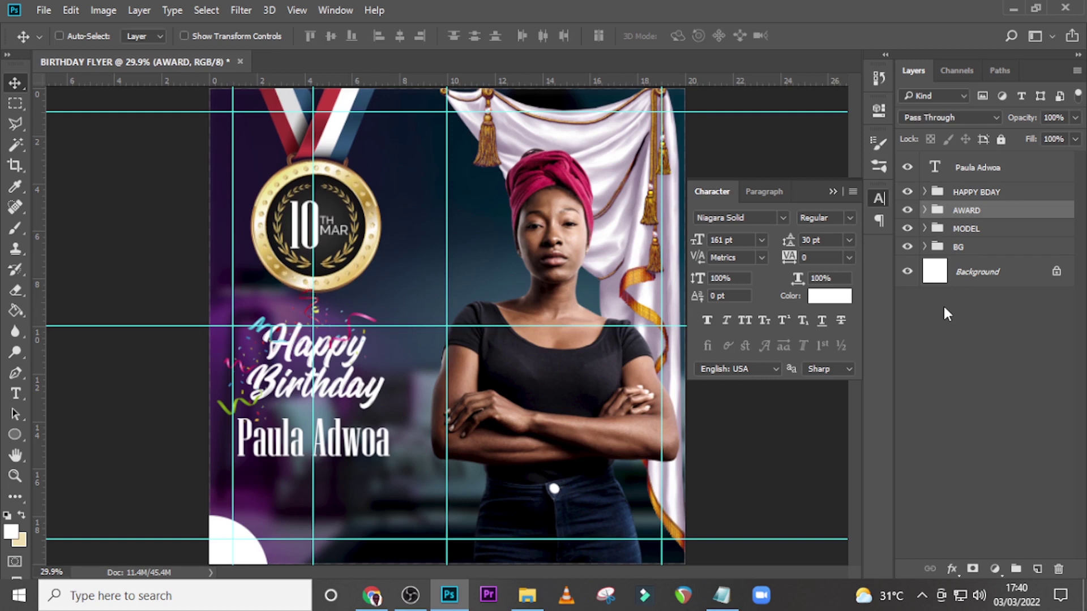
pyautogui.hotkey('shift', 'Up')
pyautogui.hotkey('shift', 'Up')
pyautogui.hotkey('shift', 'Up')
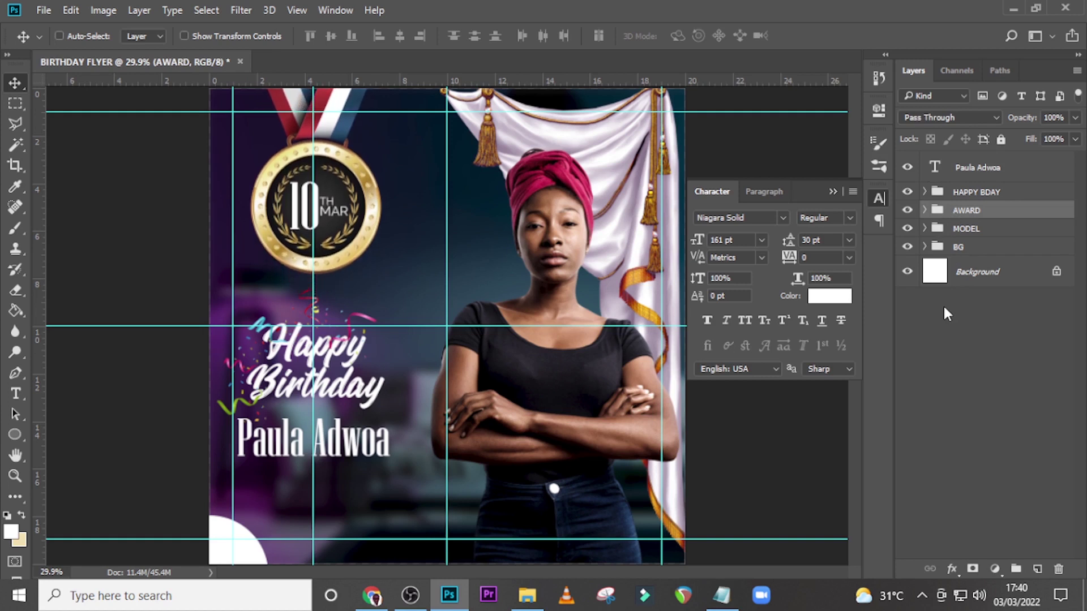
# - Raise the HAPPY BDAY group to sit just below the repositioned medal
pyautogui.click(972, 194)
pyautogui.hotkey('shift', 'Up')
pyautogui.hotkey('shift', 'Up')
pyautogui.hotkey('shift', 'Up')
pyautogui.hotkey('shift', 'Up')
pyautogui.hotkey('shift', 'Up')
pyautogui.hotkey('shift', 'Up')
pyautogui.hotkey('shift', 'Up')
pyautogui.hotkey('shift', 'Up')
pyautogui.hotkey('shift', 'Up')
pyautogui.hotkey('shift', 'Up')
pyautogui.hotkey('shift', 'Up')
pyautogui.hotkey('shift', 'Up')
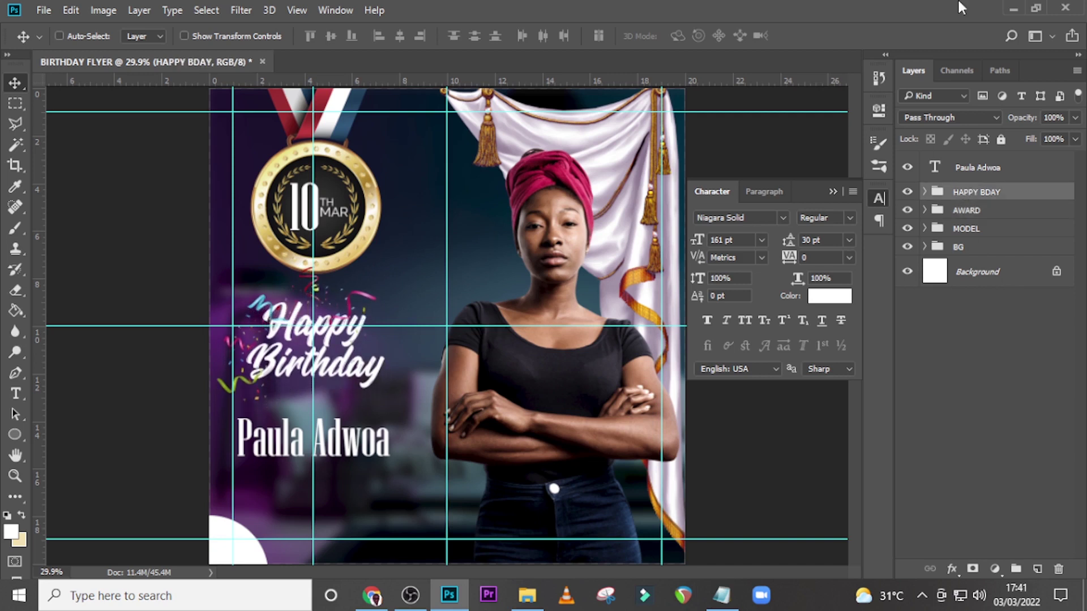
# - Nudge the celebrant's name slightly upwards, closer to the word "Birthday"
pyautogui.click(978, 170)
pyautogui.hotkey('shift', 'Up')
pyautogui.hotkey('shift', 'Up')
pyautogui.hotkey('shift', 'Up')
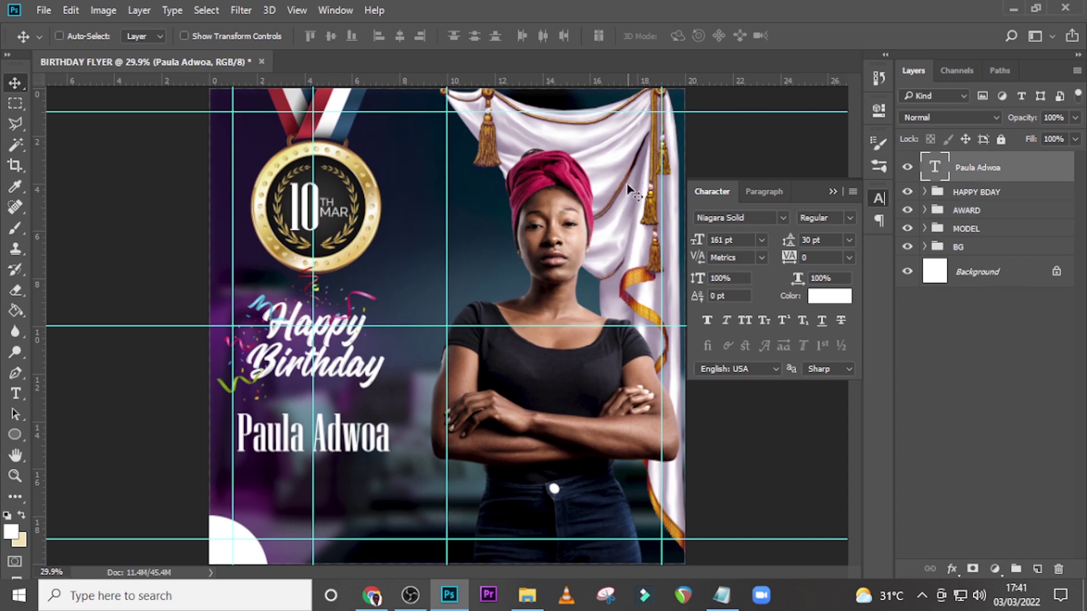
# - Add a separate text layer "P" below the celebrant's name and set it in Holimount swash to make an underline flourish
pyautogui.press('t')
pyautogui.click(284, 487)
pyautogui.write('P')
pyautogui.hotkey('ctrl', 'Return')
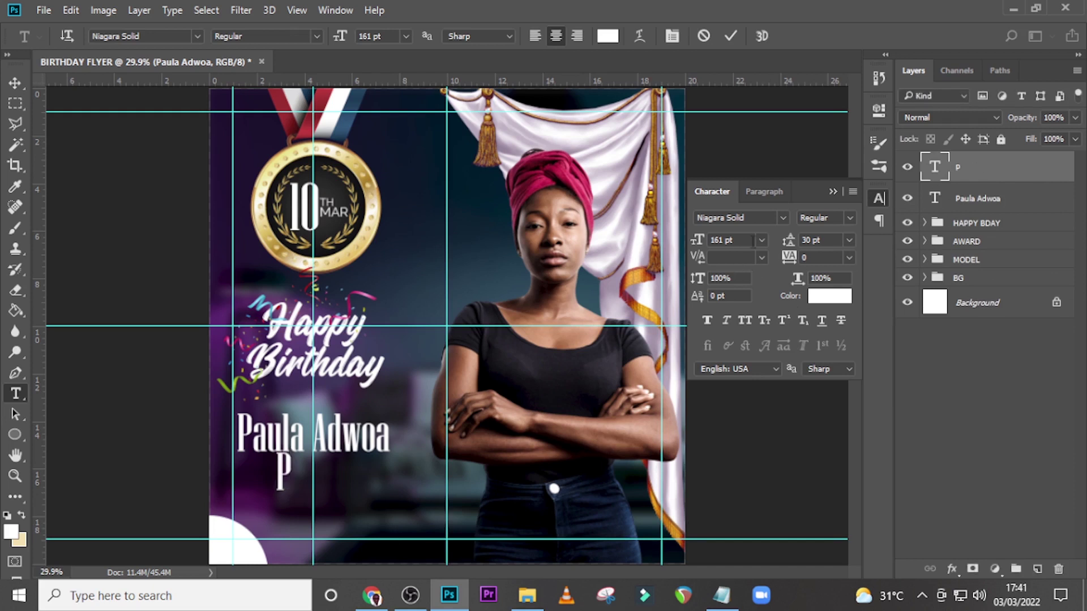
pyautogui.click(760, 218)
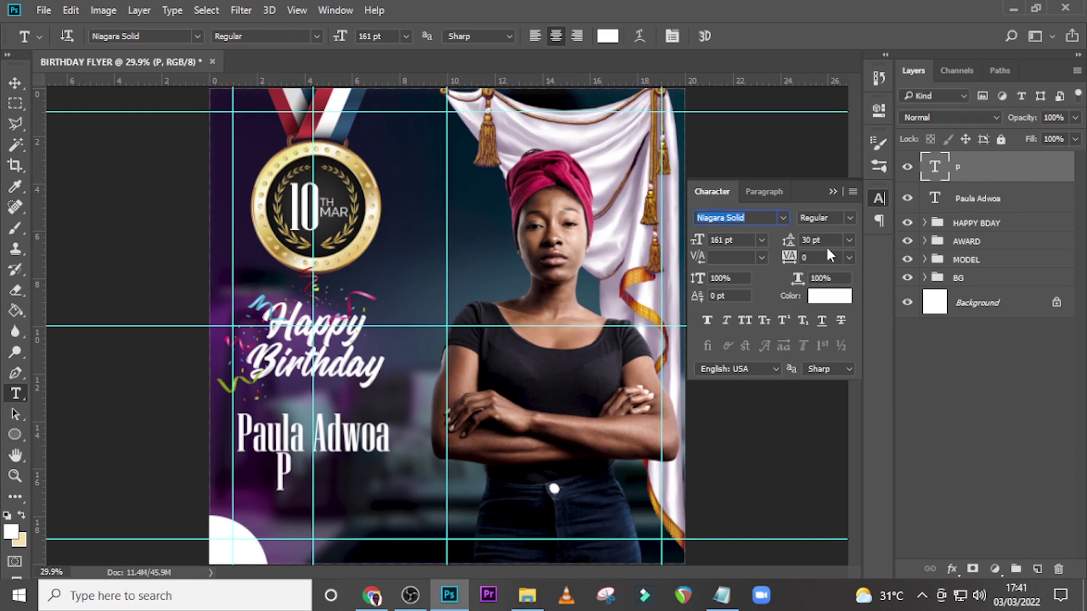
pyautogui.click(784, 221)
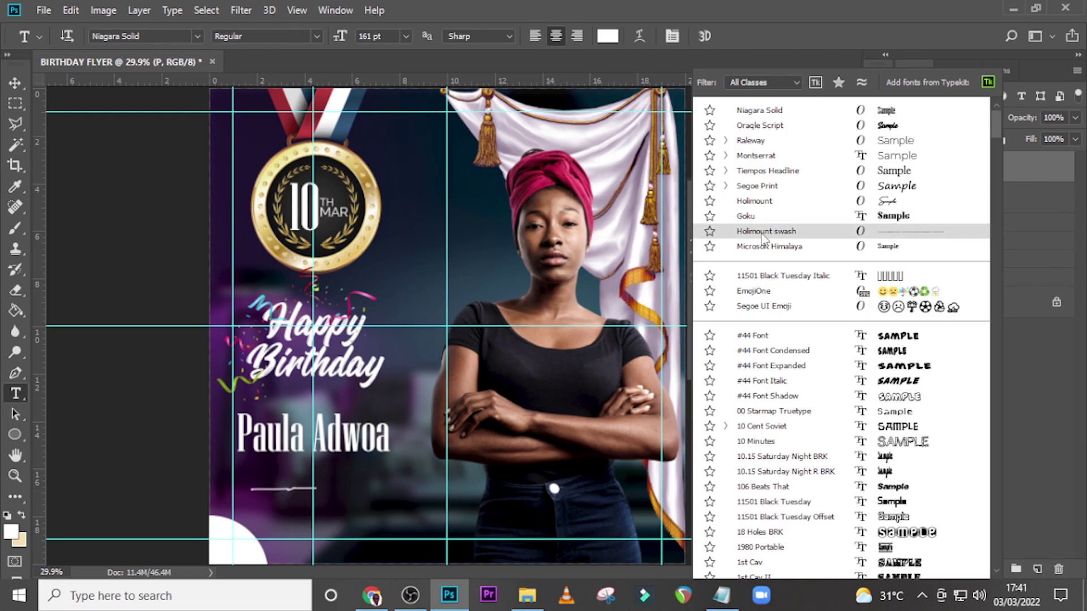
pyautogui.click(764, 232)
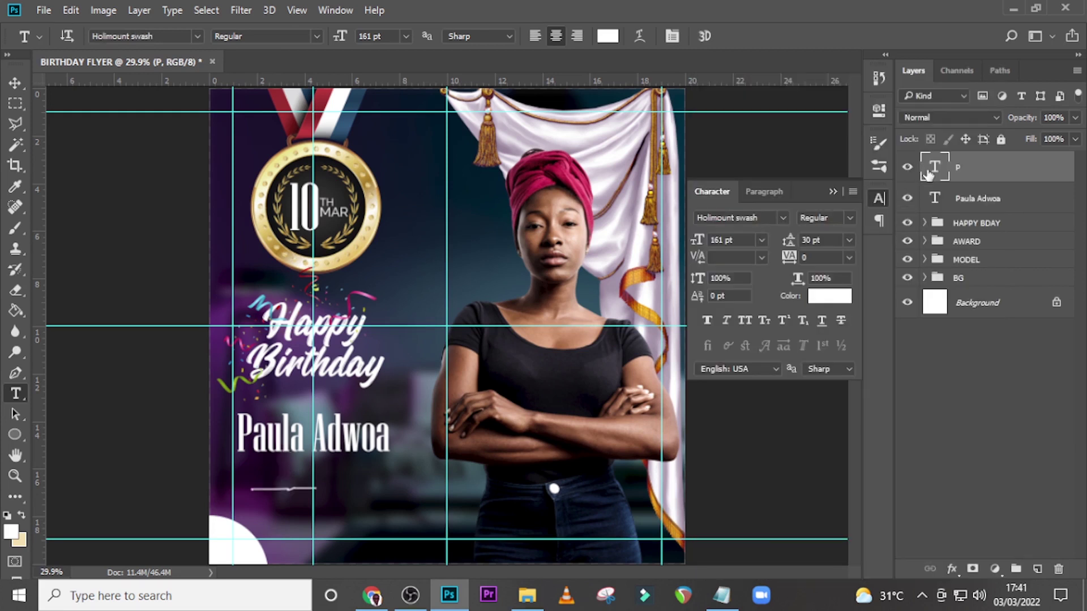
# - Scale the swash to about 164% and place it directly beneath the celebrant's name as an underline
pyautogui.hotkey('ctrl', 't')
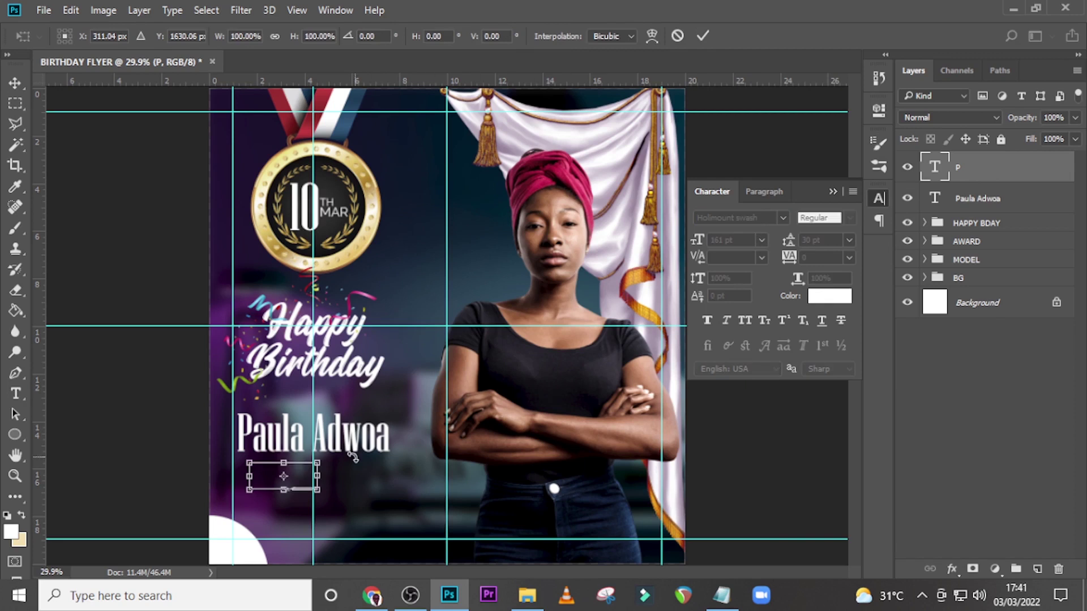
pyautogui.moveTo(321, 459); pyautogui.dragTo(360, 445)
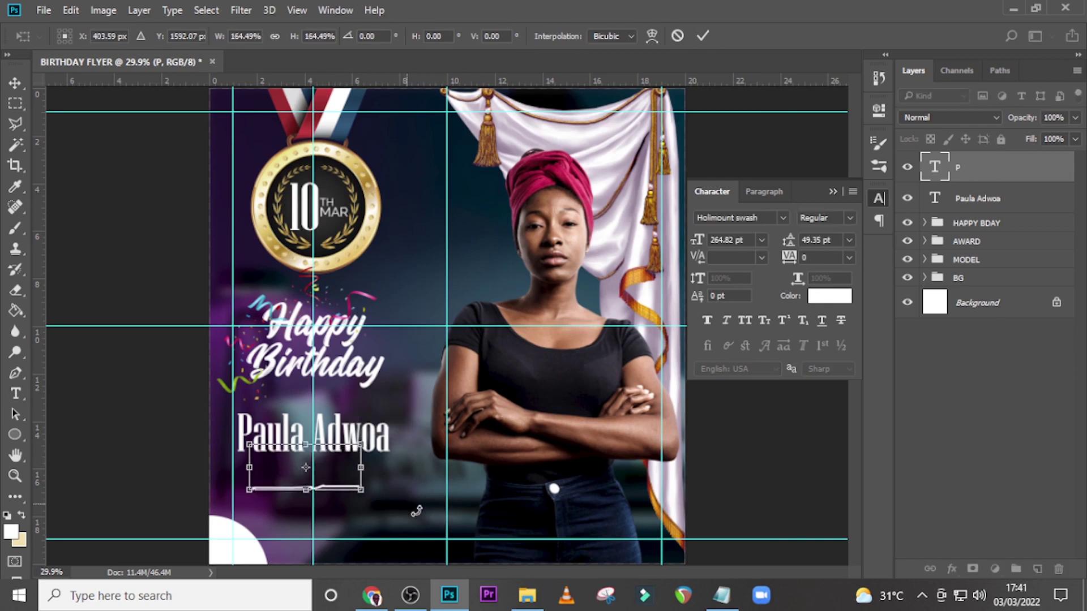
pyautogui.press('Return')
pyautogui.press('v')
pyautogui.moveTo(349, 496); pyautogui.dragTo(350, 461)
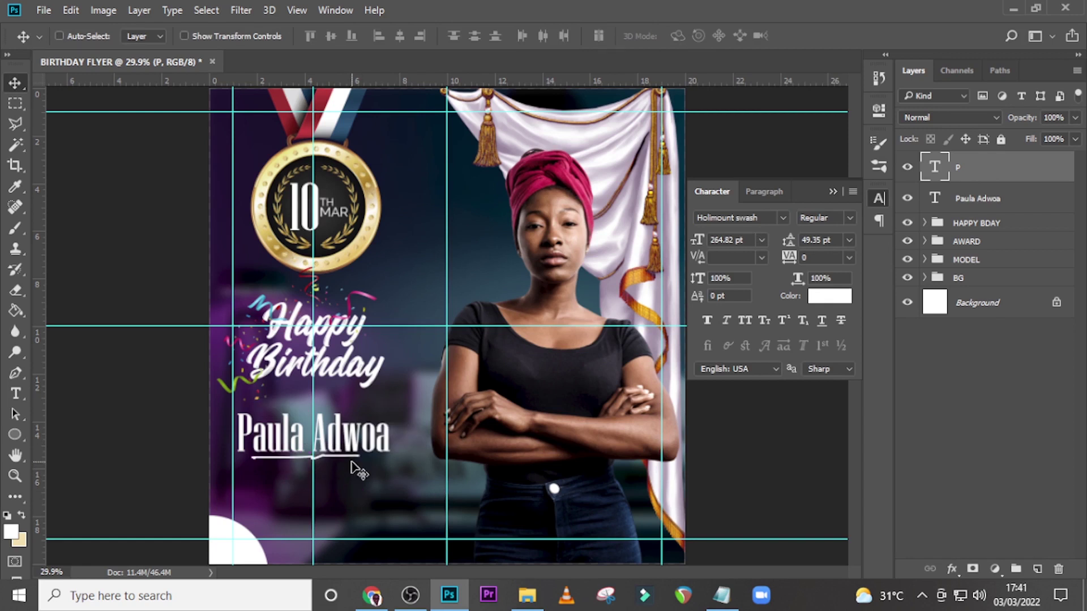
pyautogui.press('Up')
pyautogui.press('Up')
# - Hide the guides and group the swash and celebrant's name layers as NAME
pyautogui.hotkey('ctrl', ';')
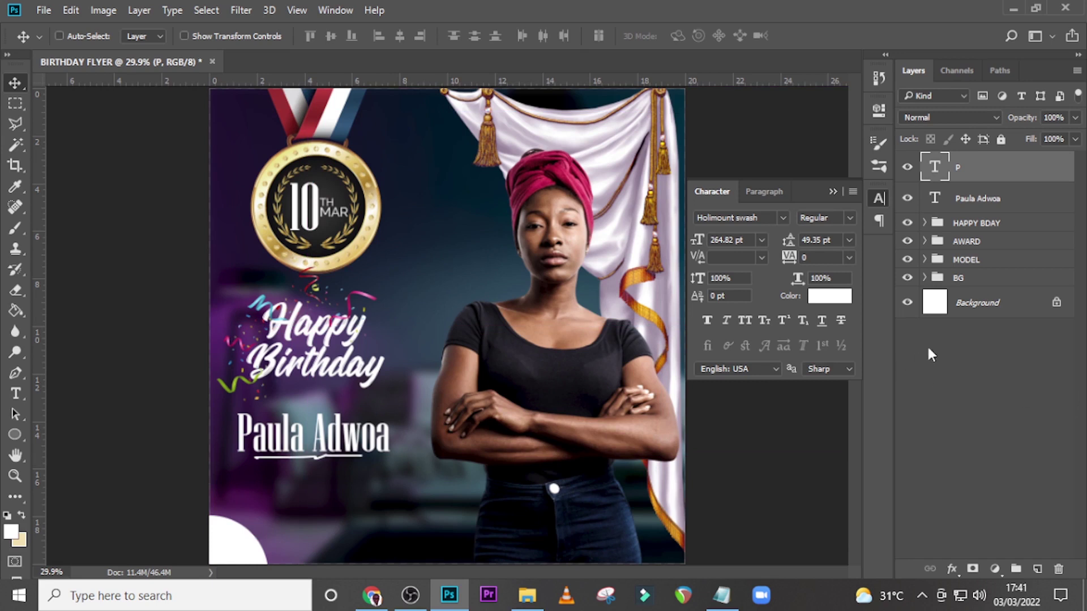
pyautogui.keyDown('shift'); pyautogui.click(985, 209); pyautogui.keyUp('shift')
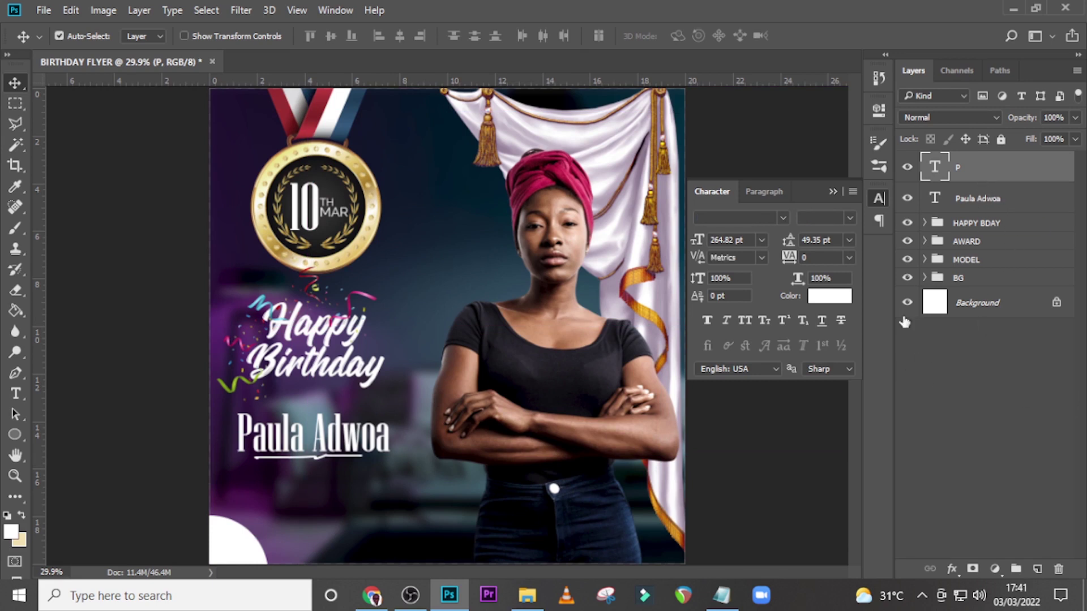
pyautogui.hotkey('ctrl', 'g')
pyautogui.doubleClick(979, 161)
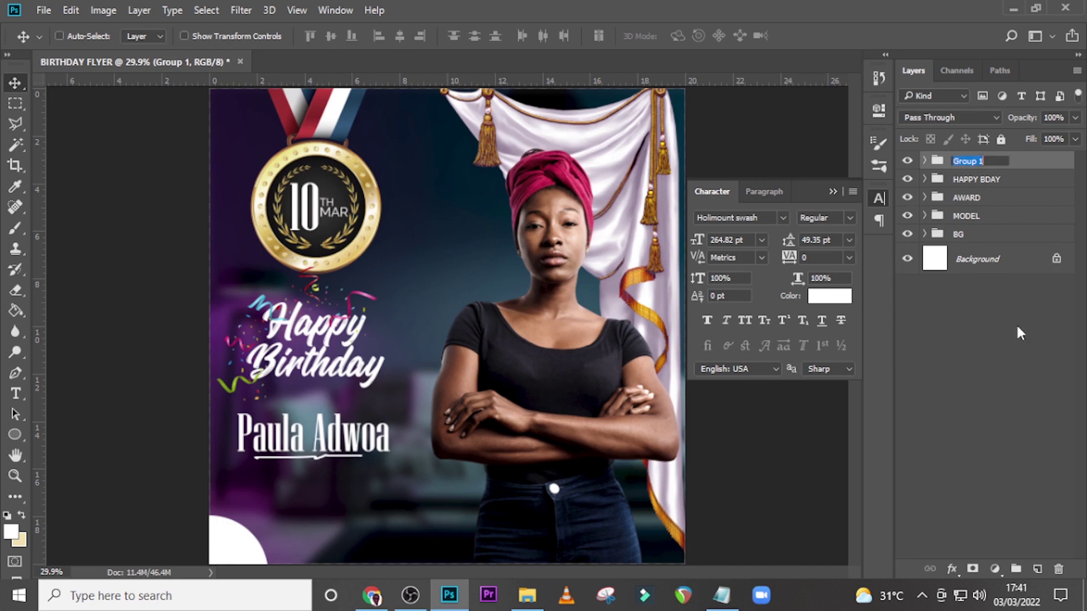
pyautogui.write('NAME')
pyautogui.press('Return')
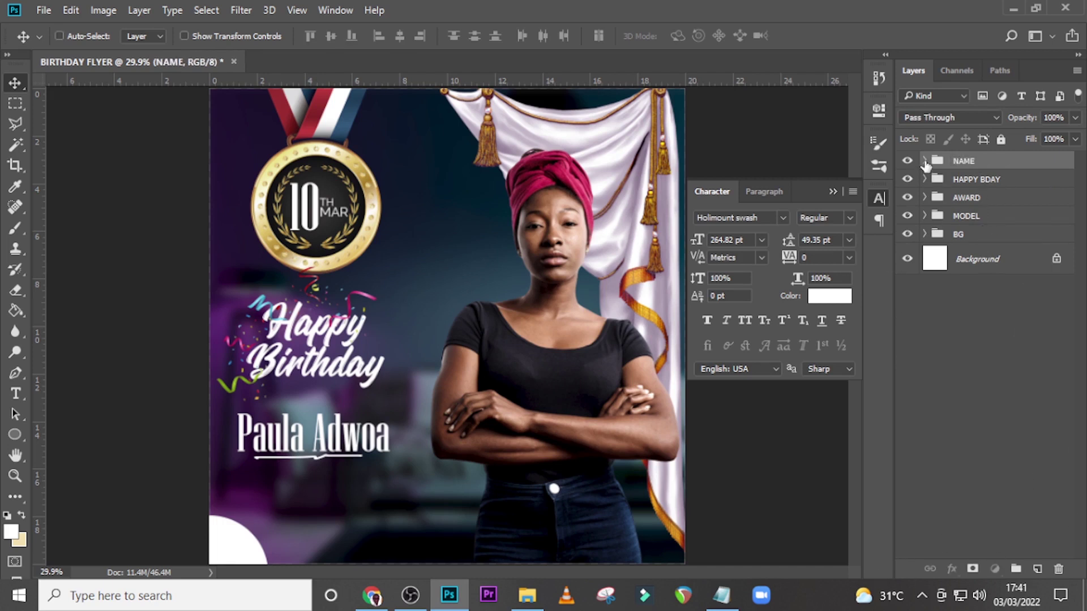
# - Show the guides and draw a paragraph text box inside the NAME group, below the swash, between the left margin and centre guides
pyautogui.click(924, 160)
pyautogui.click(971, 187)
pyautogui.press('t')
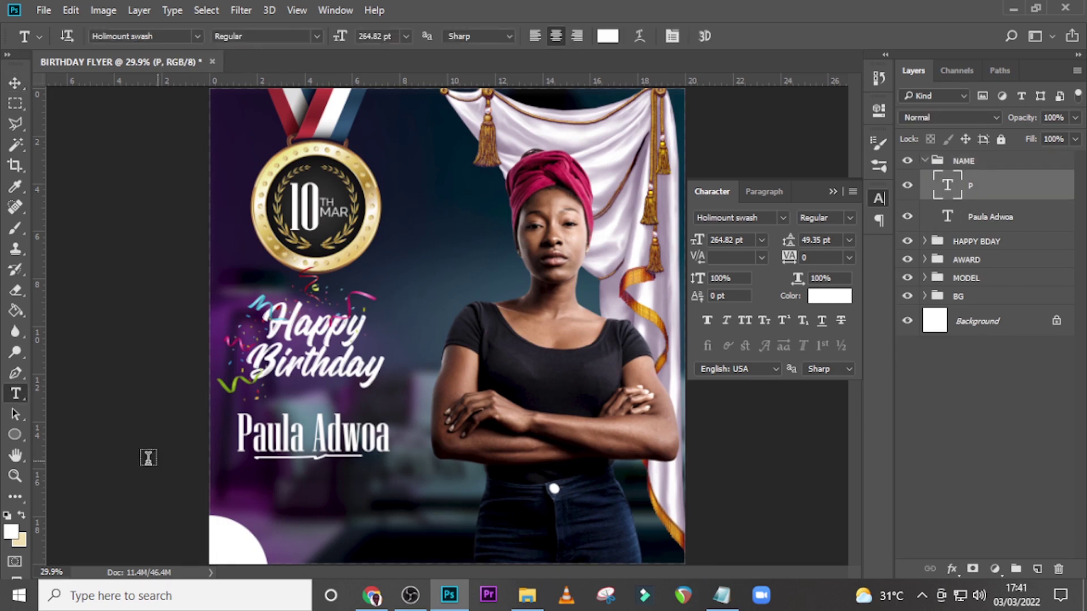
pyautogui.hotkey('ctrl', ';')
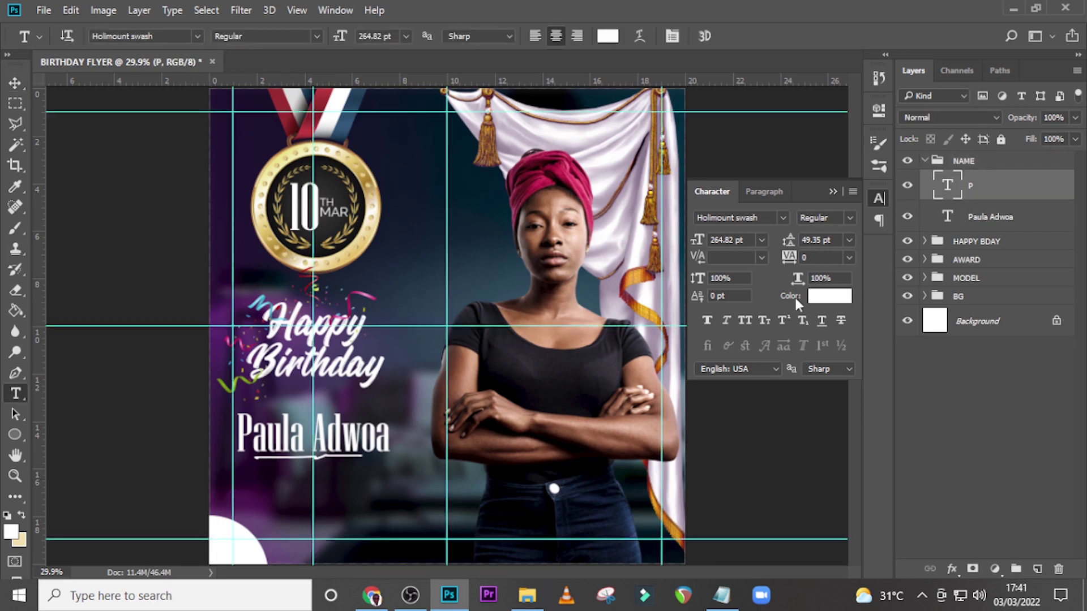
pyautogui.keyDown('shift'); pyautogui.click(979, 219); pyautogui.keyUp('shift')
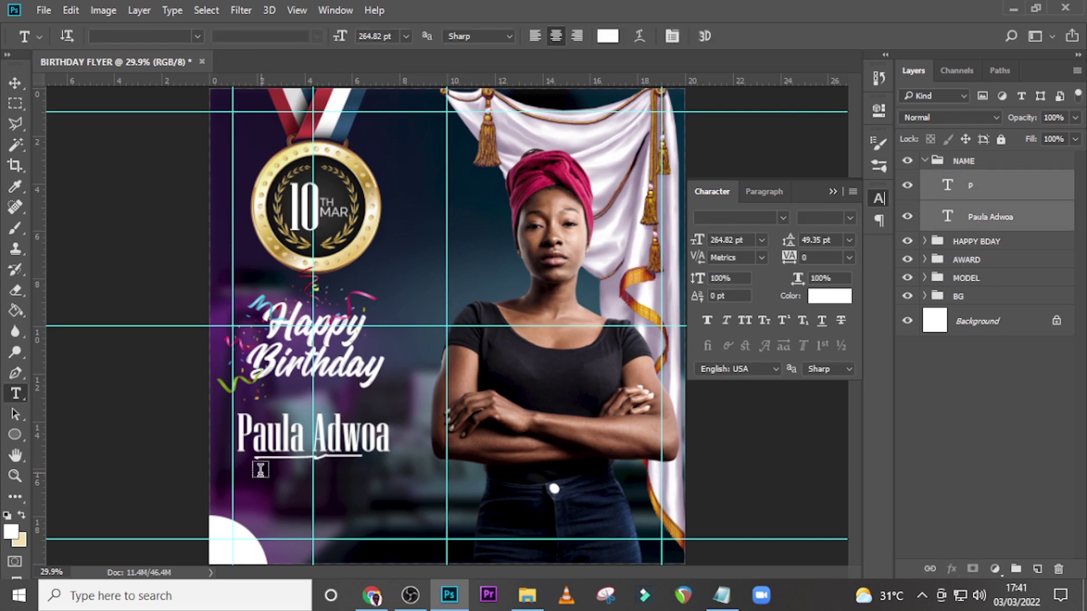
pyautogui.moveTo(237, 476); pyautogui.dragTo(447, 530)
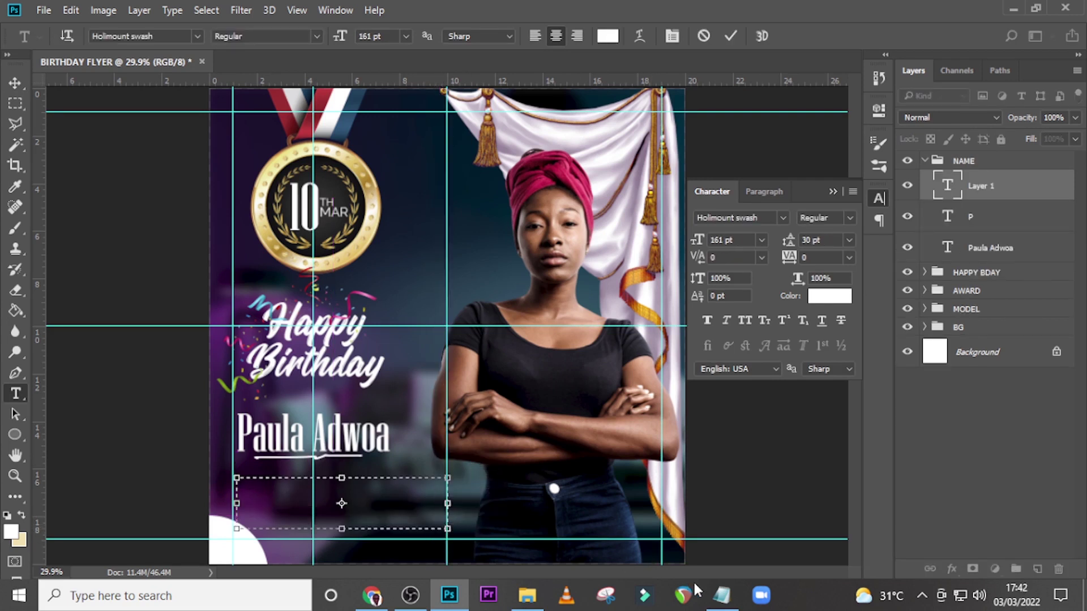
# - Copy the birthday wish starting "May you receive the greatest of joys" from 95.txt in Notepad and paste it into the Photoshop text box
pyautogui.click(721, 595)
pyautogui.click(588, 361)
pyautogui.moveTo(588, 361); pyautogui.dragTo(587, 335)
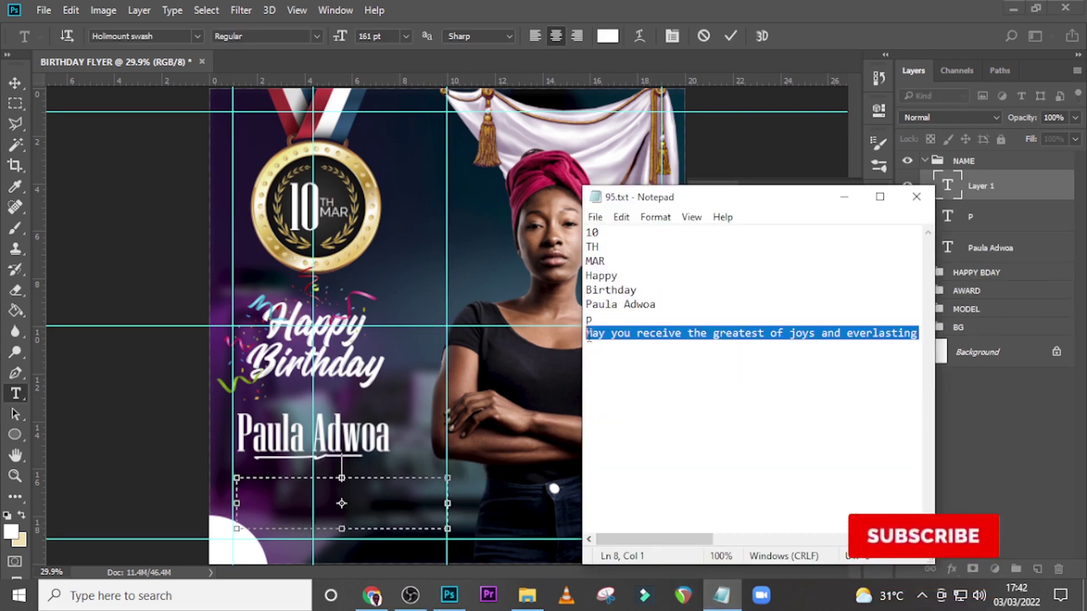
pyautogui.click(658, 7)
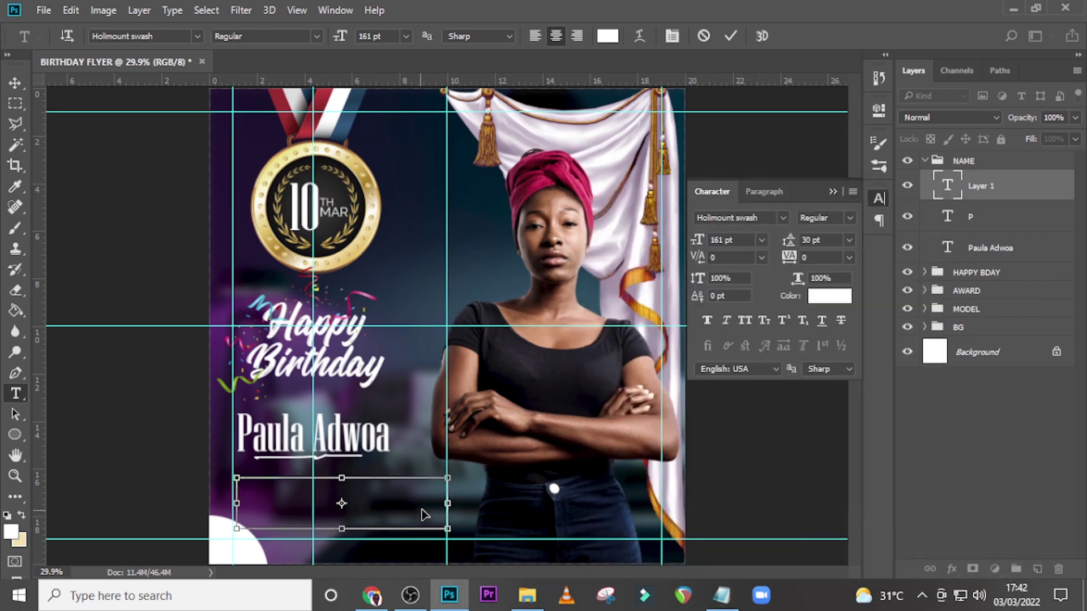
pyautogui.hotkey('ctrl', 'v')
pyautogui.click(990, 192)
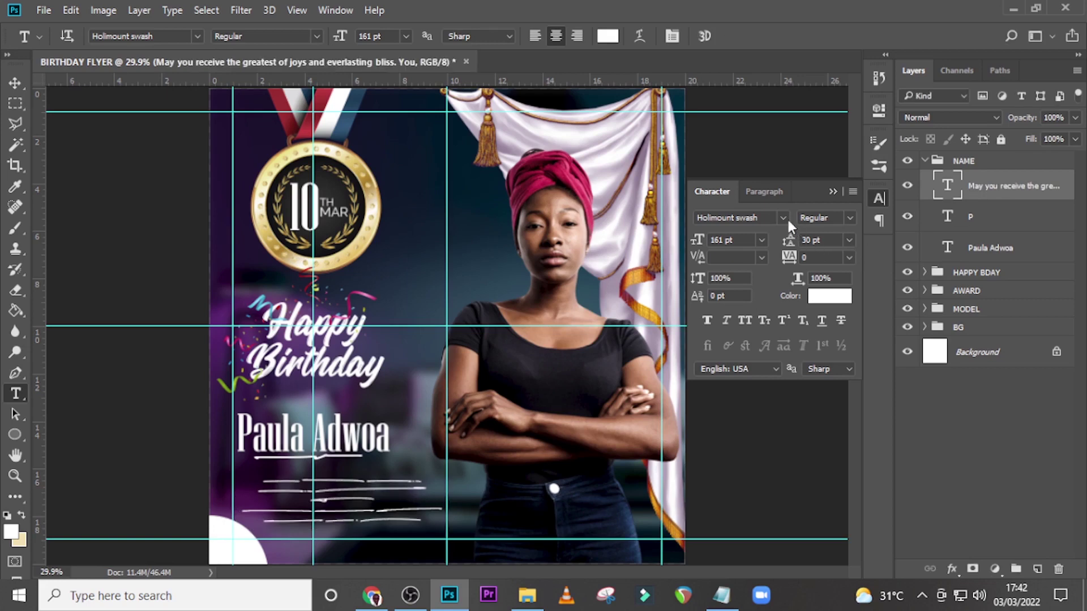
# - Set the birthday wish in Raleway Regular at 30 pt
pyautogui.click(783, 219)
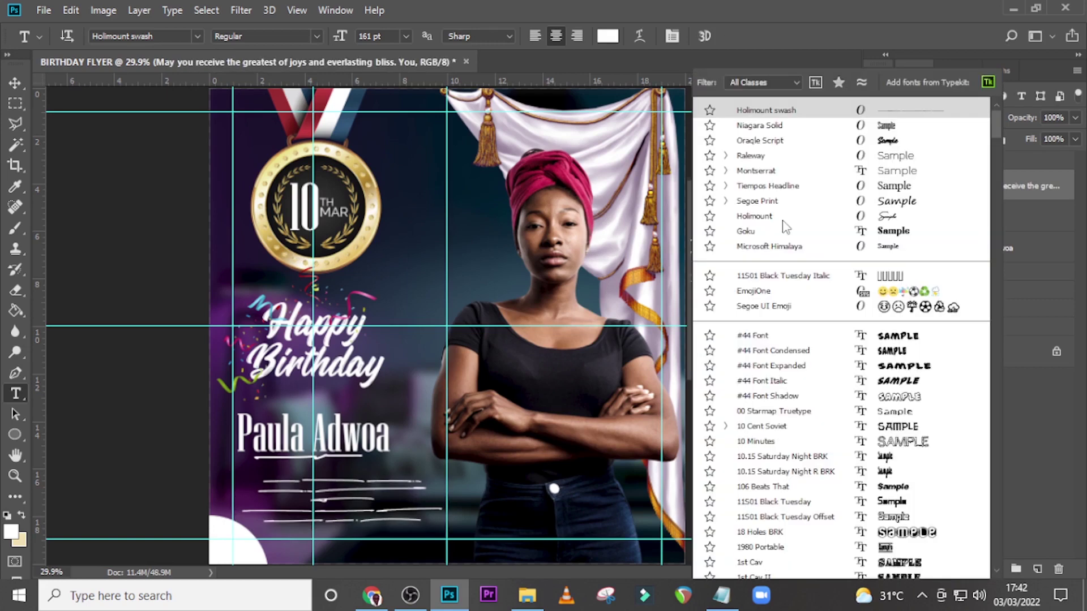
pyautogui.click(757, 156)
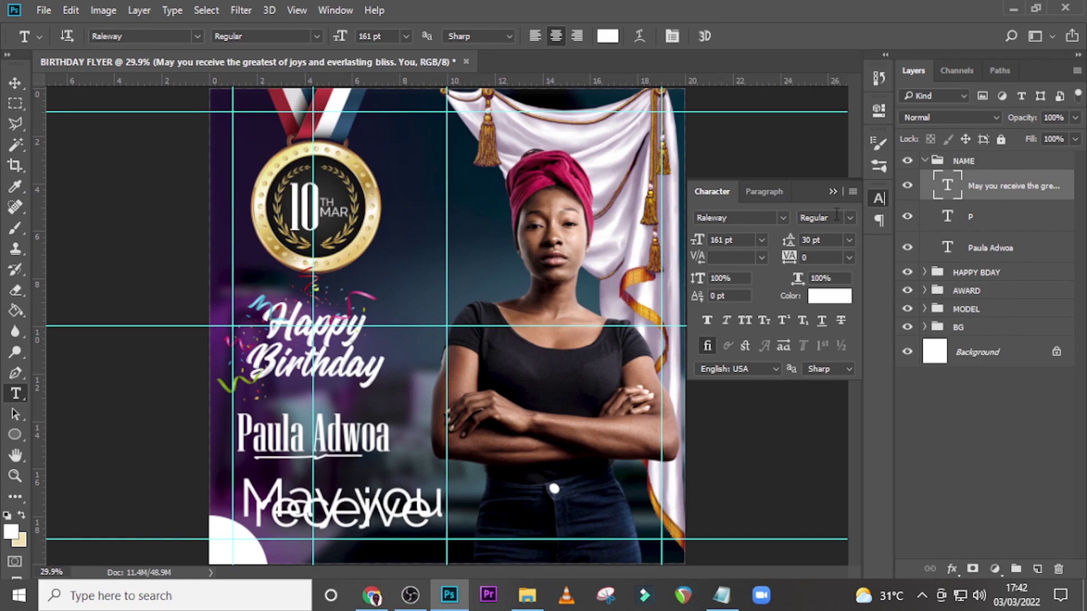
pyautogui.click(746, 242)
pyautogui.write('30')
pyautogui.press('Return')
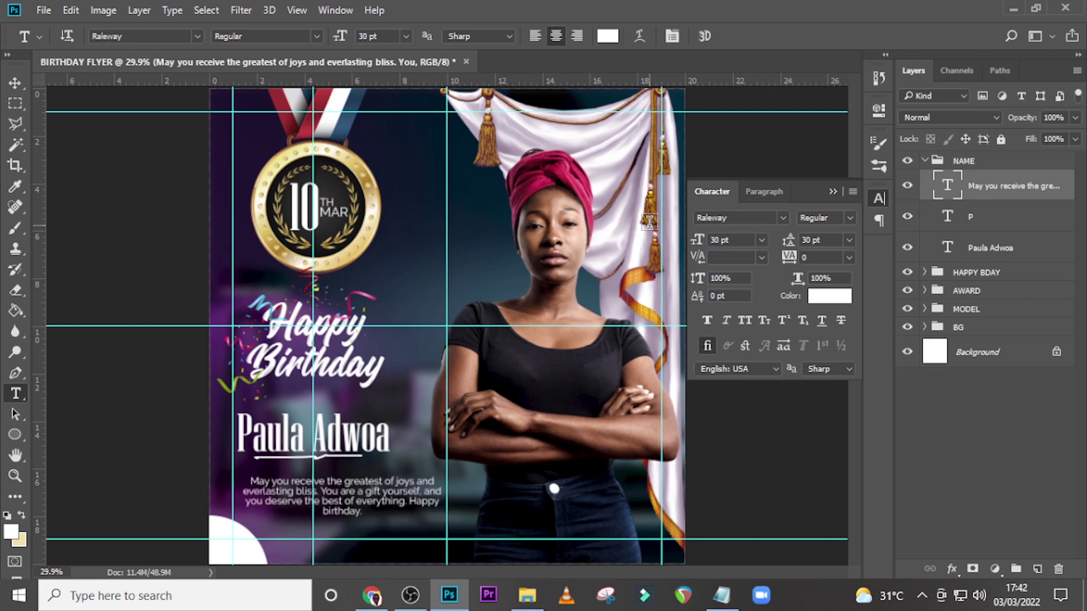
# - Set the birthday wish's tracking to 20 and apply faux italic
pyautogui.click(824, 242)
pyautogui.click(812, 260)
pyautogui.press('Return')
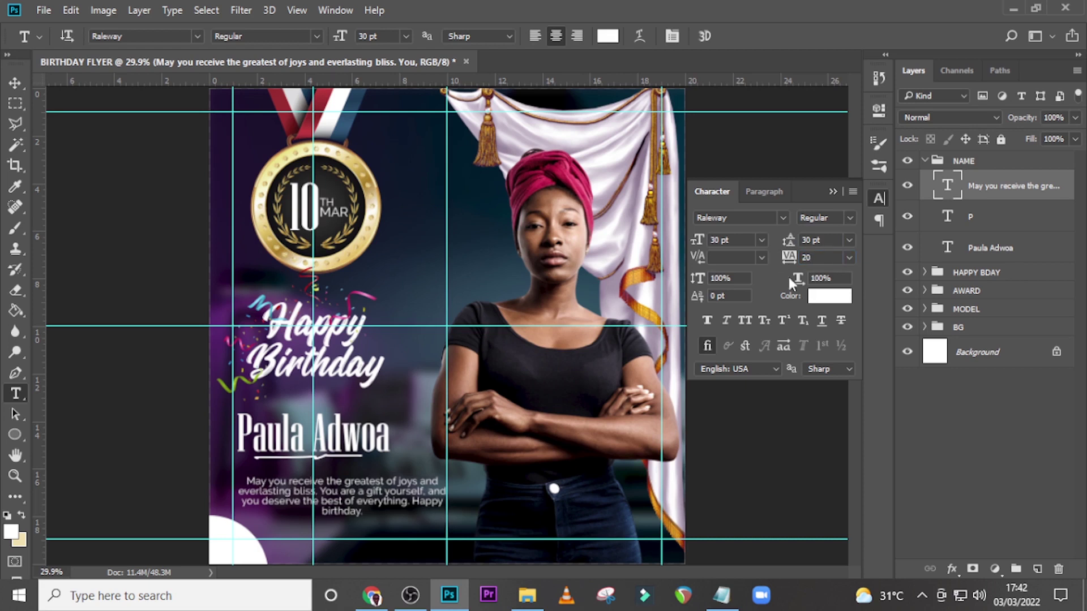
pyautogui.click(726, 321)
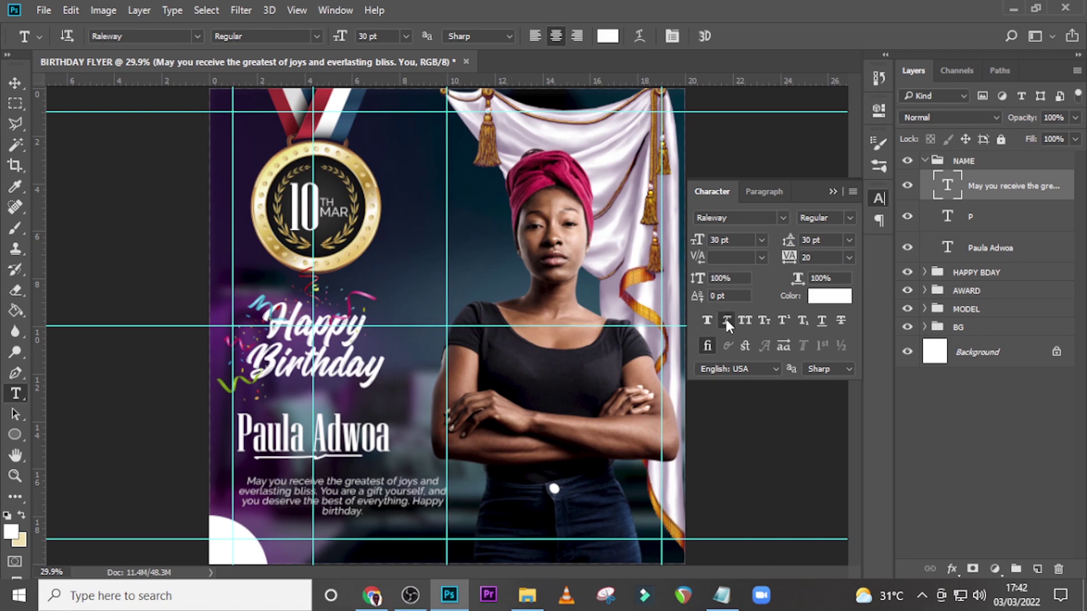
# - Colour the birthday wish golden yellow with hex F6C22F
pyautogui.click(826, 295)
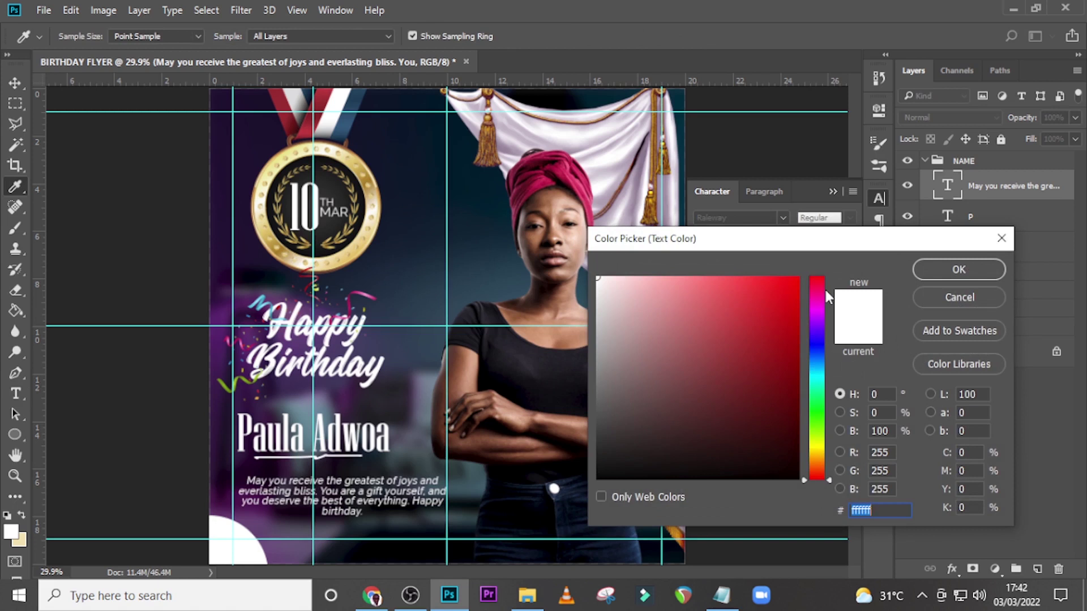
pyautogui.write('F')
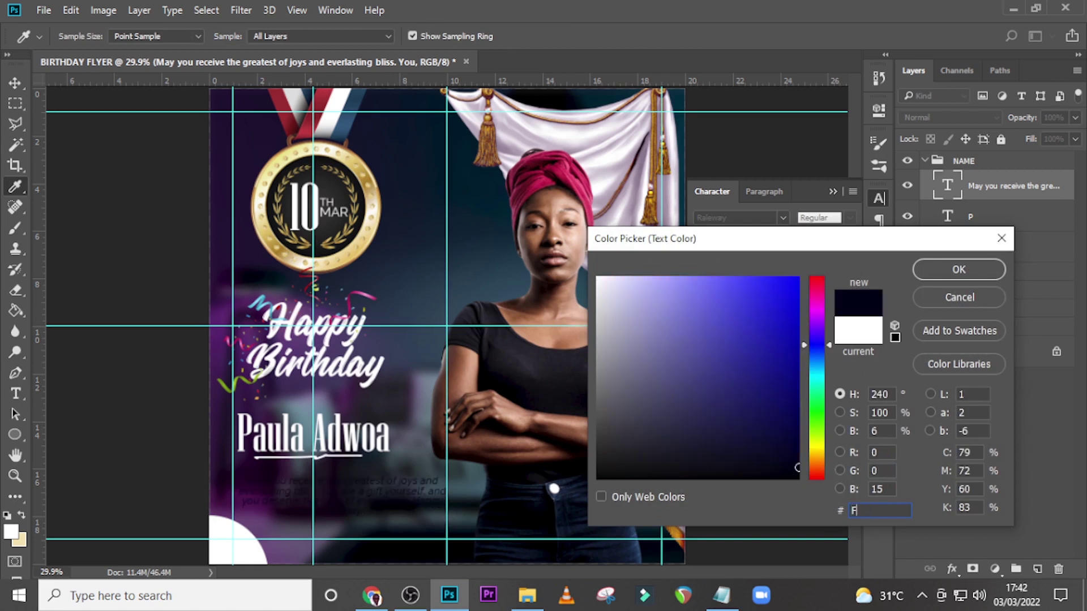
pyautogui.write('6')
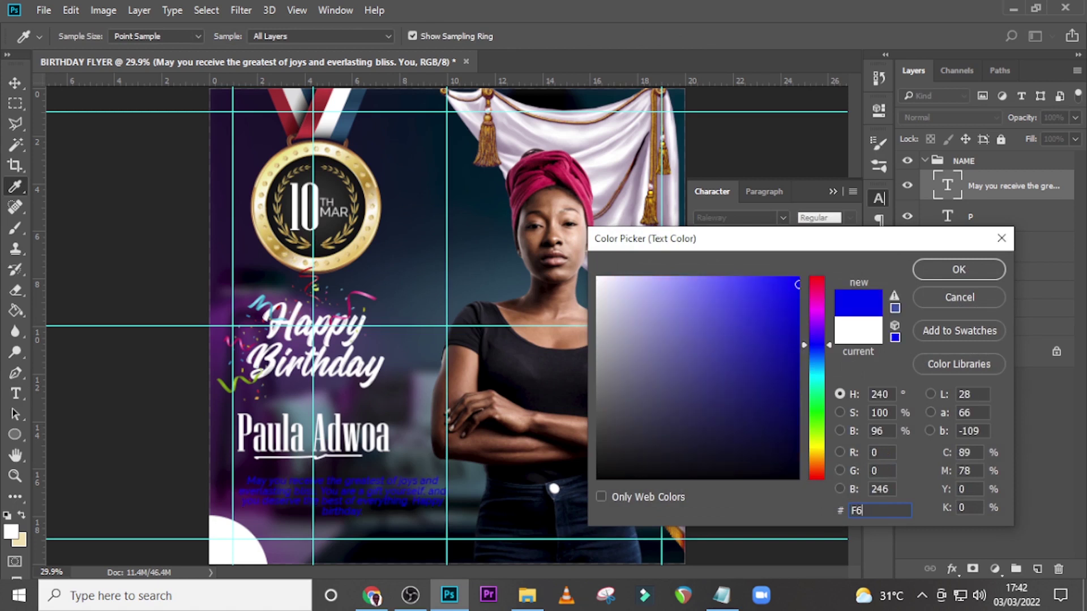
pyautogui.write('C')
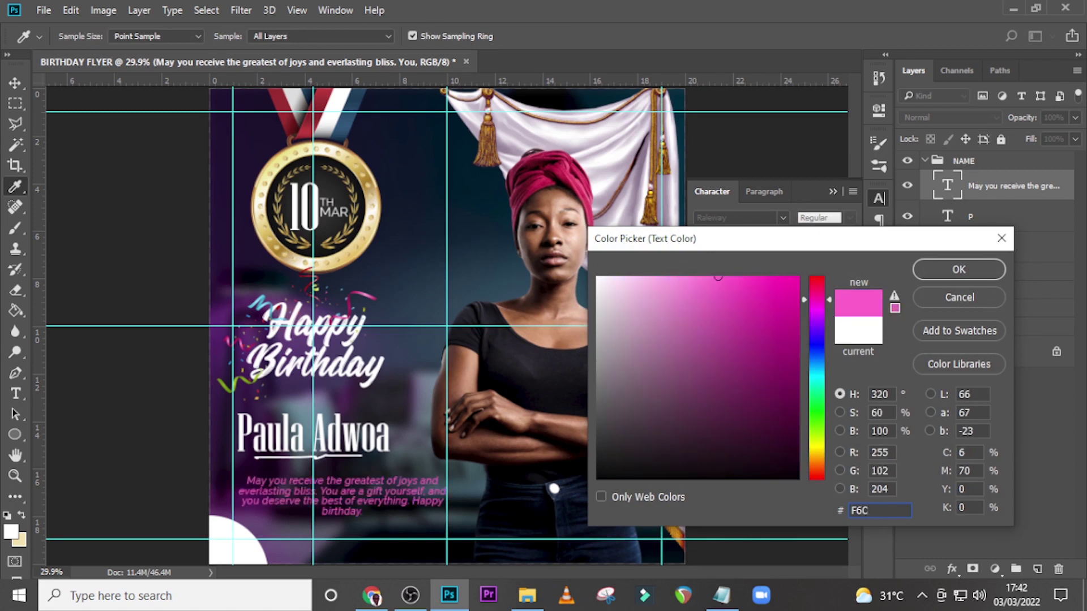
pyautogui.write('22')
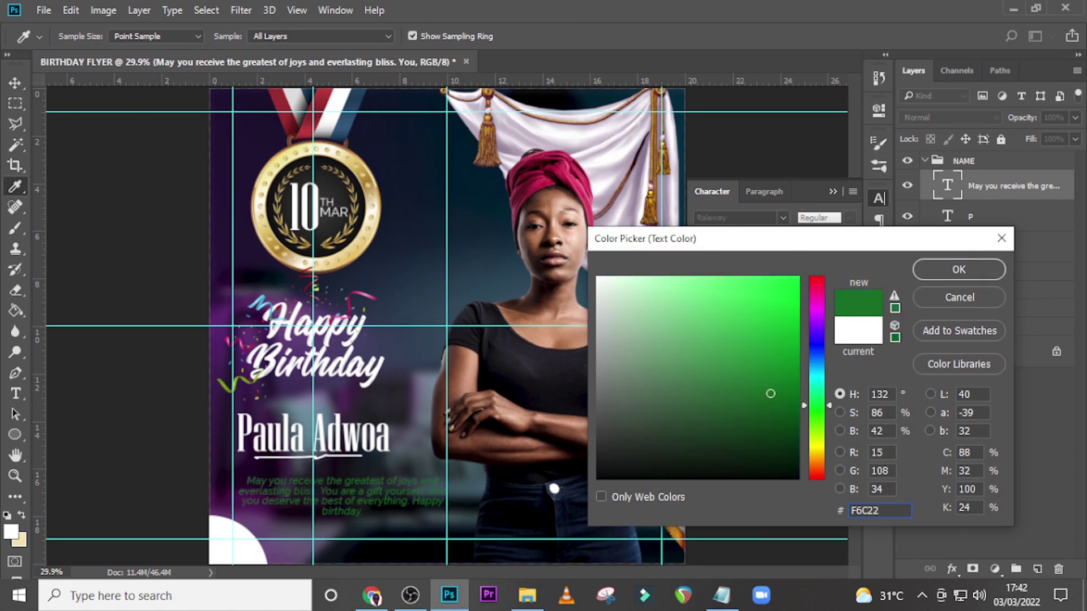
pyautogui.write('F')
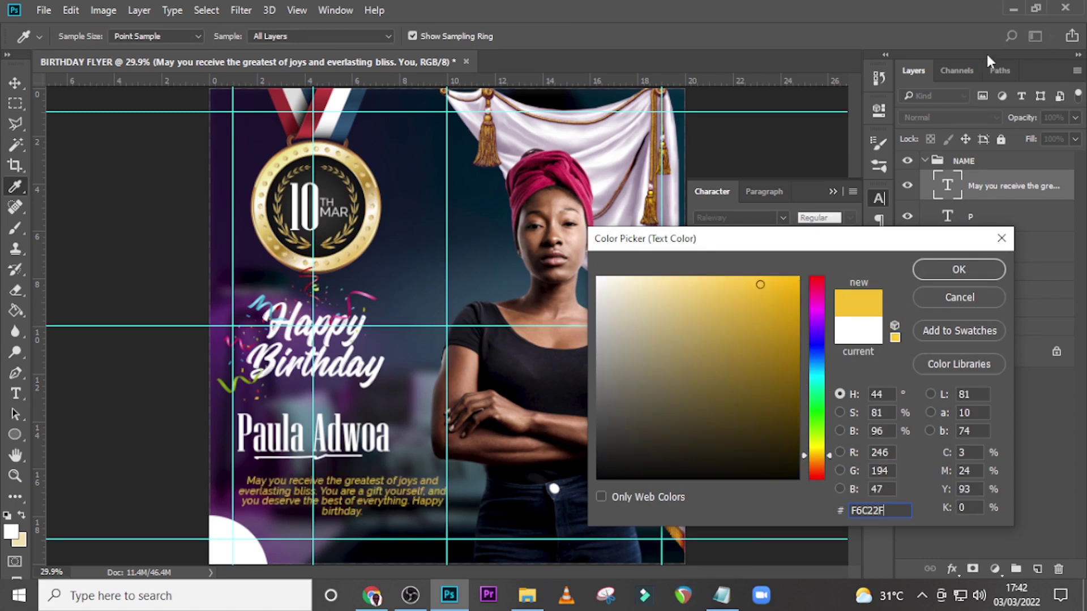
pyautogui.click(932, 273)
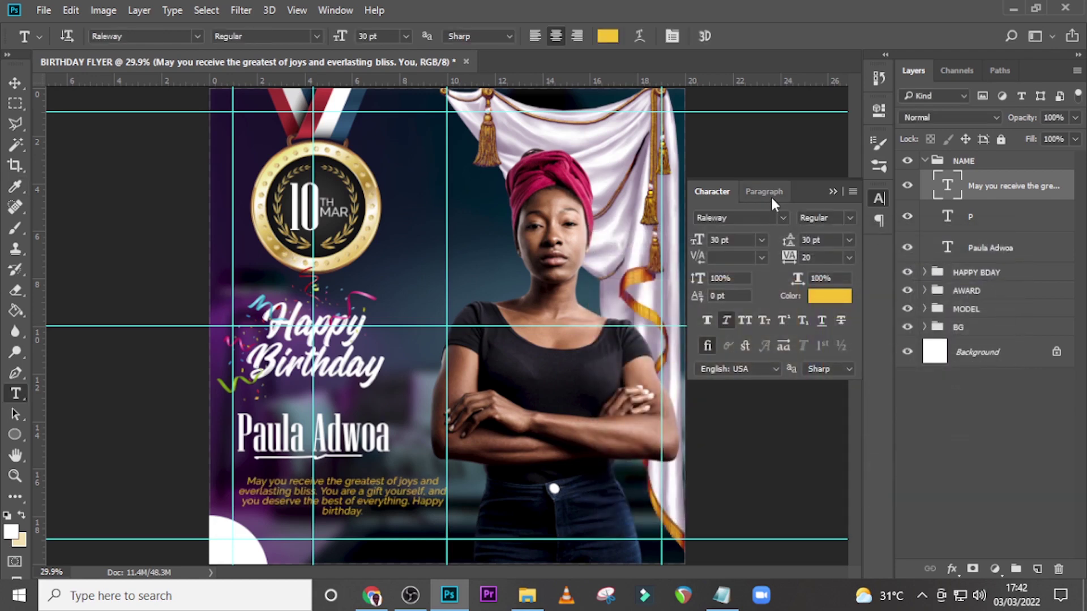
# - Try left and right alignment on the birthday wish, and settle on justified text with the last line centred
pyautogui.click(771, 197)
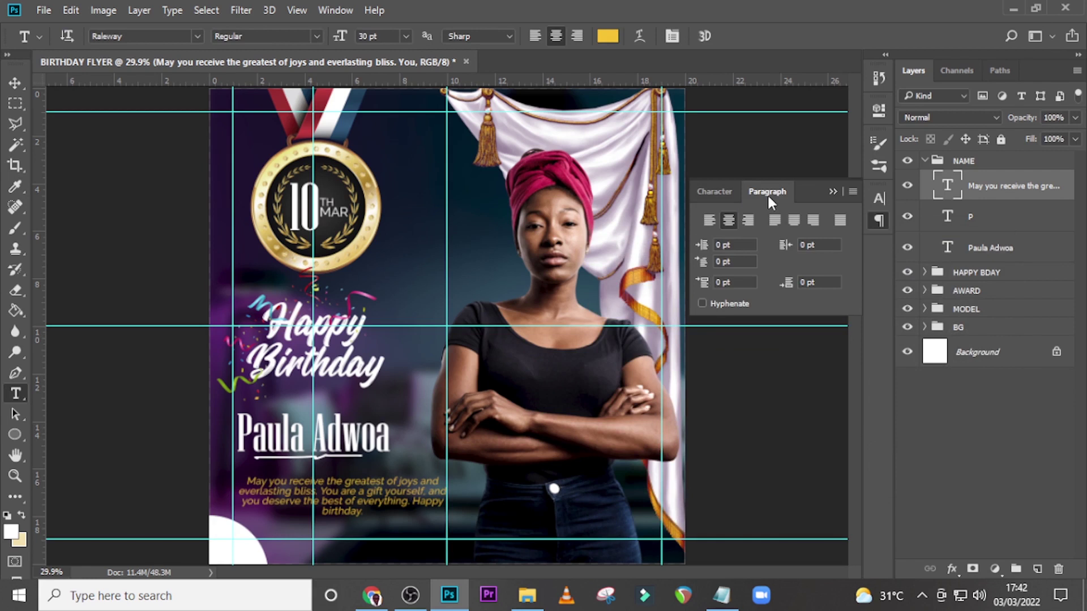
pyautogui.click(710, 220)
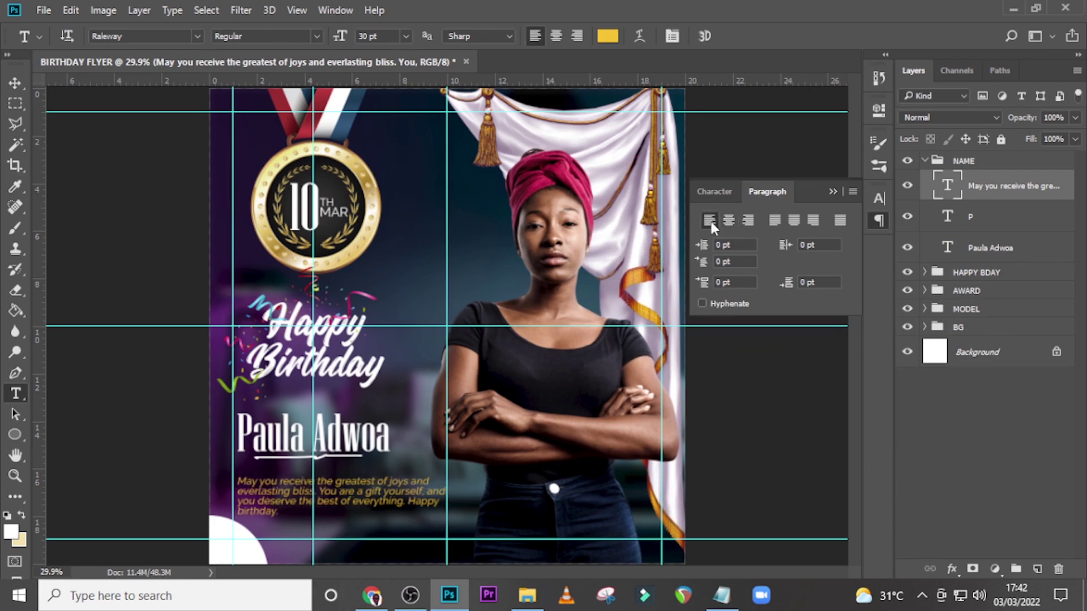
pyautogui.click(747, 221)
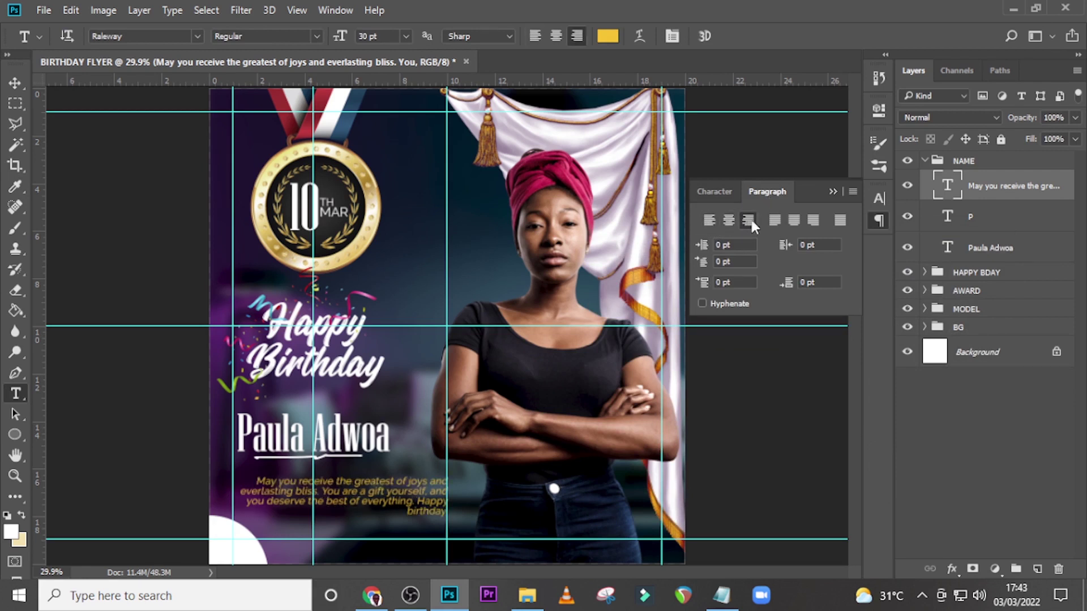
pyautogui.click(797, 222)
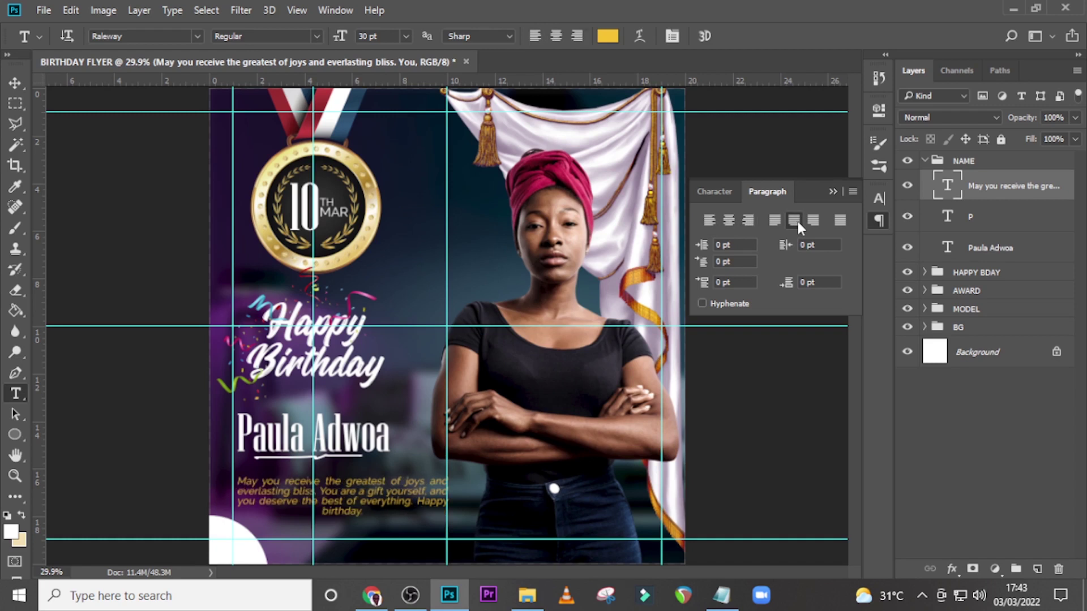
# - Compare centred and justified alignment on the birthday wish, and settle on centred text
pyautogui.click(729, 221)
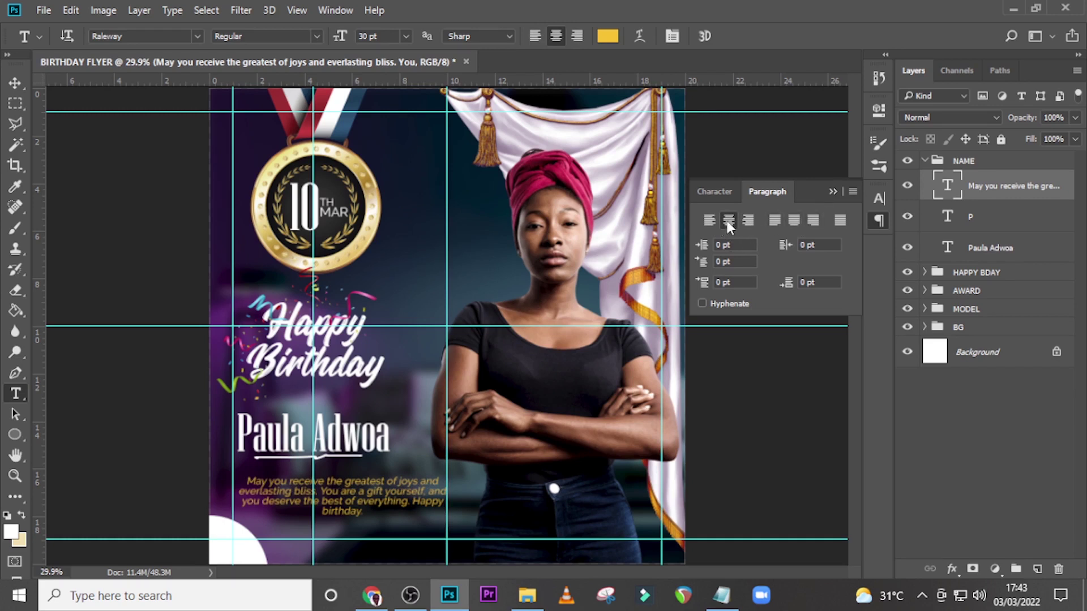
pyautogui.click(794, 221)
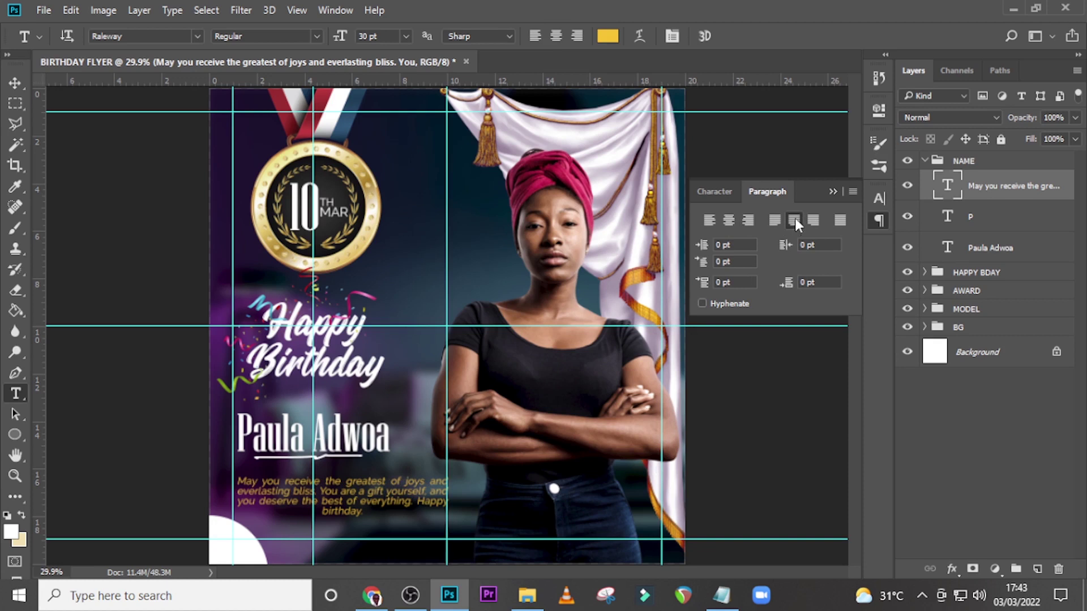
pyautogui.click(732, 219)
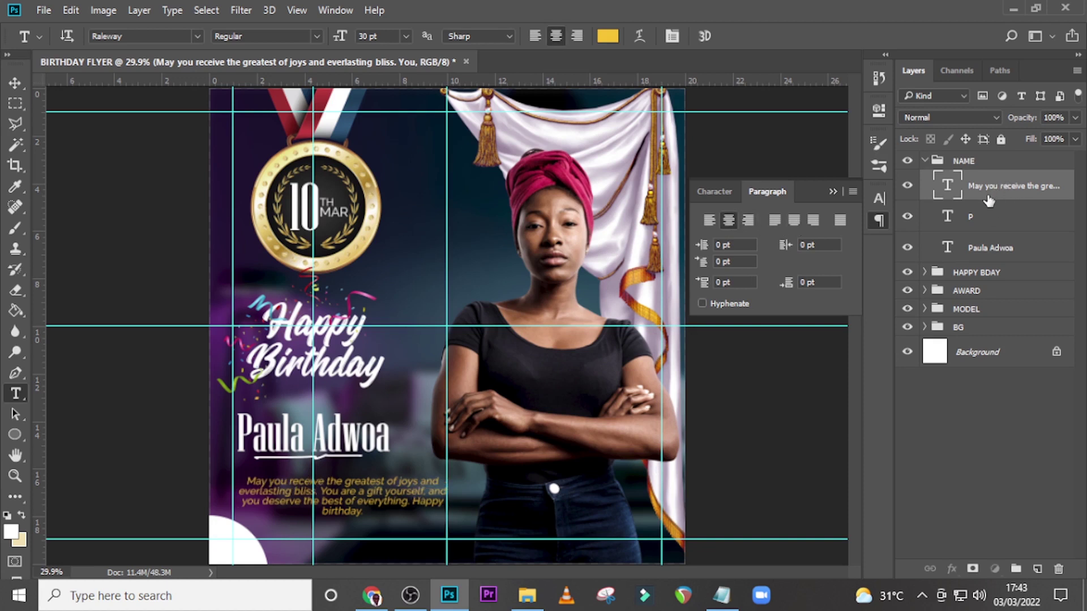
# - Move the birthday wish paragraph 60 px to the left
pyautogui.hotkey('ctrl', 't')
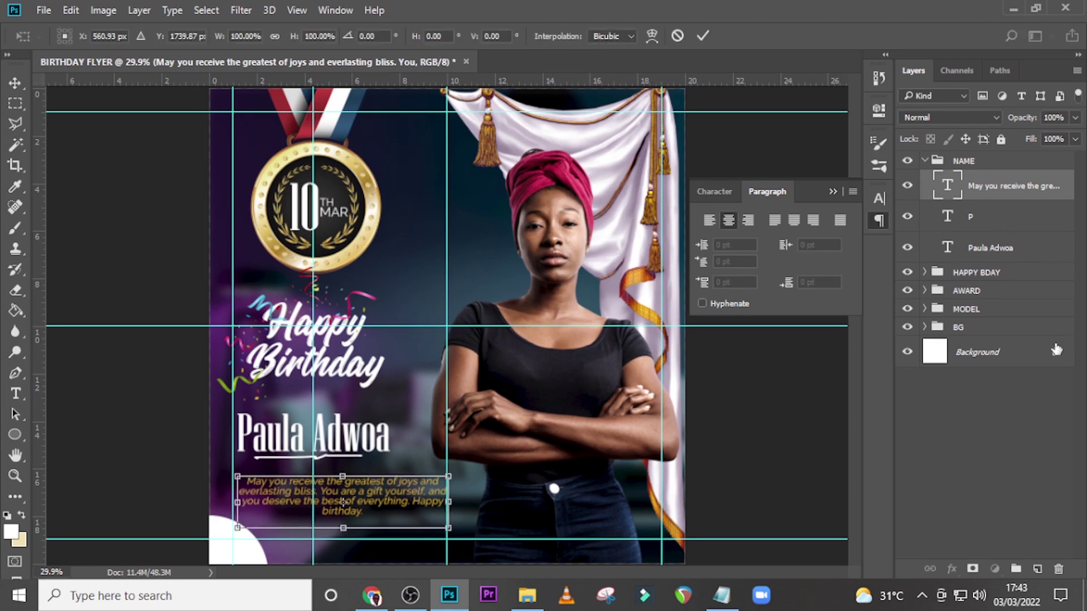
pyautogui.hotkey('shift', 'Left')
pyautogui.hotkey('shift', 'Left')
pyautogui.hotkey('shift', 'Left')
pyautogui.hotkey('shift', 'Left')
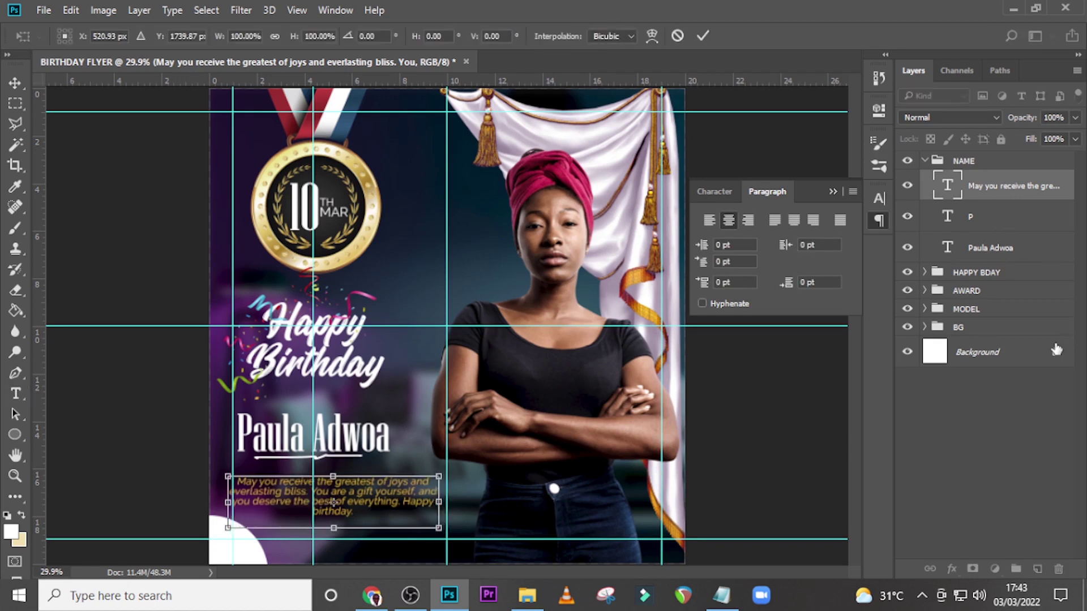
pyautogui.hotkey('shift', 'Left')
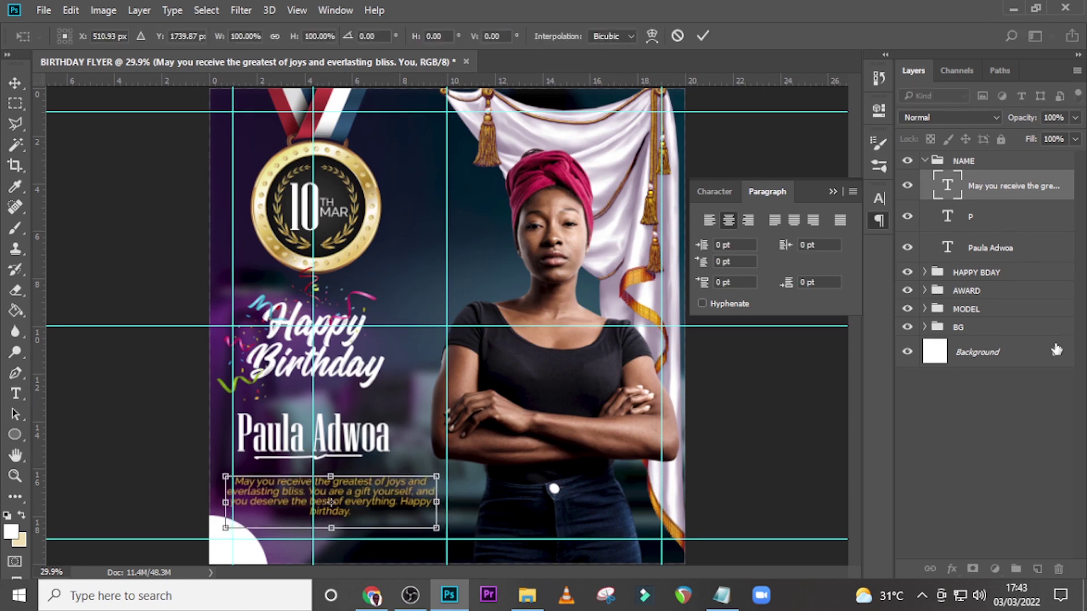
pyautogui.hotkey('shift', 'Left')
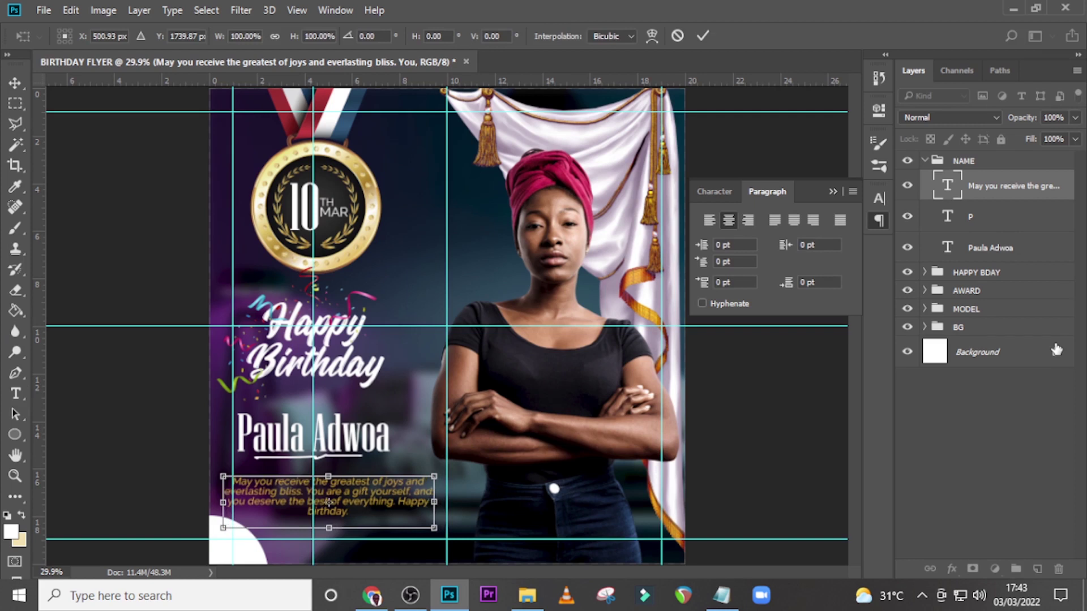
pyautogui.press('Return')
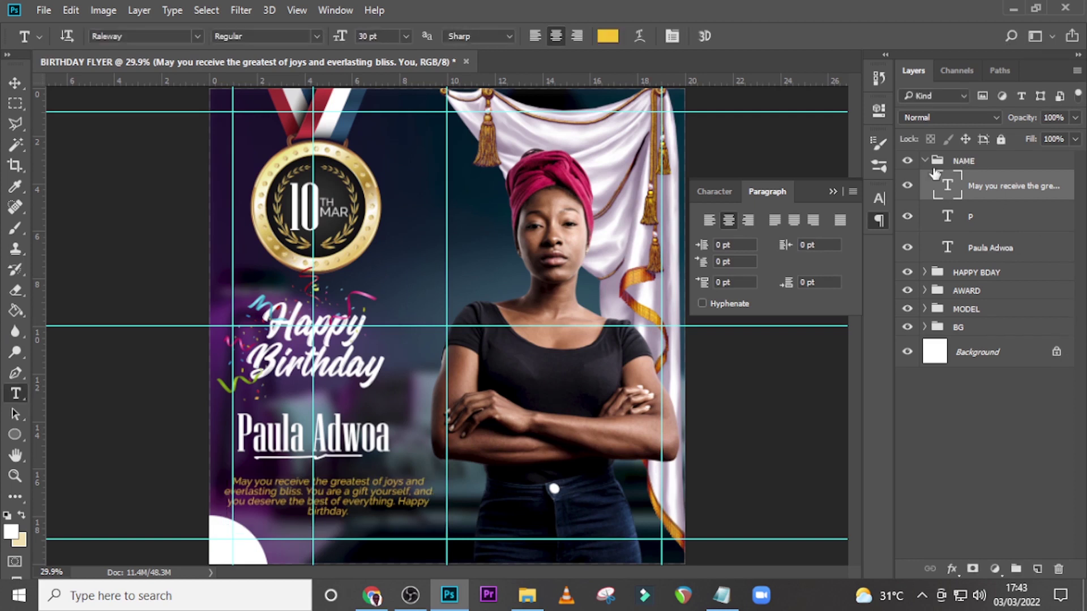
# - Narrow the birthday wish's text box from its right edge so that "Happy birthday." stands alone on the last line
pyautogui.doubleClick(947, 186)
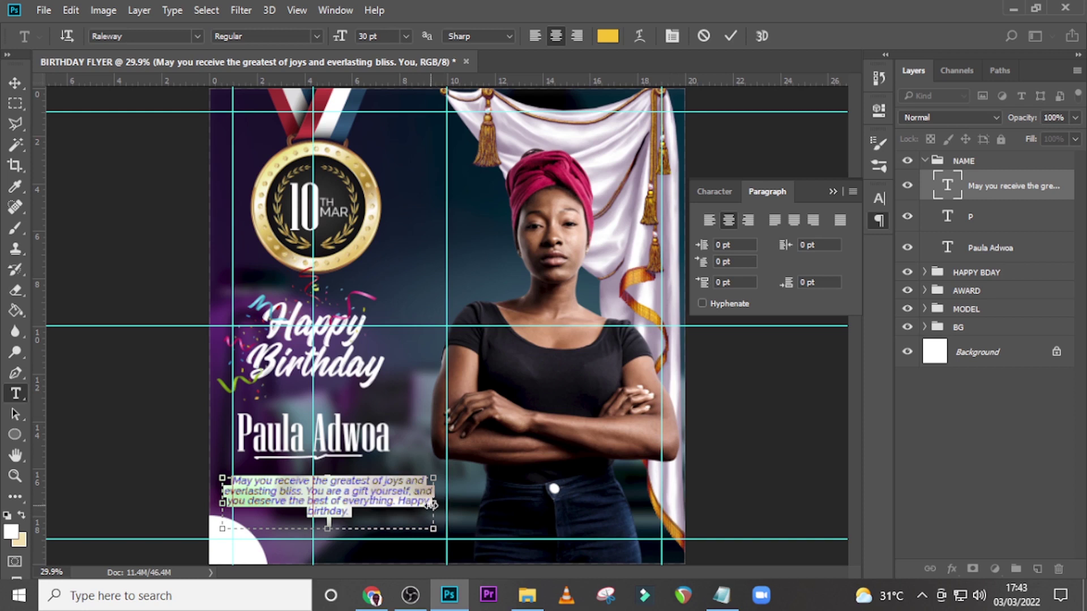
pyautogui.moveTo(432, 503); pyautogui.dragTo(415, 501)
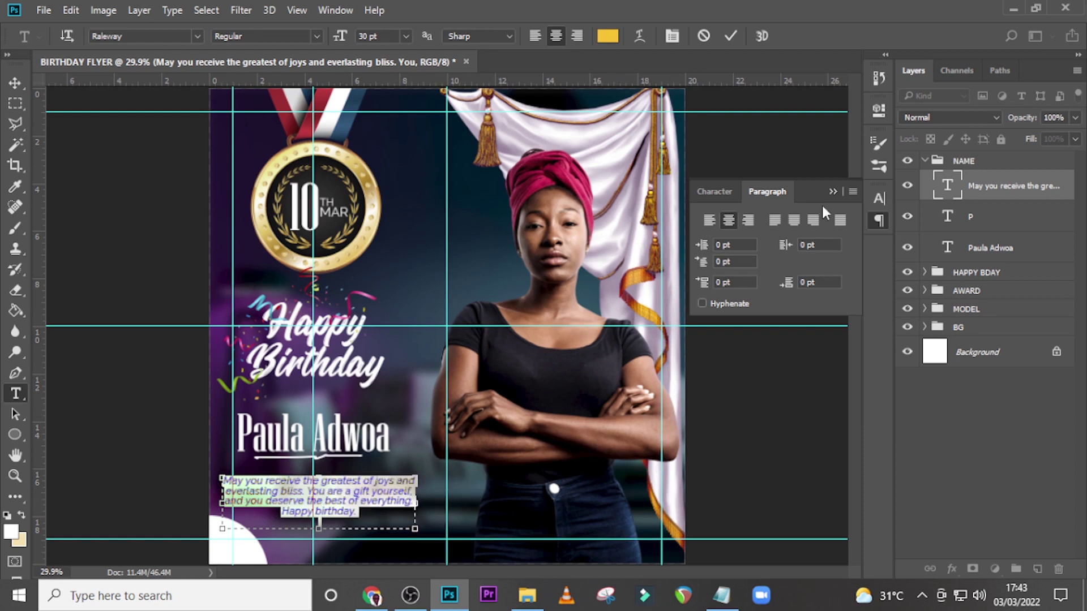
pyautogui.click(954, 192)
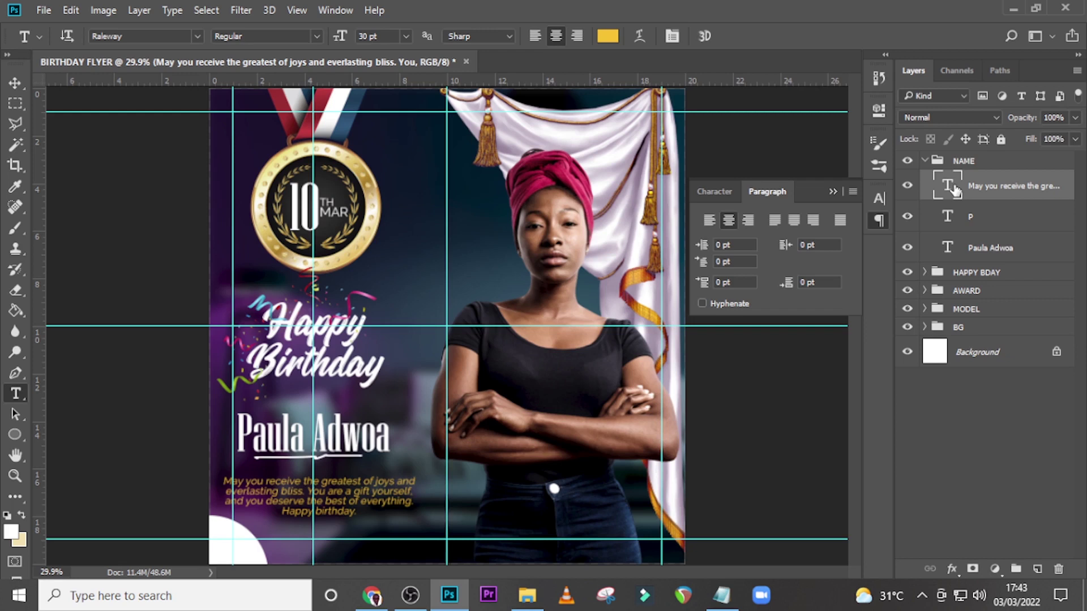
# - Nudge the birthday wish left and slightly up, to X 441.33 px and Y 1733.18 px, centring it under the name
pyautogui.press('v')
pyautogui.hotkey('ctrl', 't')
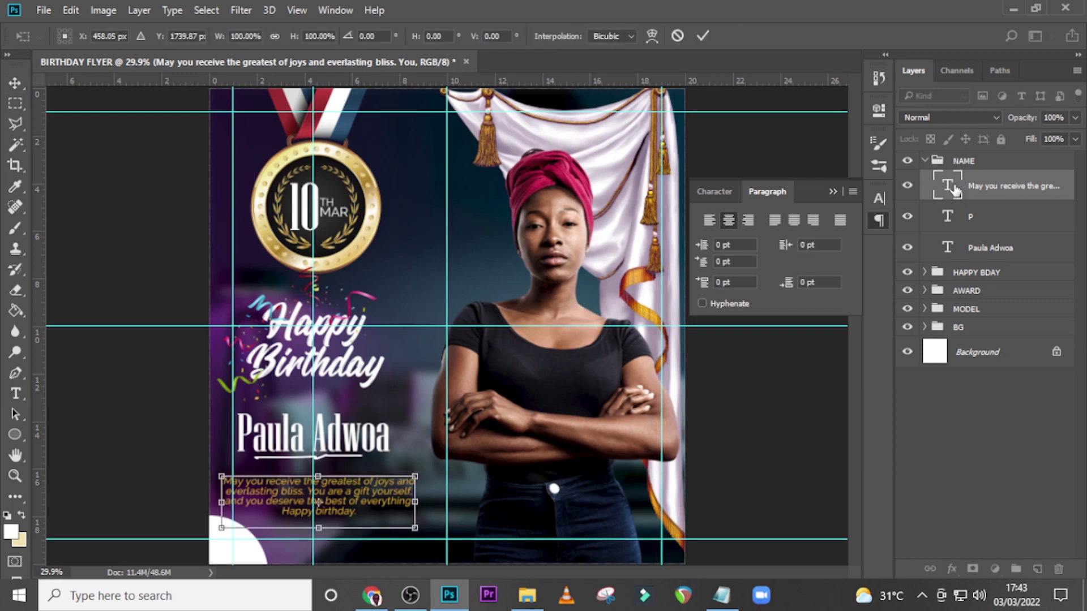
pyautogui.press('Left')
pyautogui.press('Left')
pyautogui.press('Left')
pyautogui.press('Up')
pyautogui.press('Up')
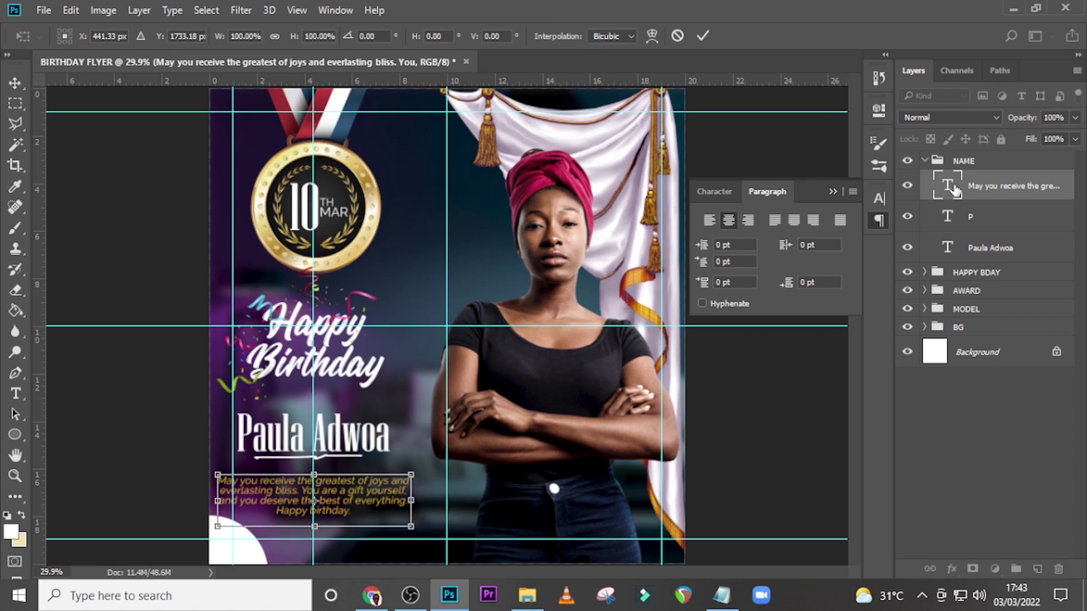
pyautogui.press('Return')
# - Hide the guides and nudge the birthday wish further up towards the celebrant's name
pyautogui.hotkey('ctrl', ';')
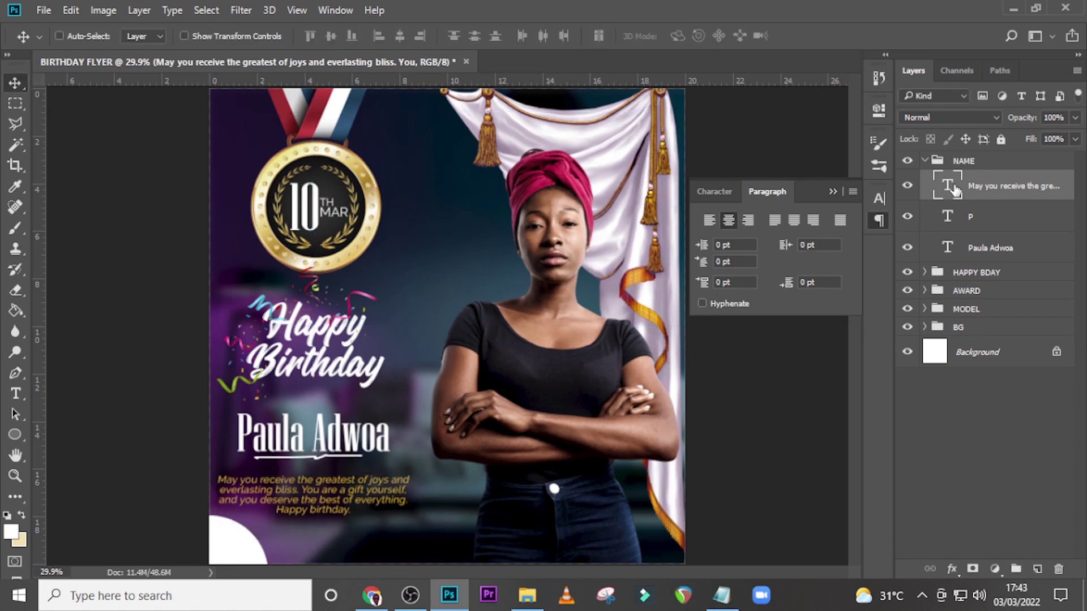
pyautogui.press('Up')
pyautogui.press('Up')
pyautogui.press('Up')
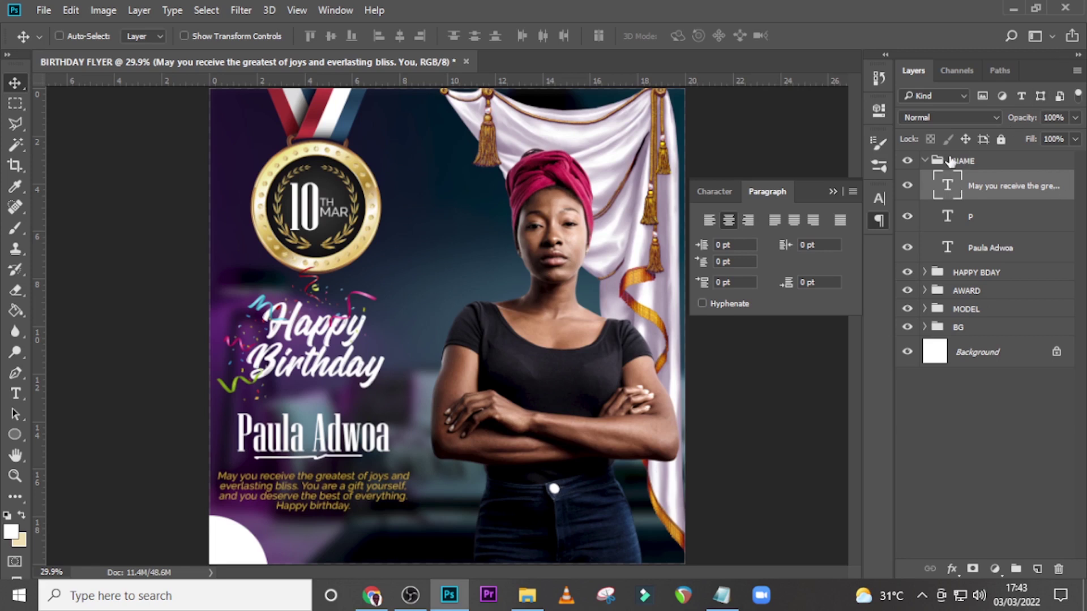
# - Collapse the NAME group and shift the NAME, HAPPY BDAY and AWARD groups together to the right, away from the flyer's left edge
pyautogui.click(926, 161)
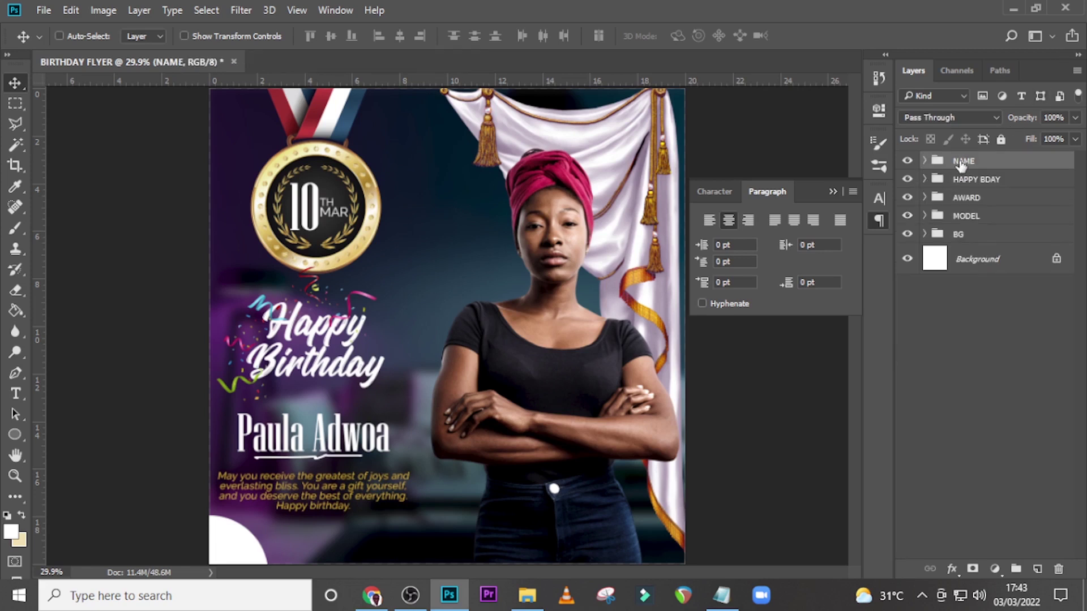
pyautogui.keyDown('ctrl'); pyautogui.click(963, 180); pyautogui.keyUp('ctrl')
pyautogui.keyDown('ctrl'); pyautogui.click(966, 198); pyautogui.keyUp('ctrl')
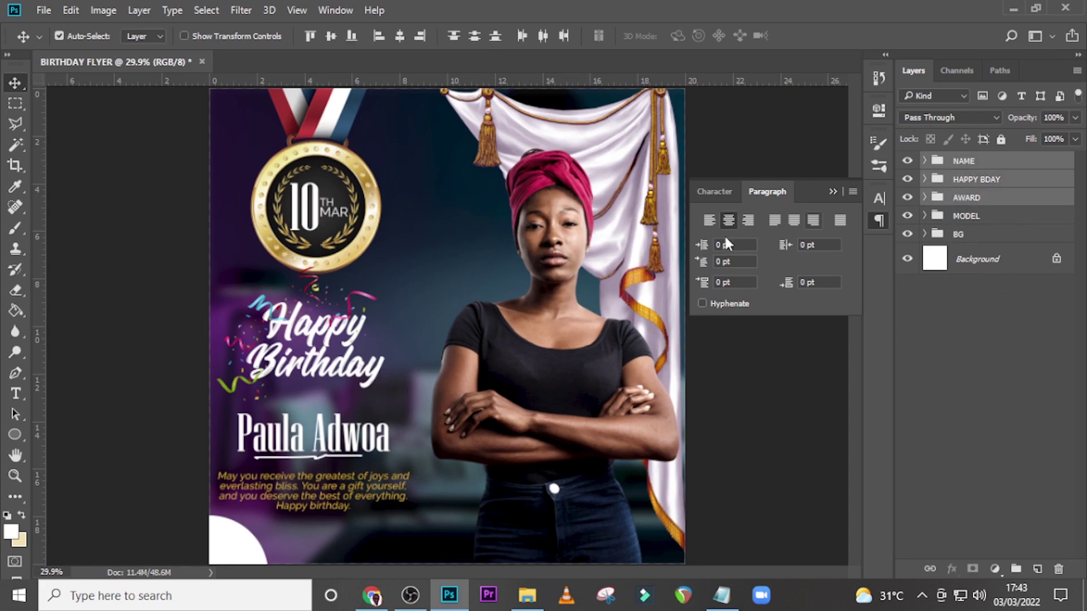
pyautogui.hotkey('shift', 'Right')
pyautogui.hotkey('shift', 'Right')
pyautogui.hotkey('shift', 'Right')
pyautogui.hotkey('shift', 'Right')
pyautogui.hotkey('shift', 'Right')
pyautogui.hotkey('shift', 'Right')
pyautogui.hotkey('shift', 'Right')
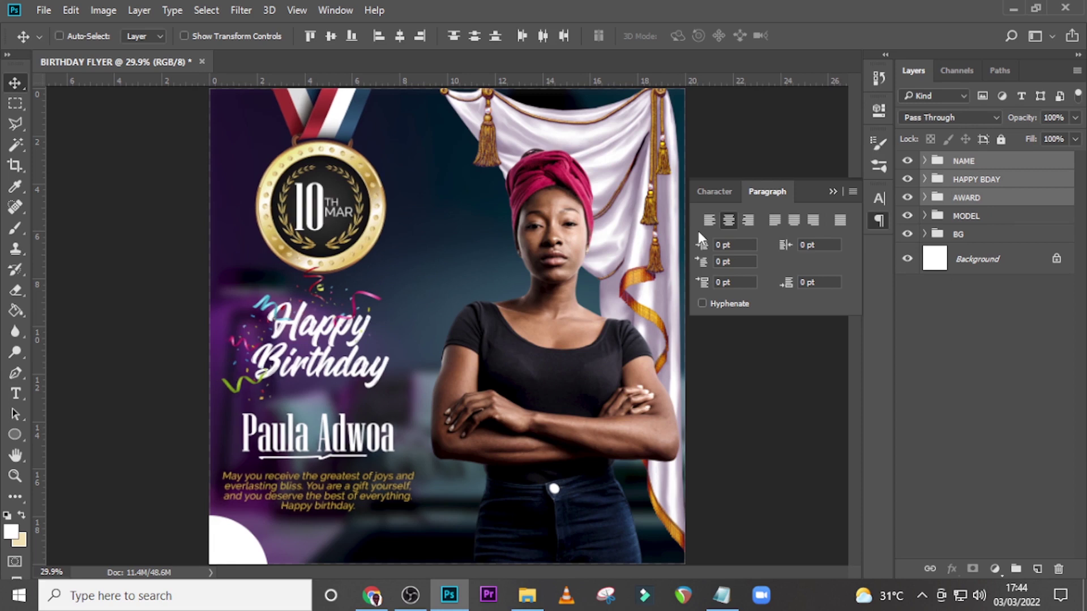
pyautogui.hotkey('shift', 'Right')
pyautogui.hotkey('shift', 'Right')
pyautogui.hotkey('shift', 'Right')
pyautogui.hotkey('shift', 'Right')
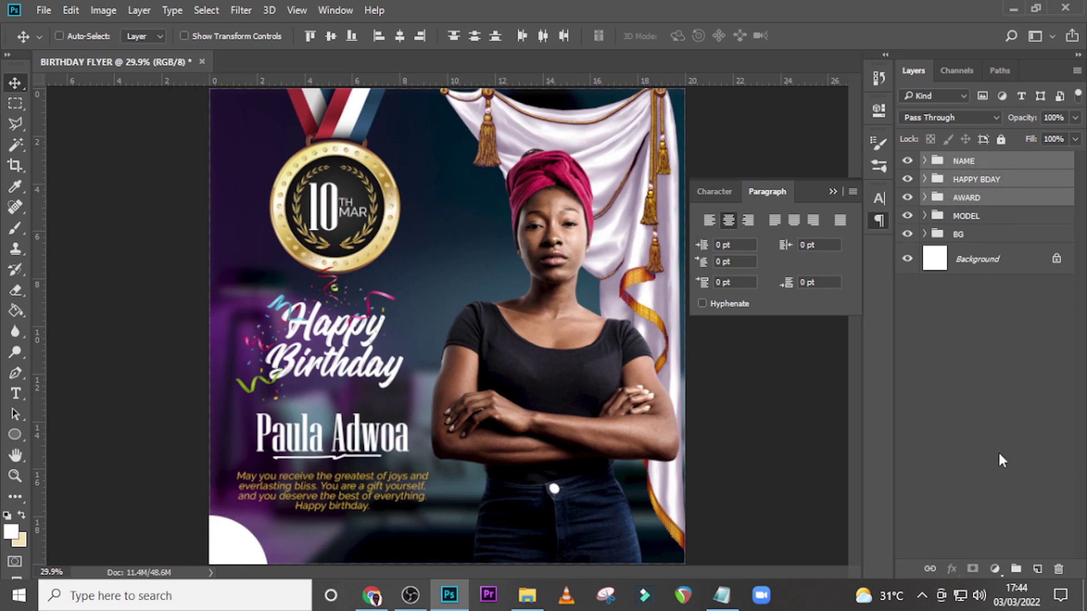
# - Add a Gradient Map adjustment layer above all groups using the Platinum gradient preset
pyautogui.click(995, 569)
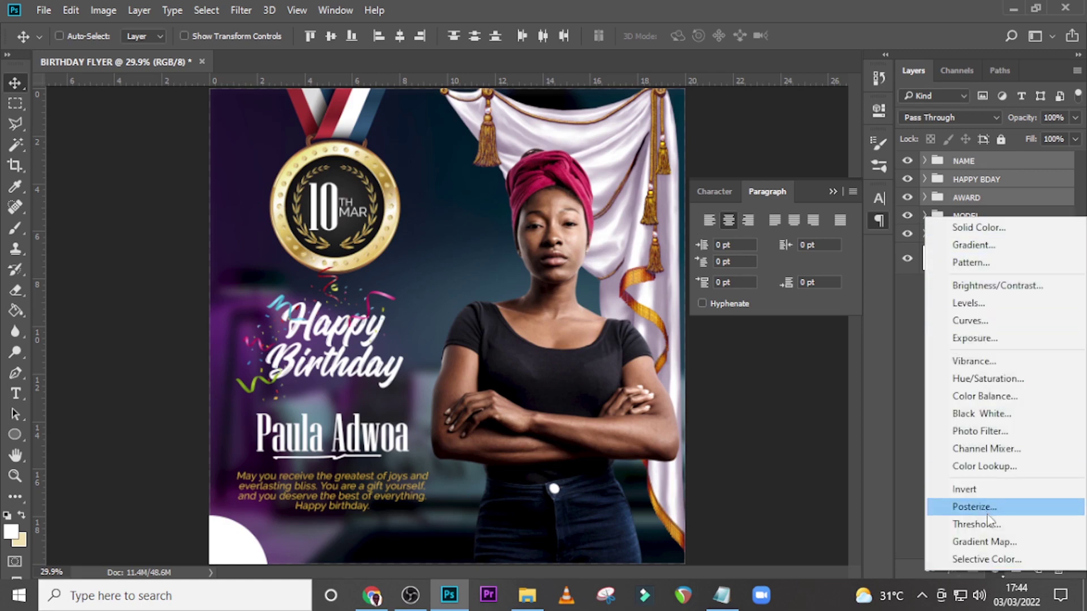
pyautogui.click(983, 542)
pyautogui.click(739, 166)
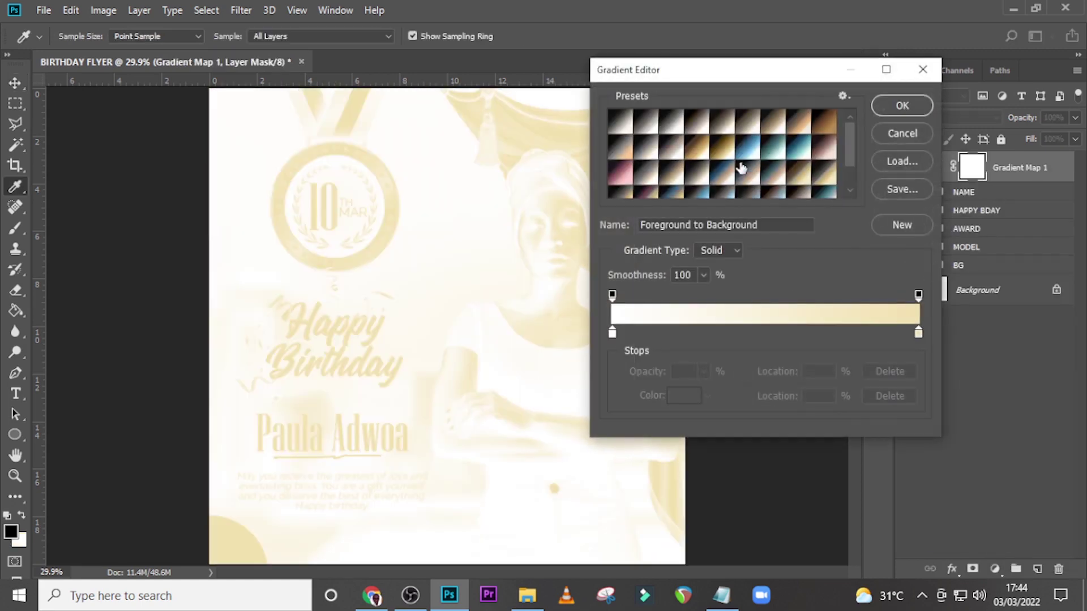
pyautogui.click(622, 119)
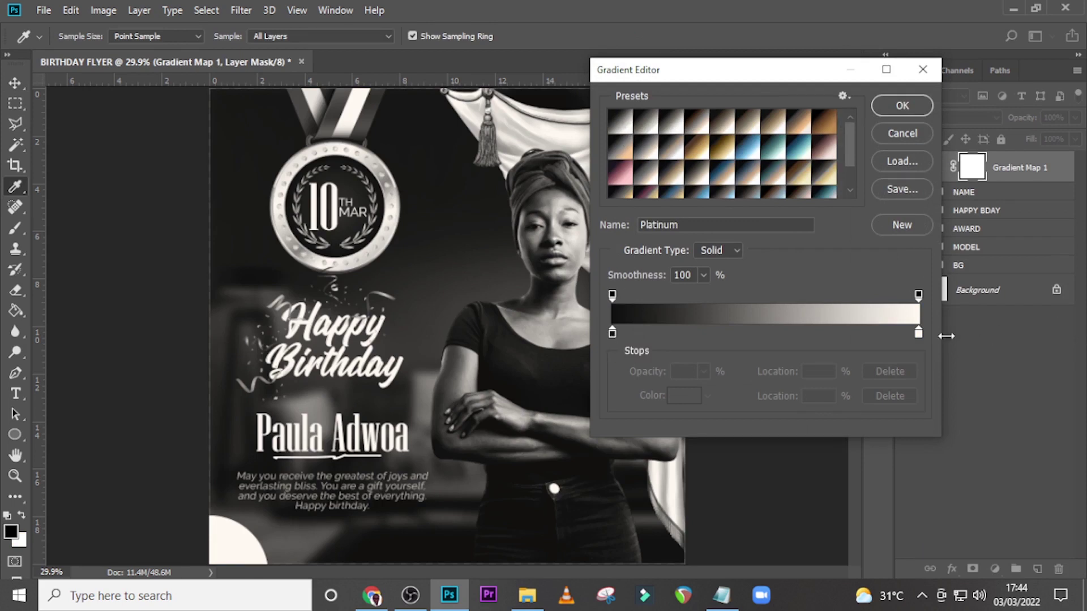
pyautogui.click(902, 107)
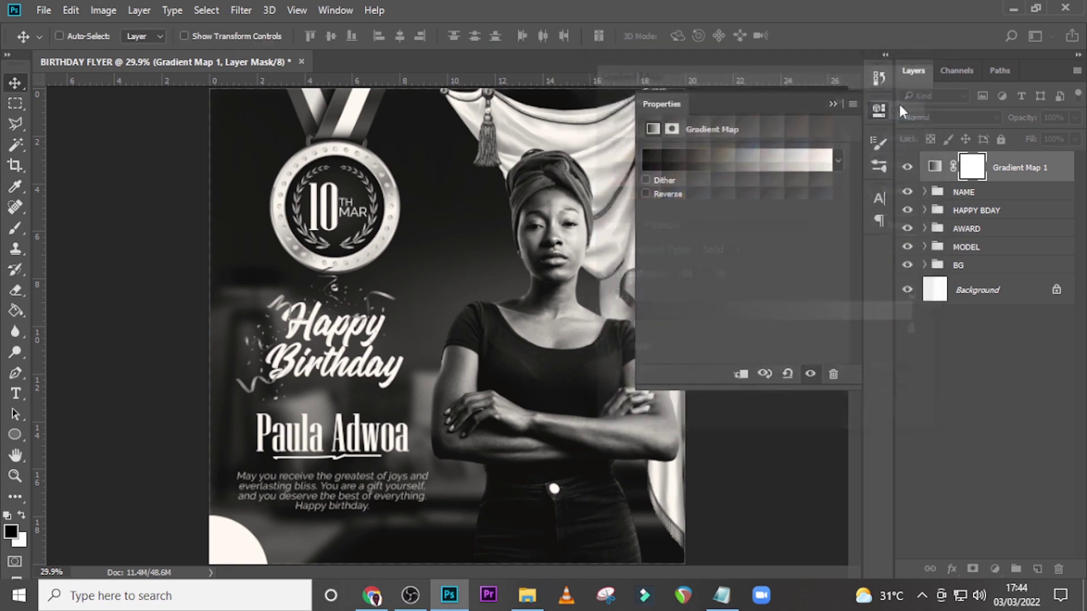
# - Set the gradient map layer's blend mode to Soft Light, with opacity and fill both at 50%
pyautogui.click(947, 116)
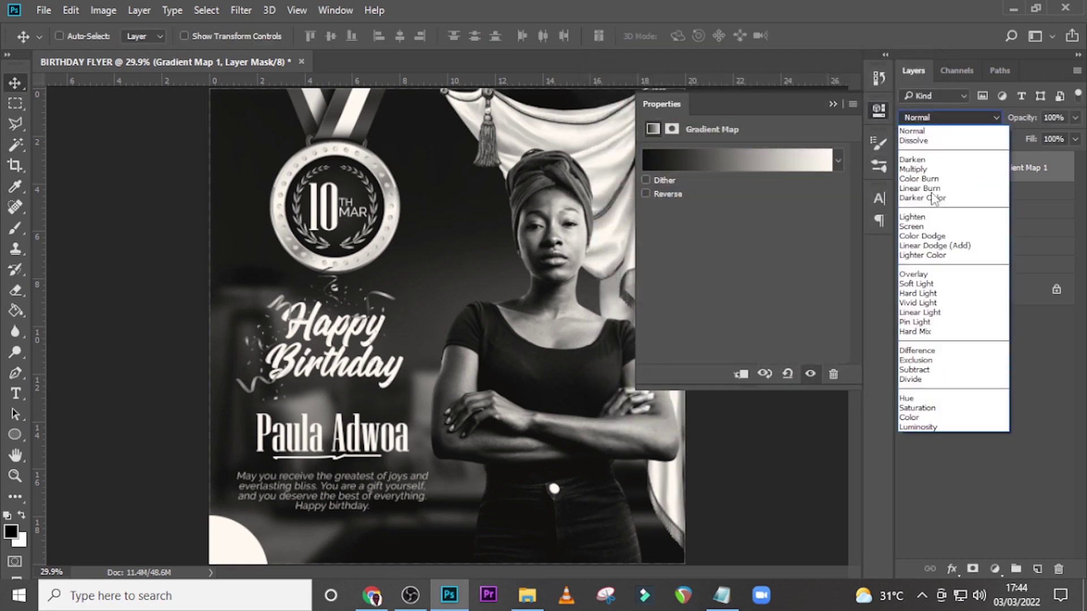
pyautogui.click(917, 283)
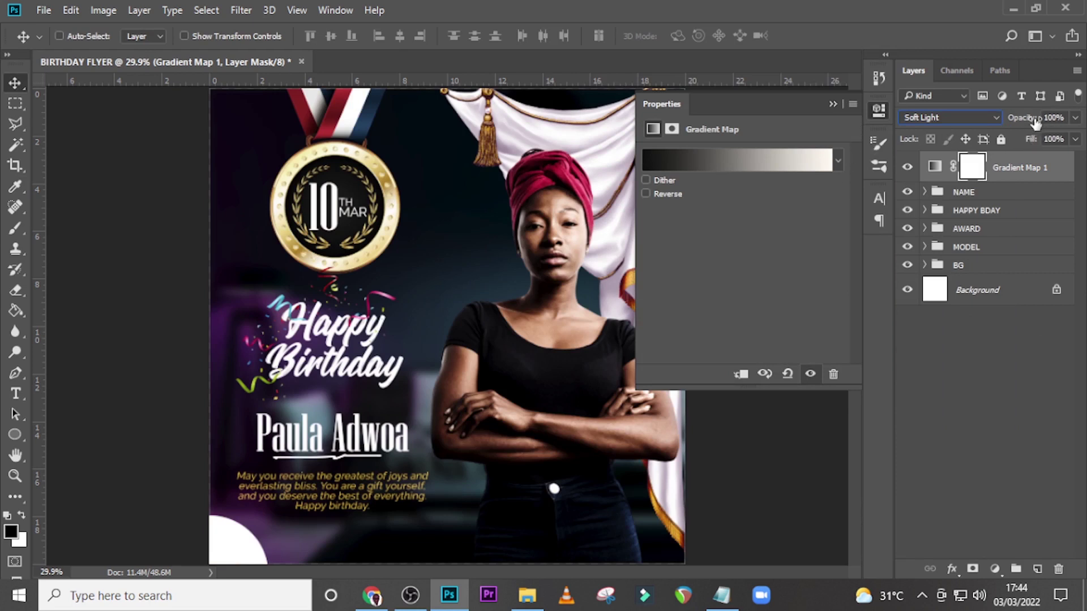
pyautogui.click(1075, 118)
pyautogui.moveTo(1075, 135); pyautogui.dragTo(1036, 139)
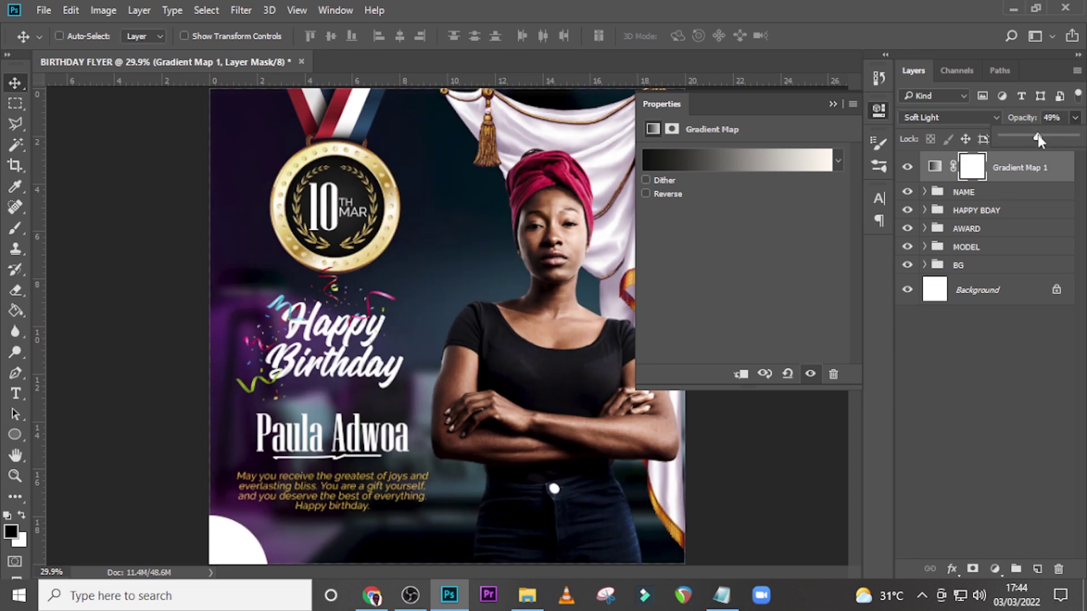
pyautogui.click(1017, 122)
pyautogui.click(1074, 139)
pyautogui.moveTo(1075, 159); pyautogui.dragTo(1038, 156)
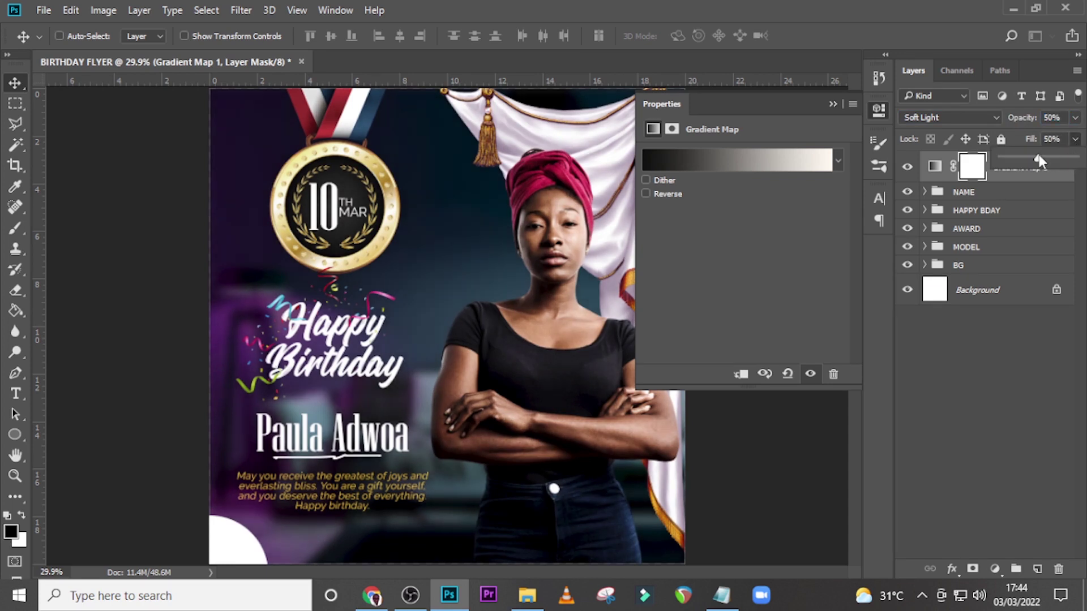
pyautogui.click(1008, 214)
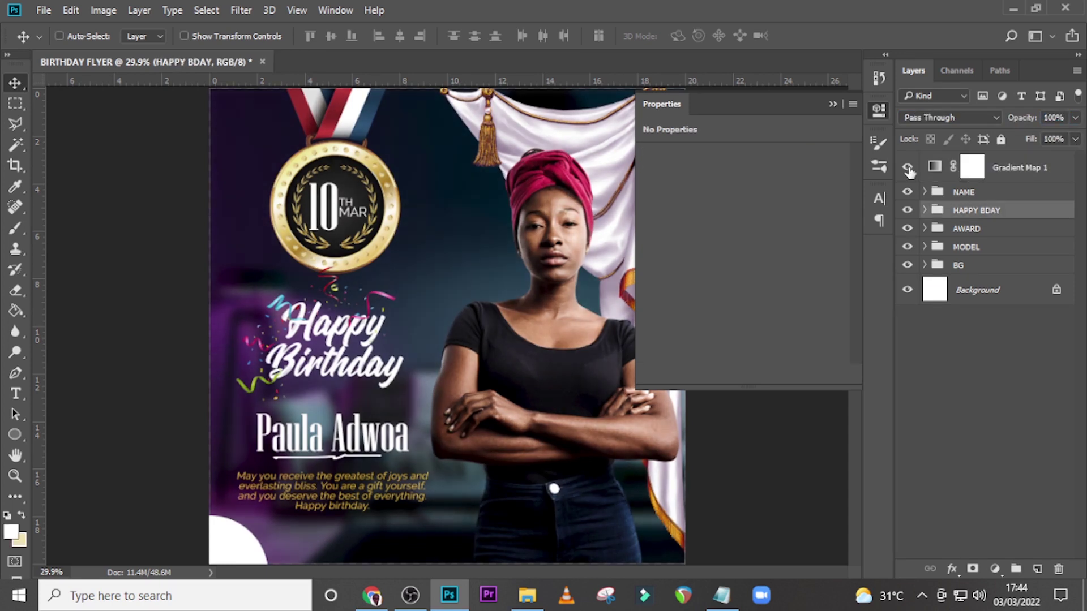